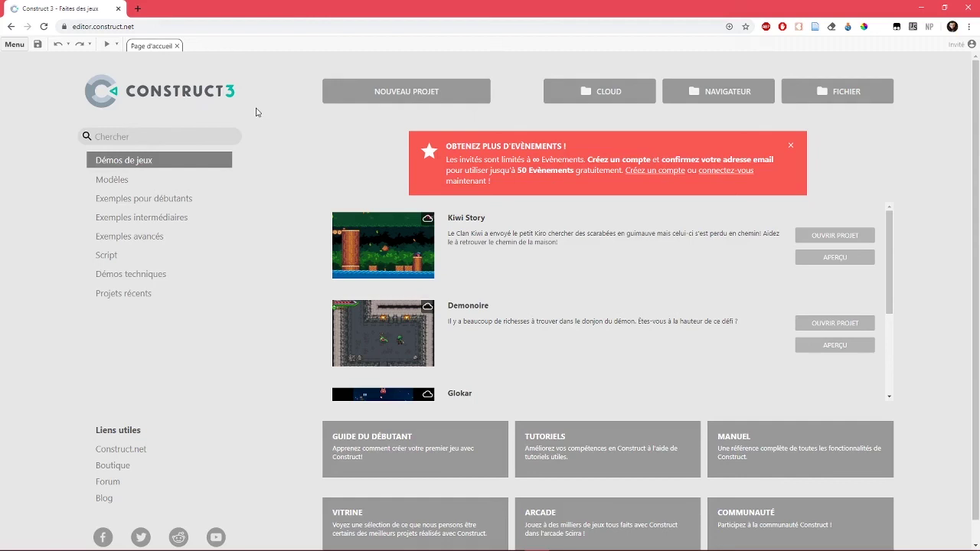
Open the editor settings and choose Français as the interface language.
click(20, 50)
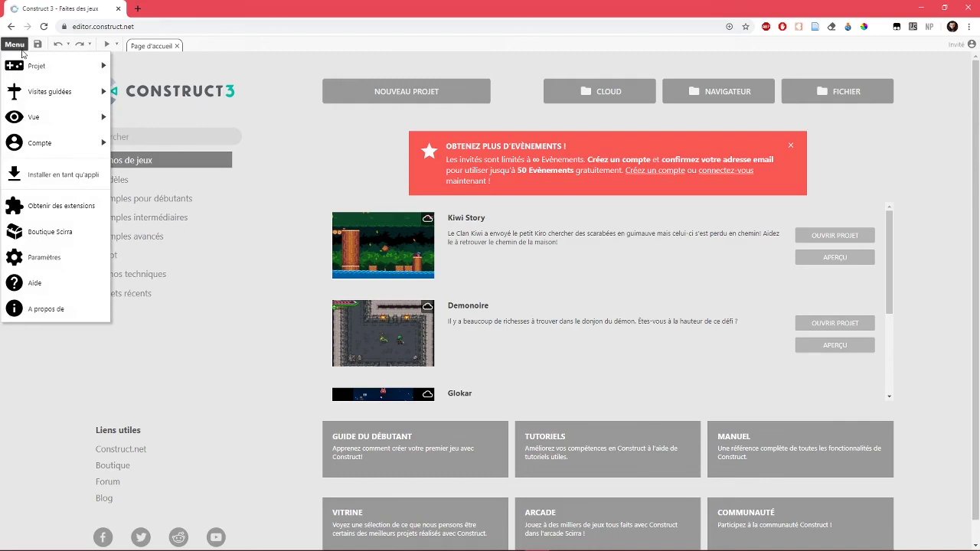
click(52, 260)
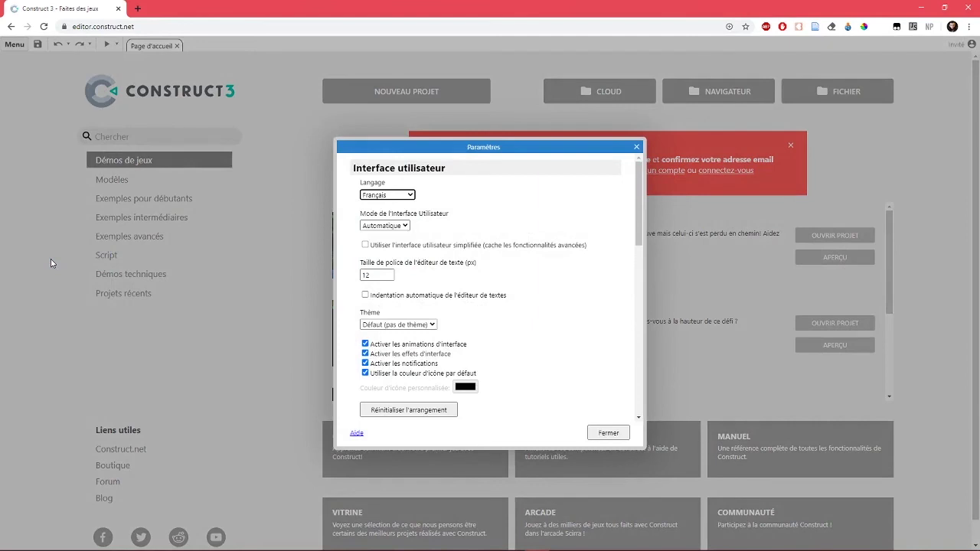
click(386, 196)
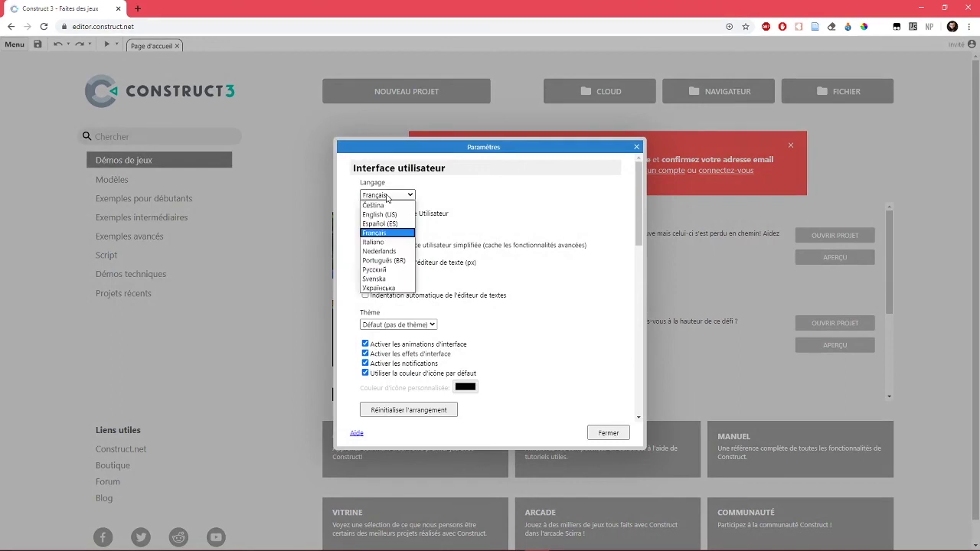
click(381, 232)
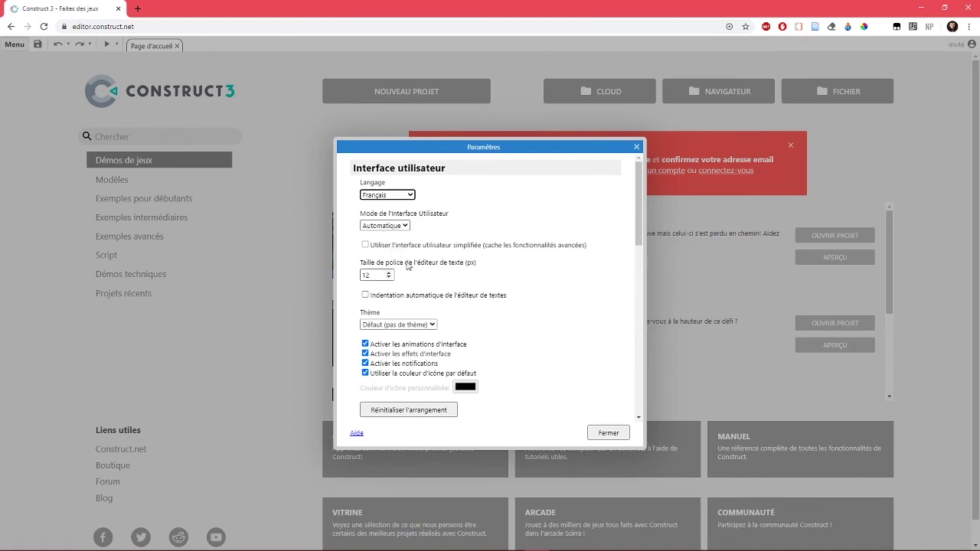
Enable periodic saving of the active project, keeping the save location on Emplacement identique.
scroll(413, 304, down, 2)
scroll(413, 304, down, 2)
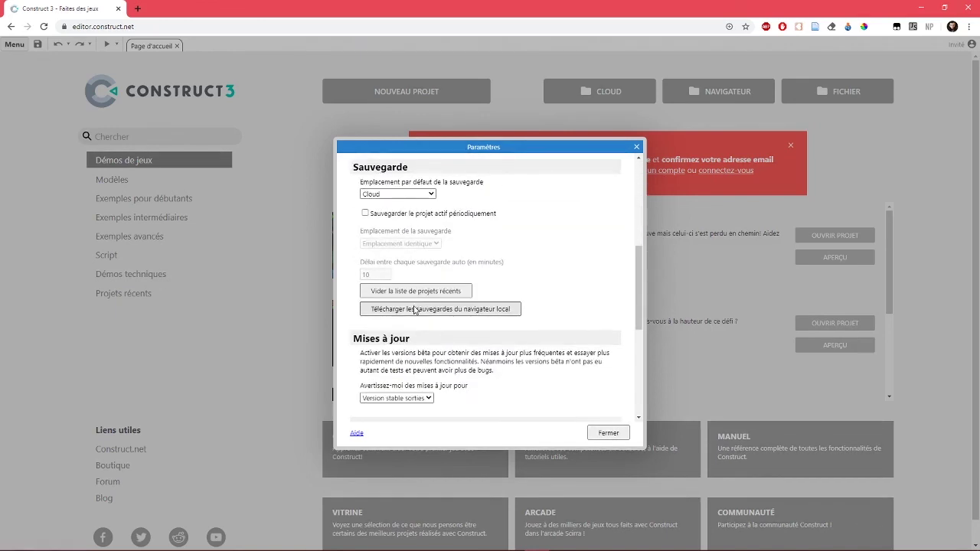
click(367, 217)
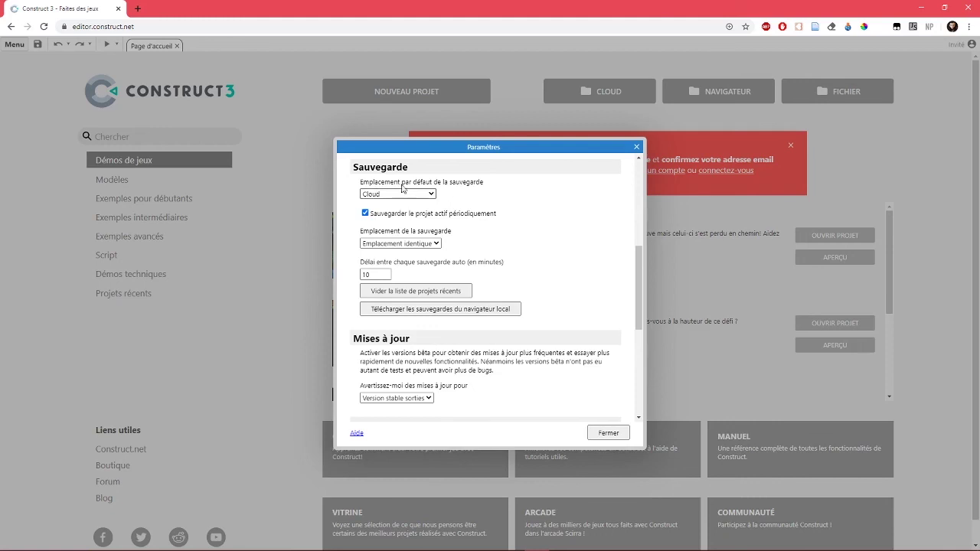
click(388, 245)
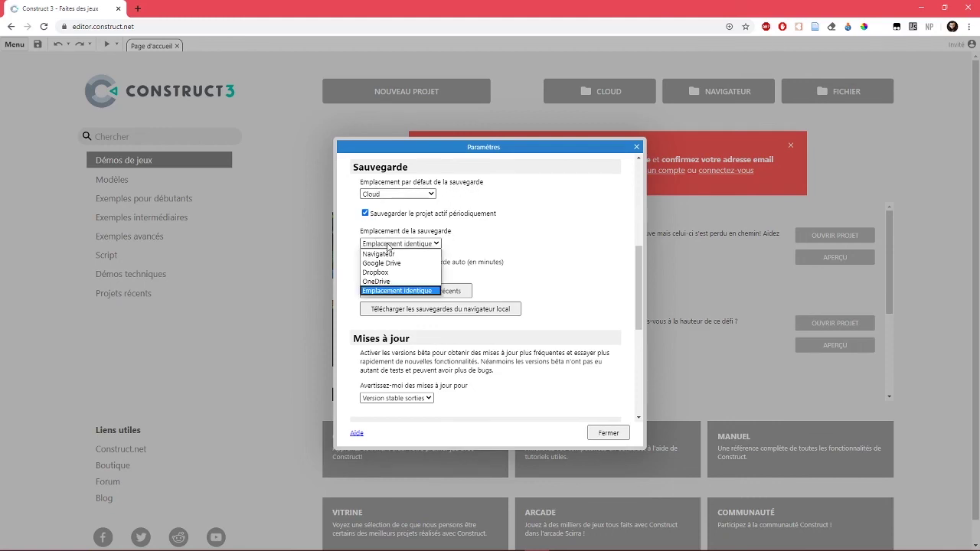
click(389, 246)
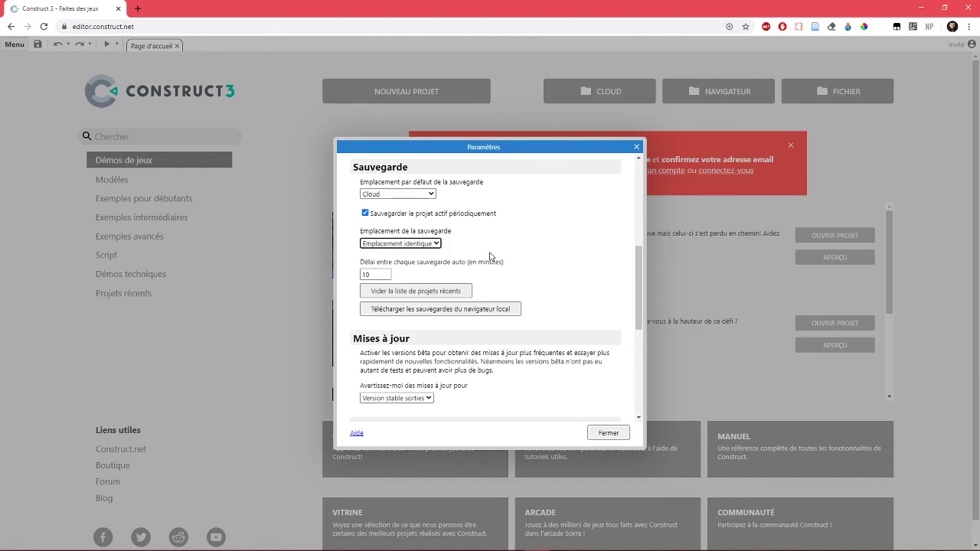
Turn off the translation of expressions in event sheets and reload the editor to apply the settings.
scroll(511, 284, down, 5)
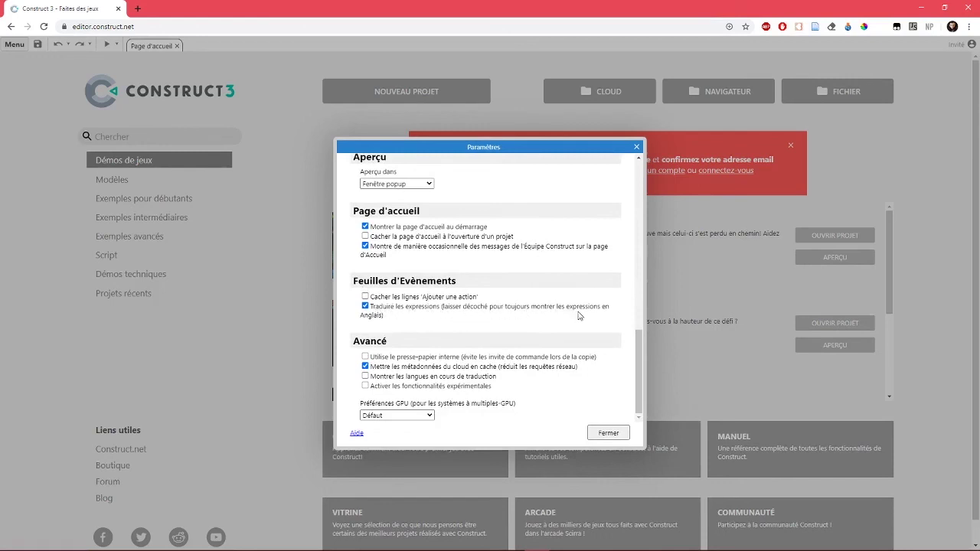
click(366, 307)
click(608, 433)
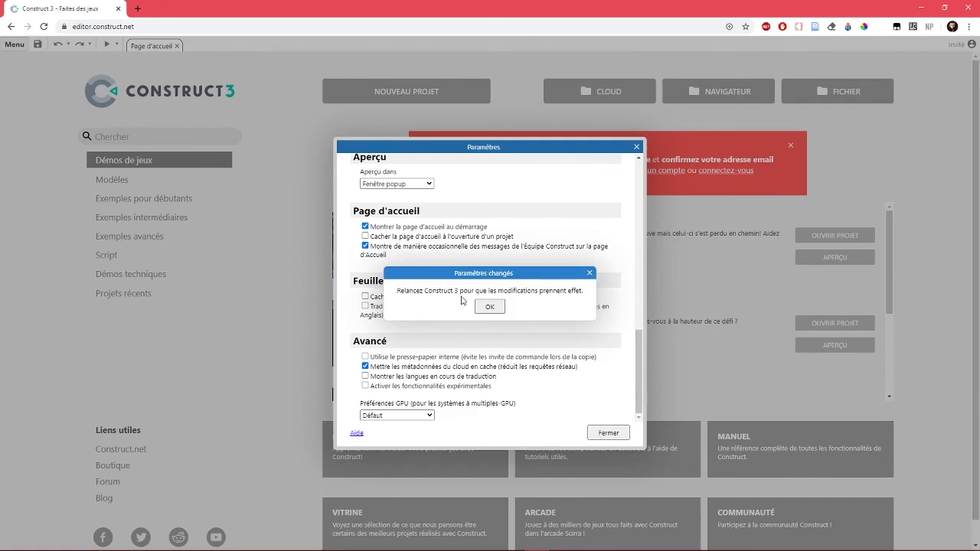
click(487, 307)
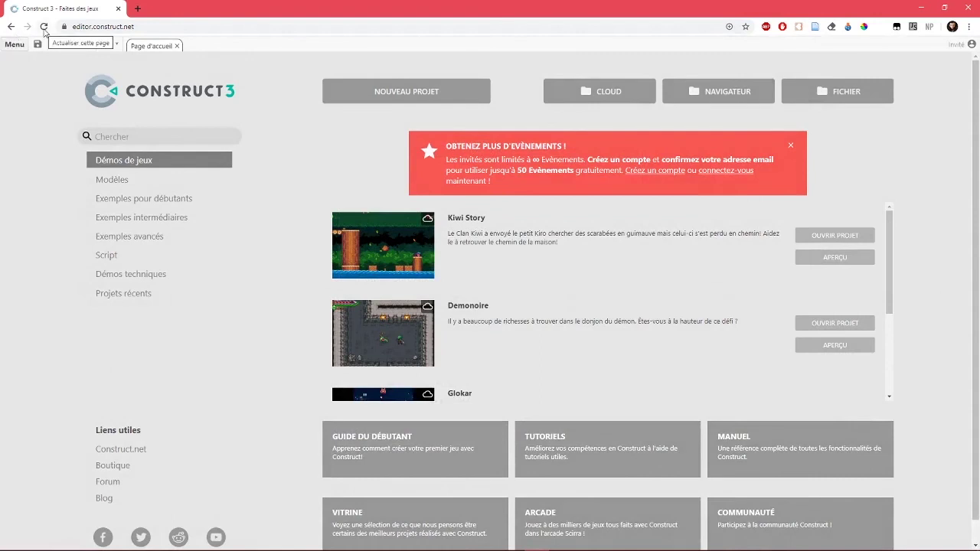
click(43, 28)
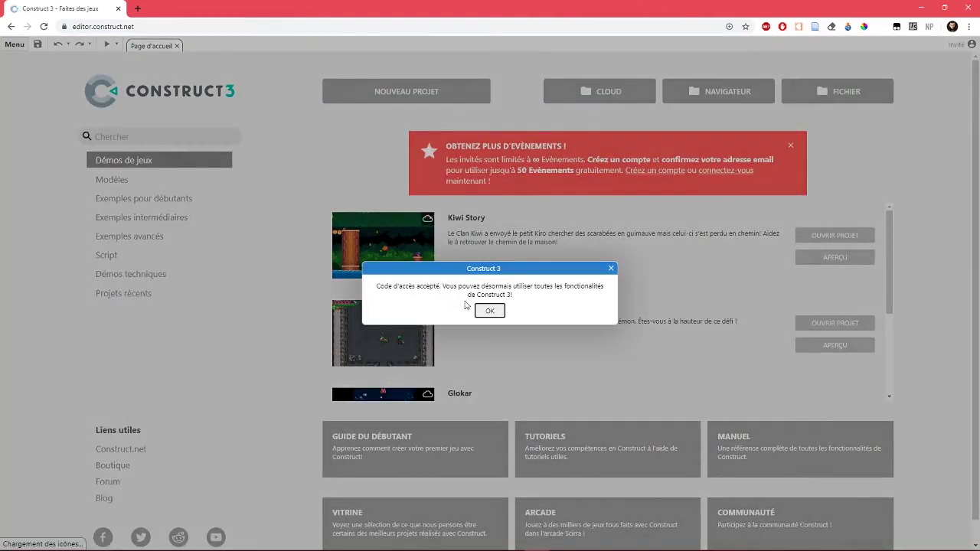
click(483, 311)
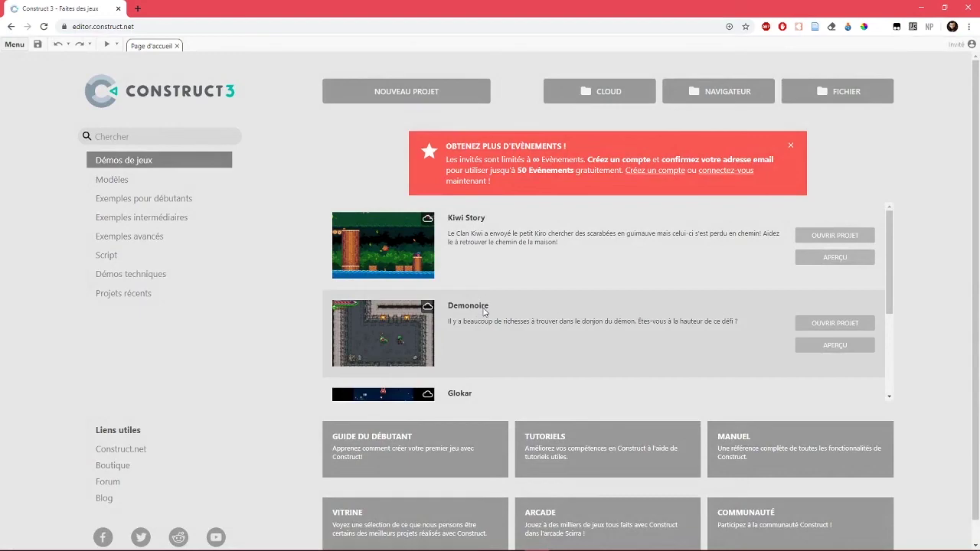
Create a new project named "nouveau projet" with pixel art optimisation enabled.
click(401, 89)
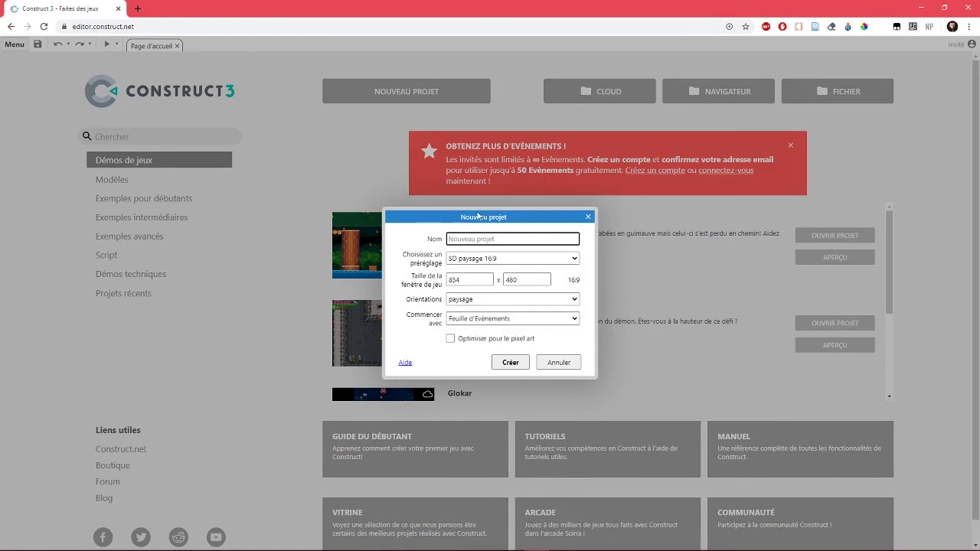
text(nouveau projet)
click(451, 339)
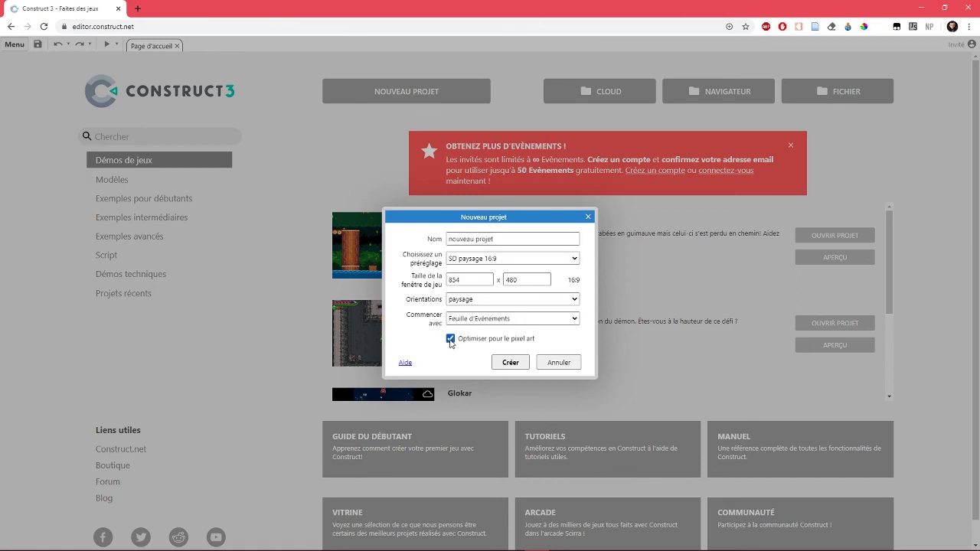
click(508, 362)
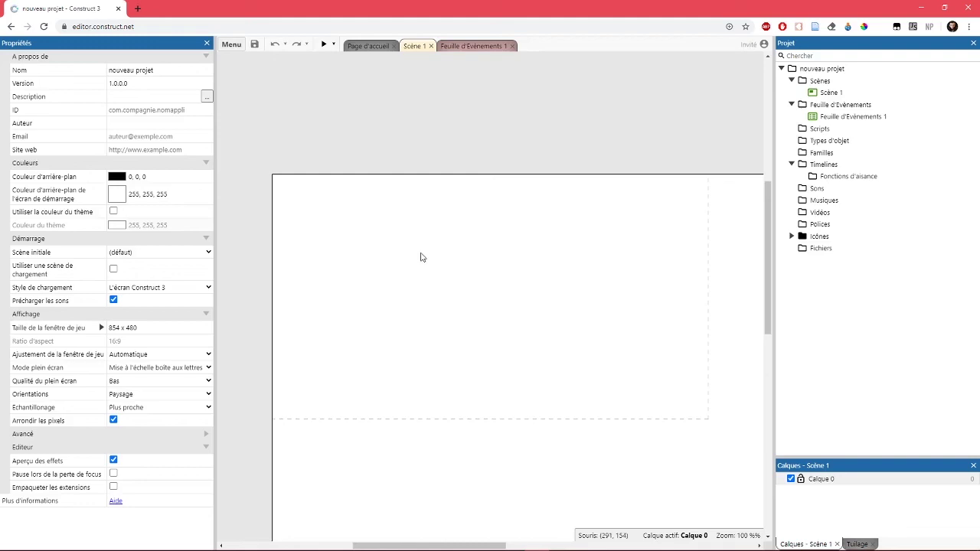
Undock the Projet bar over the scene and dock it back in its original place.
drag(842, 43, 429, 338)
drag(487, 366, 848, 474)
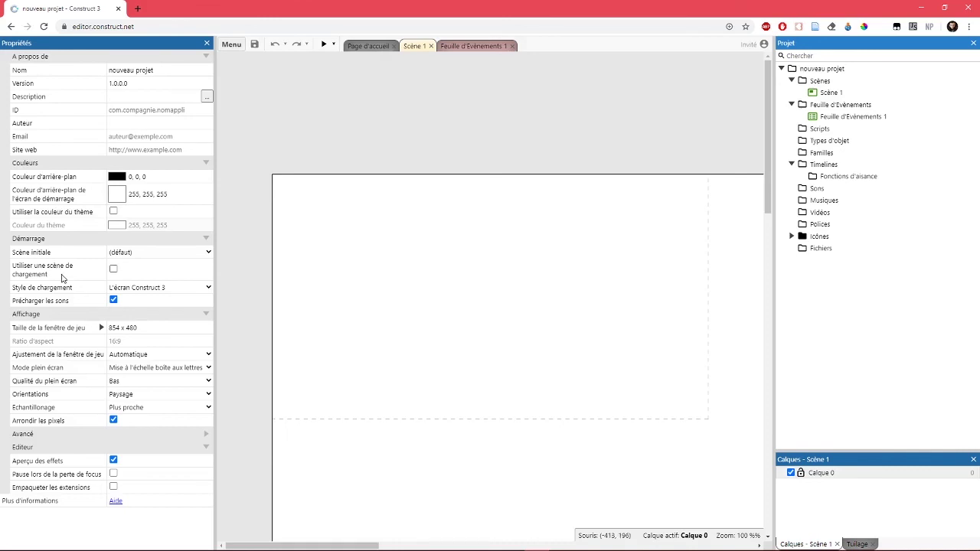
Inspect the properties of the scene, the project and the layer Calque 0, ending on the project.
click(363, 284)
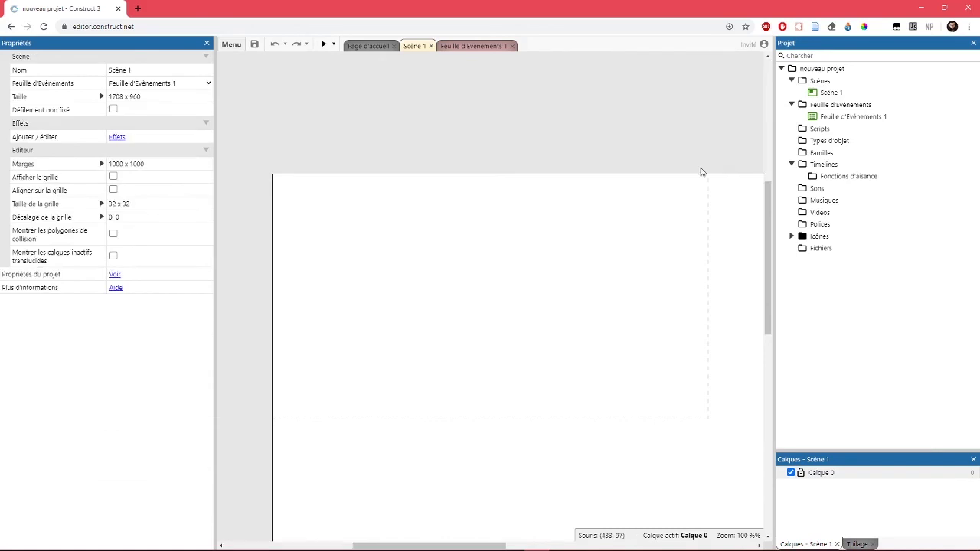
click(821, 68)
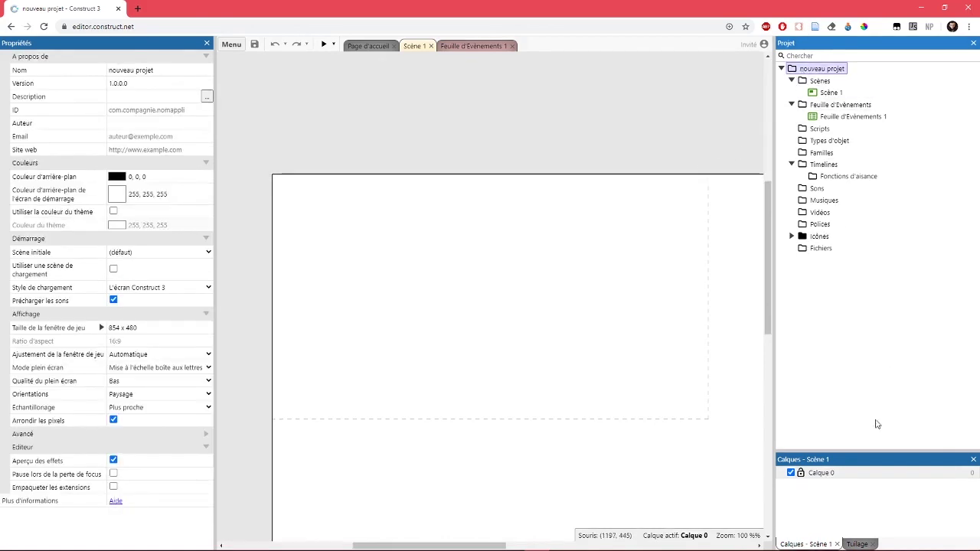
click(822, 472)
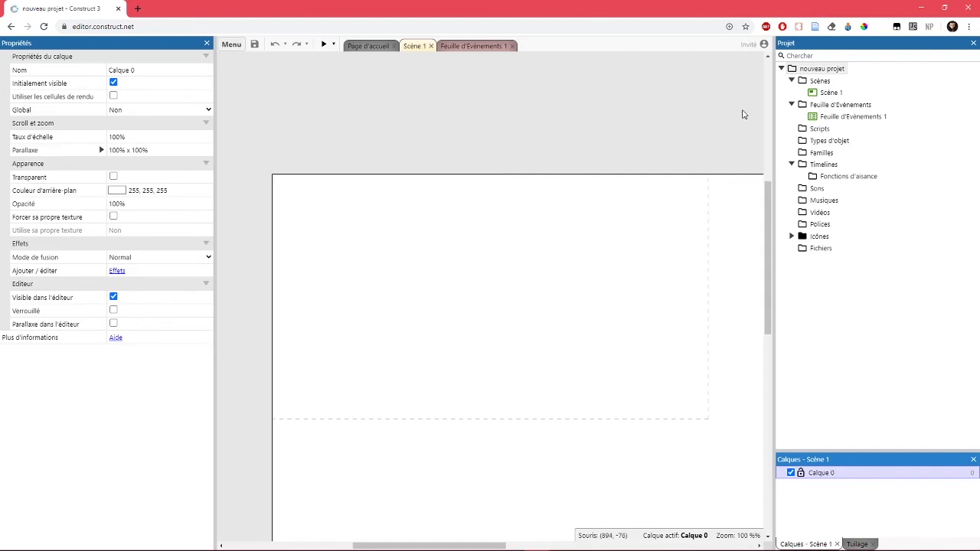
click(812, 69)
click(811, 69)
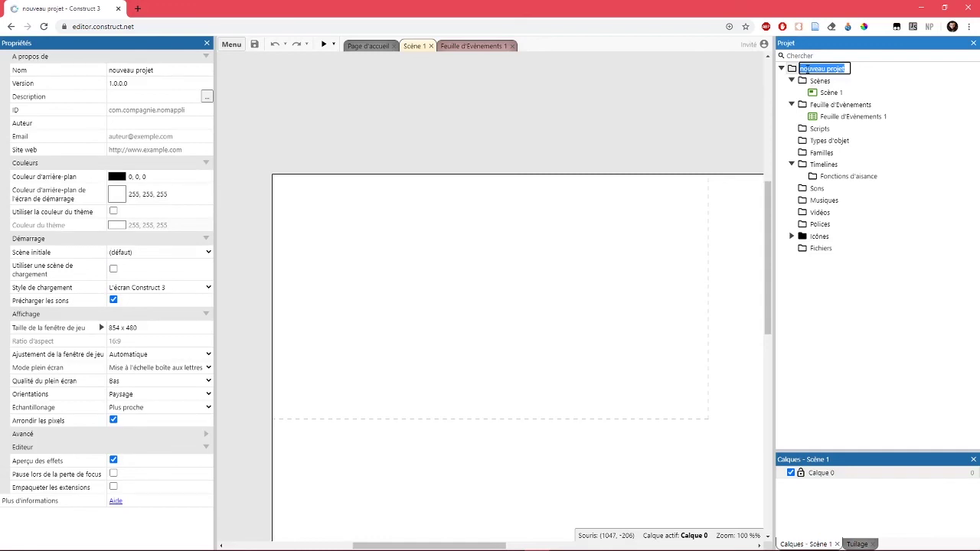
Look through the project's scene, event sheet, sound, music, video and file entries, and the properties of layer Calque 0.
click(831, 92)
click(831, 117)
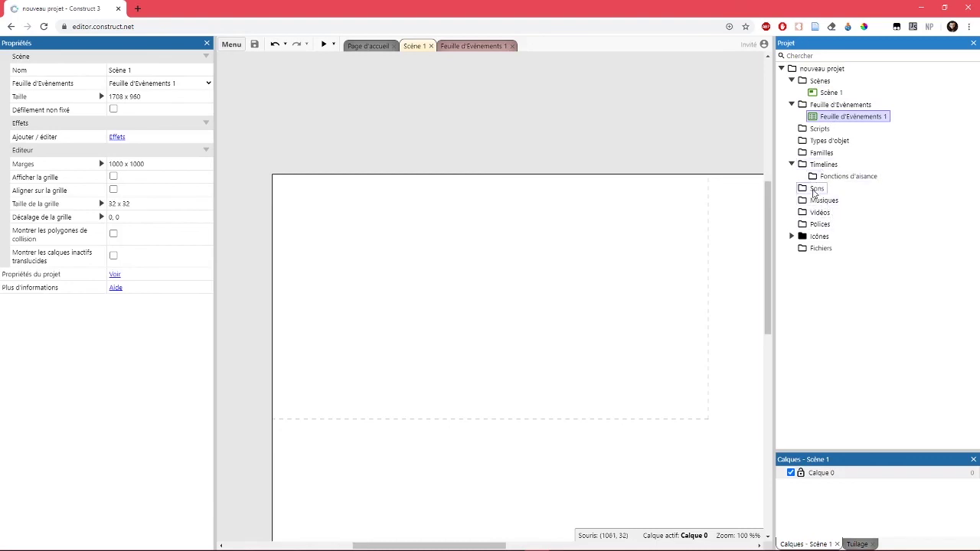
click(816, 190)
click(823, 200)
click(820, 213)
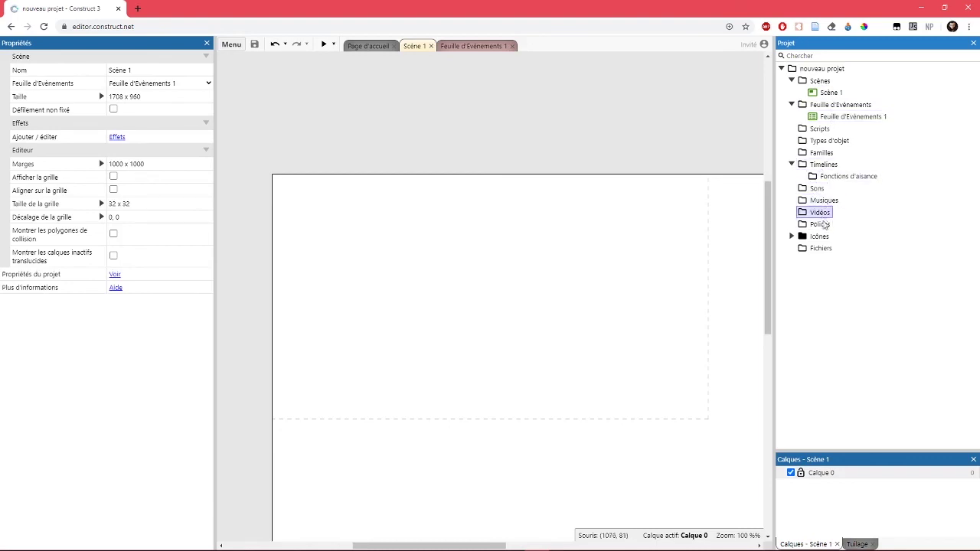
click(822, 249)
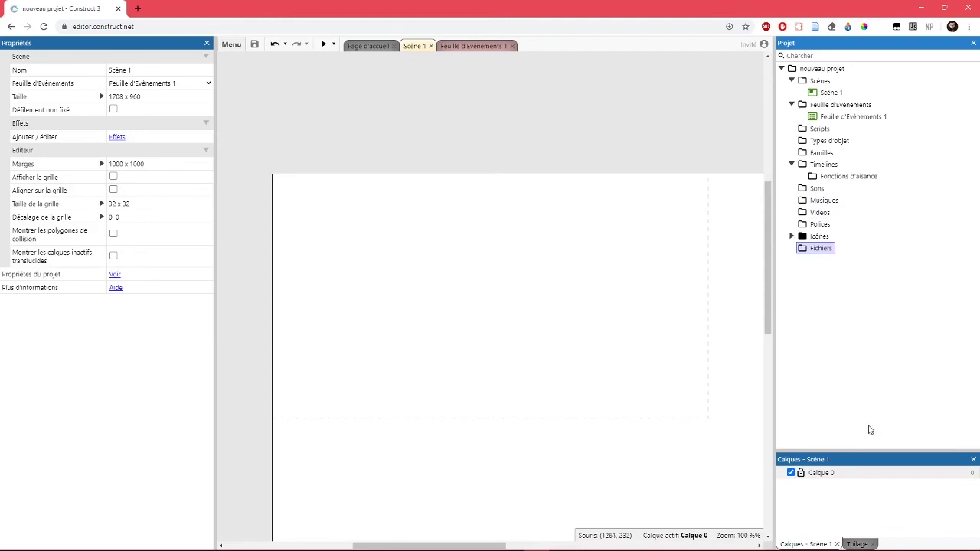
click(818, 474)
double_click(818, 475)
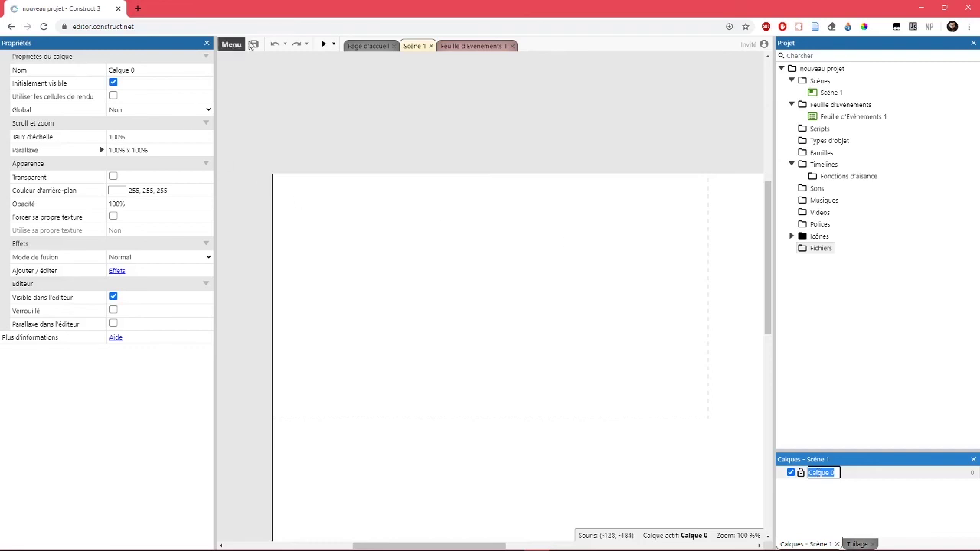
Check the view options for the interface bars without changing any of them.
click(232, 45)
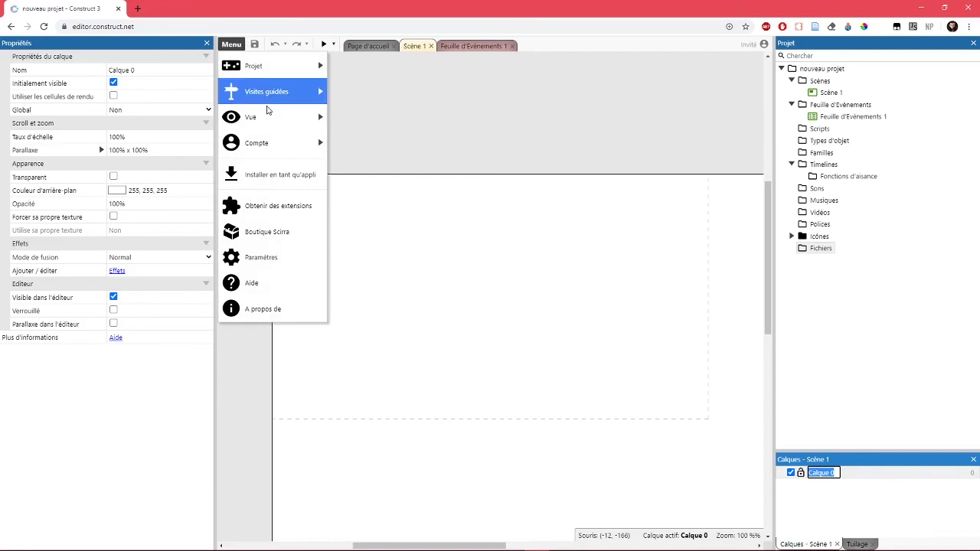
mouse_move(266, 115)
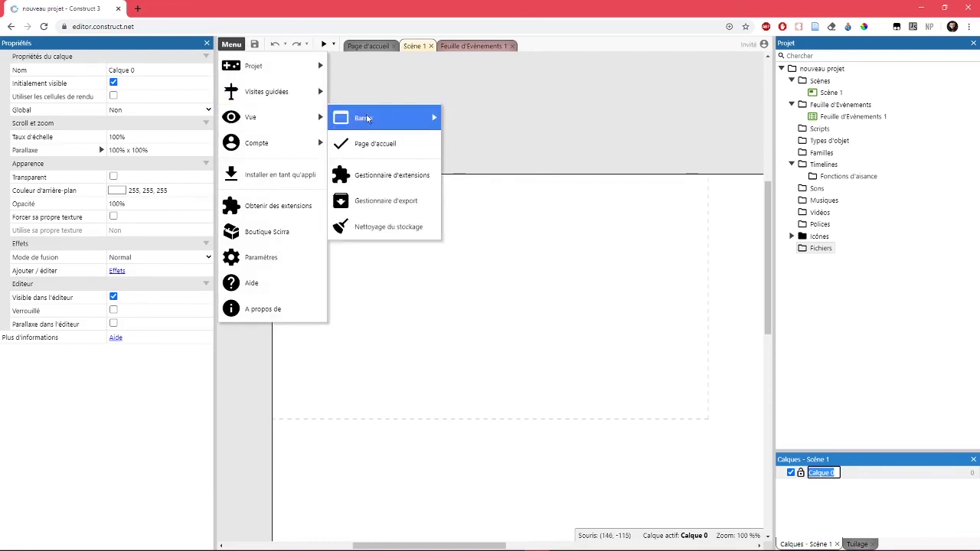
mouse_move(381, 116)
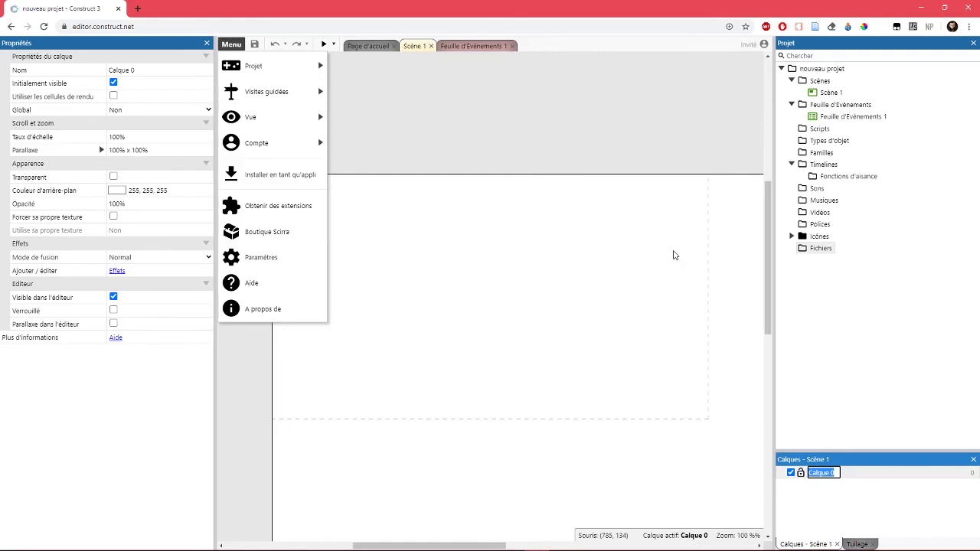
click(684, 278)
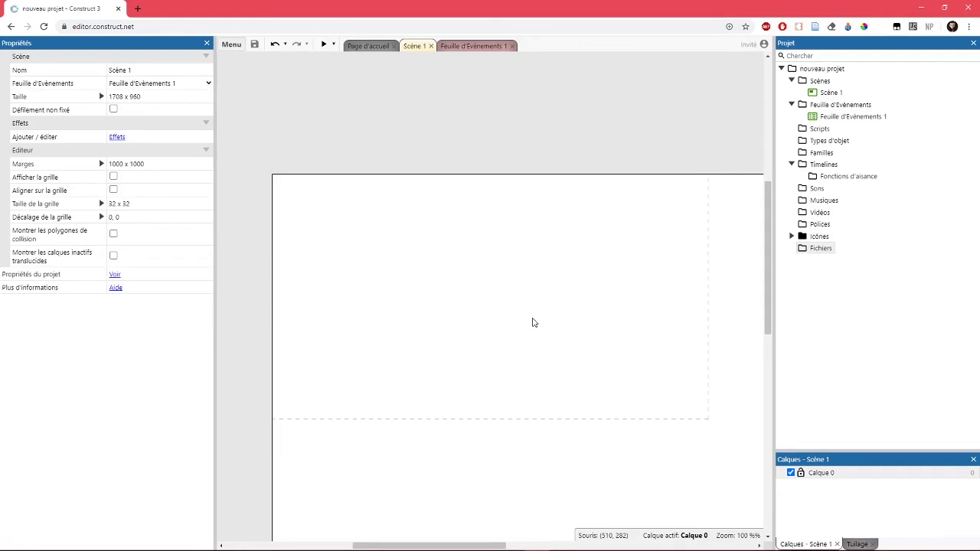
View the whole of Scène 1, examine the empty Feuille d'Evènements 1 and return to the scene.
ctrl+scroll(580, 329, down, 3)
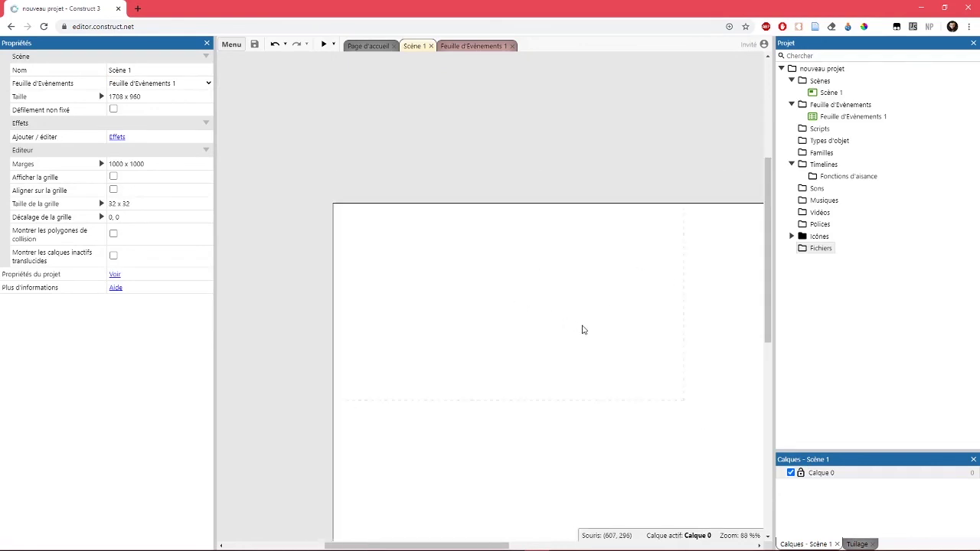
ctrl+scroll(582, 330, down, 5)
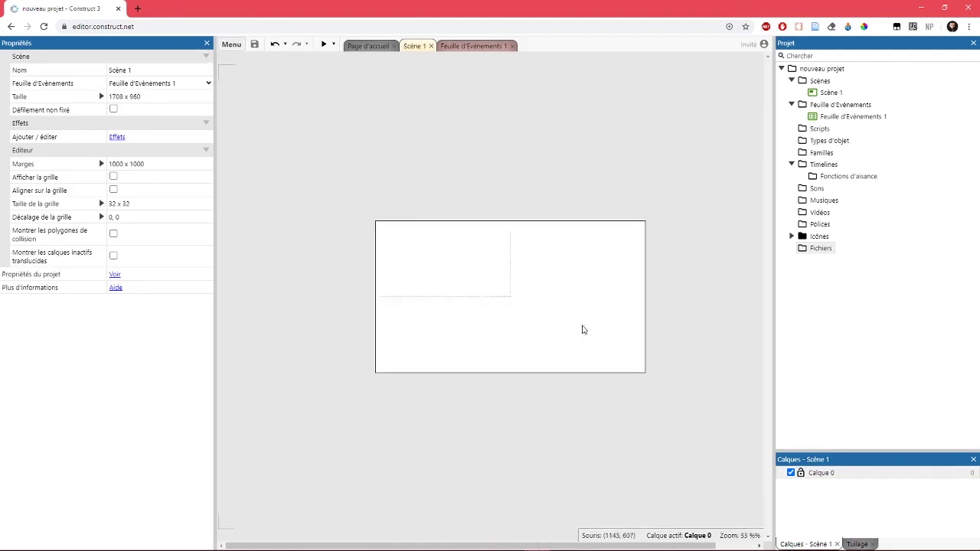
ctrl+scroll(582, 329, up, 1)
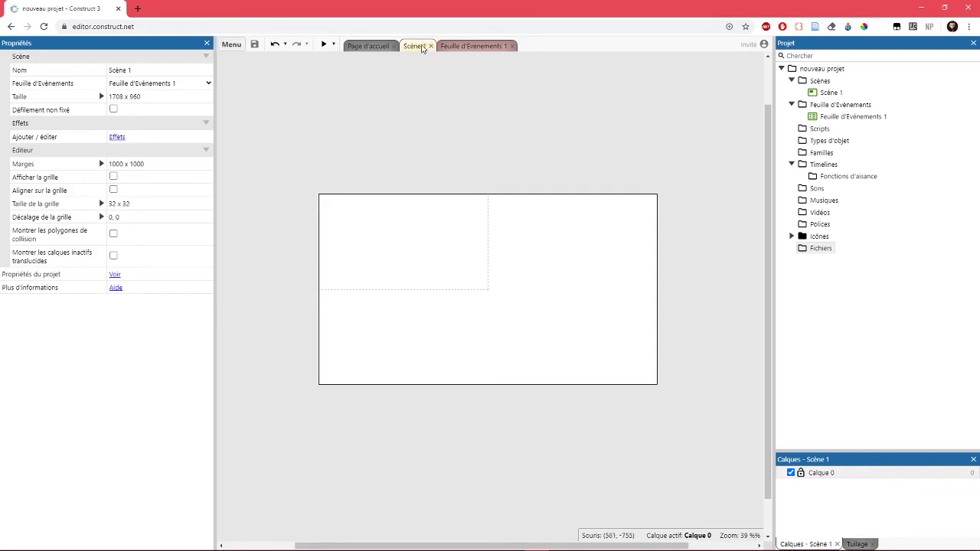
click(492, 48)
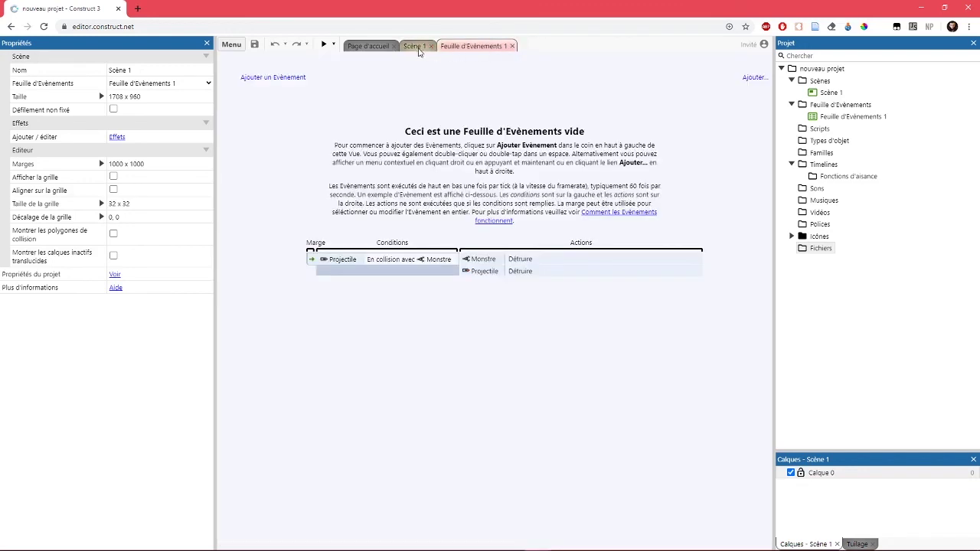
click(415, 48)
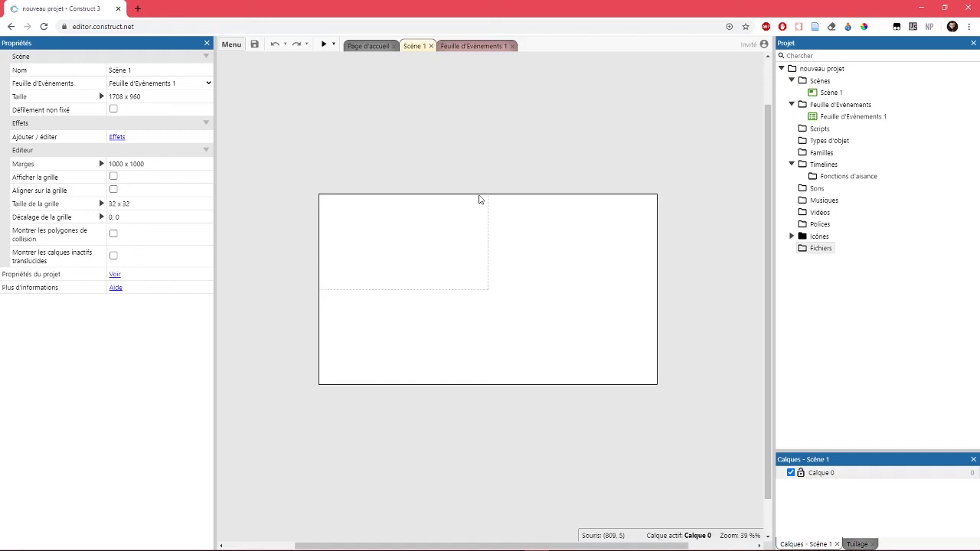
Insert a new Sprite object named Protagoniste and place it near the middle of the scene, at about 729, 566.
right_click(537, 278)
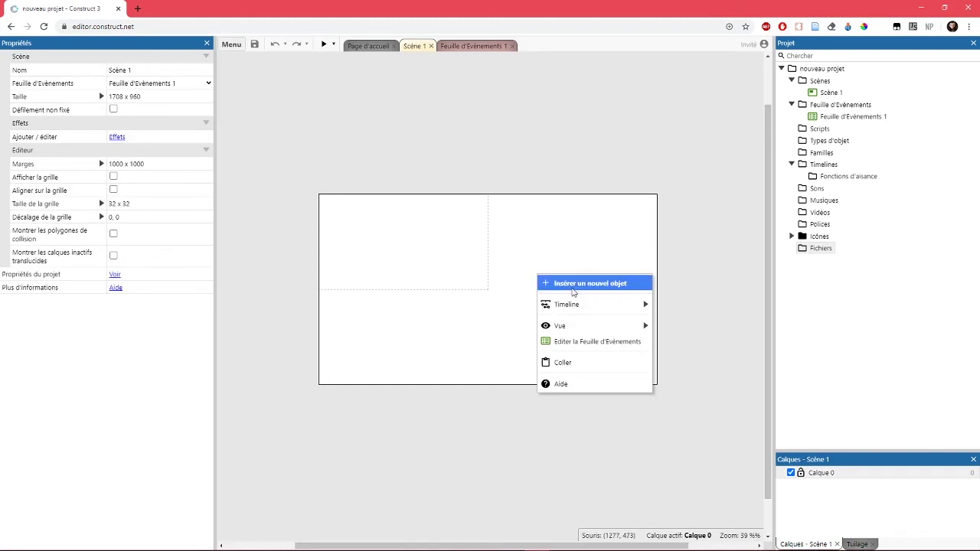
click(573, 289)
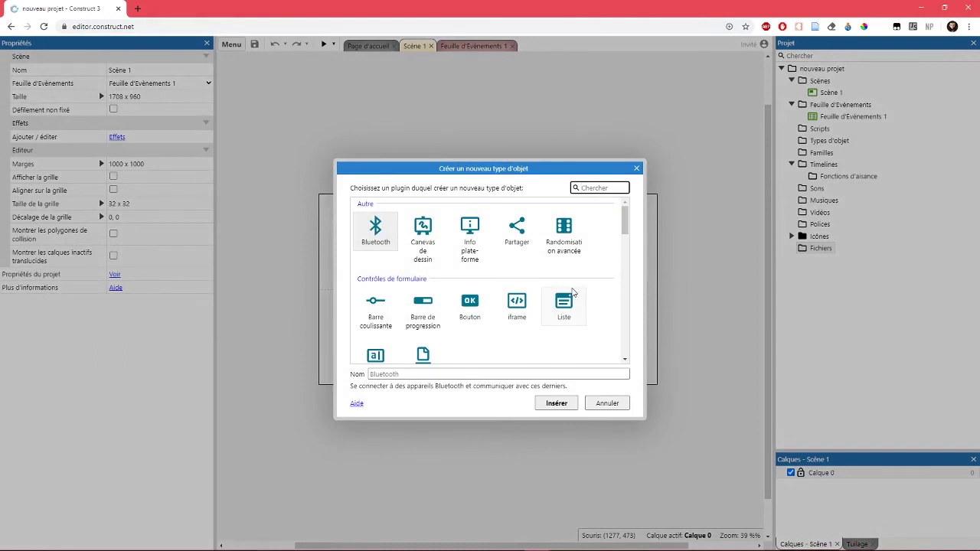
mouse_move(625, 221)
mouse_down()
mouse_move(639, 304)
mouse_move(630, 339)
mouse_move(625, 218)
mouse_up()
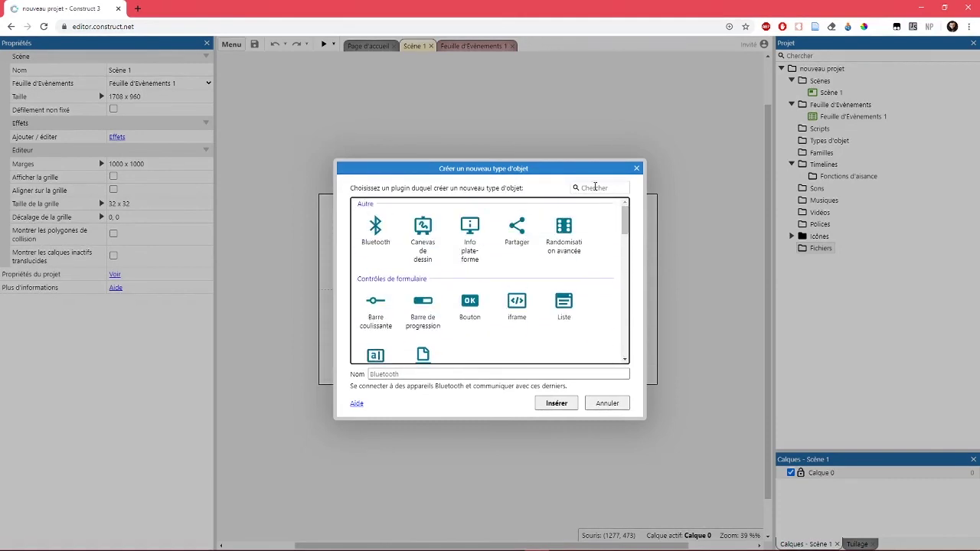
click(595, 186)
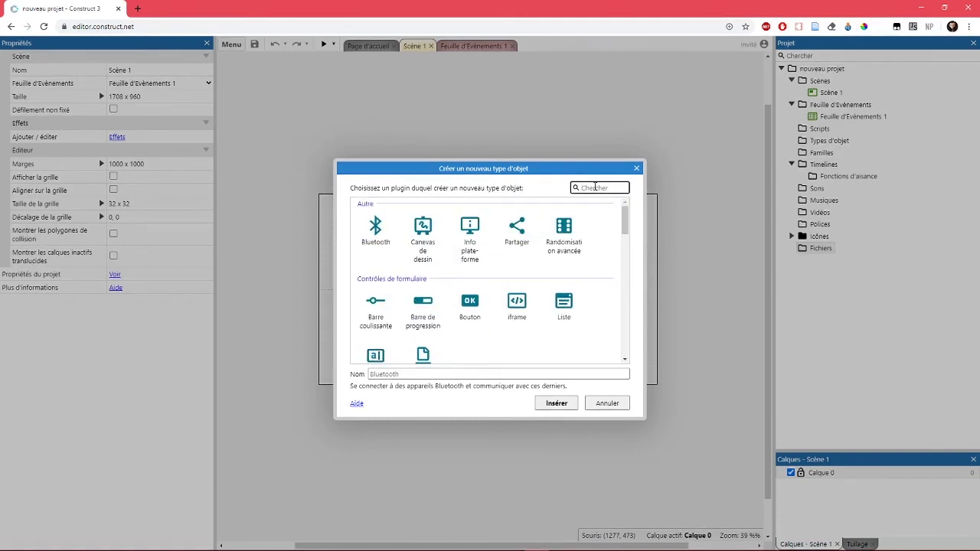
text(sprite)
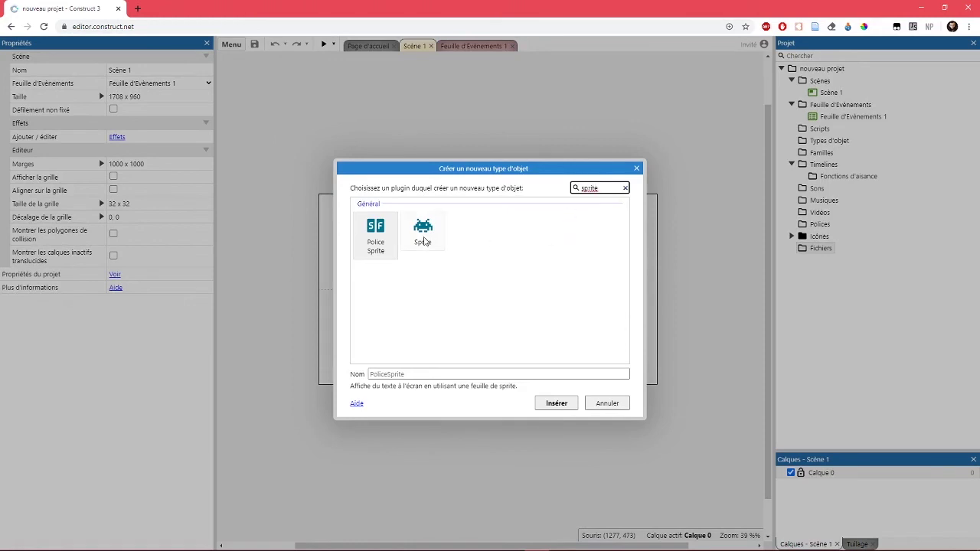
click(424, 240)
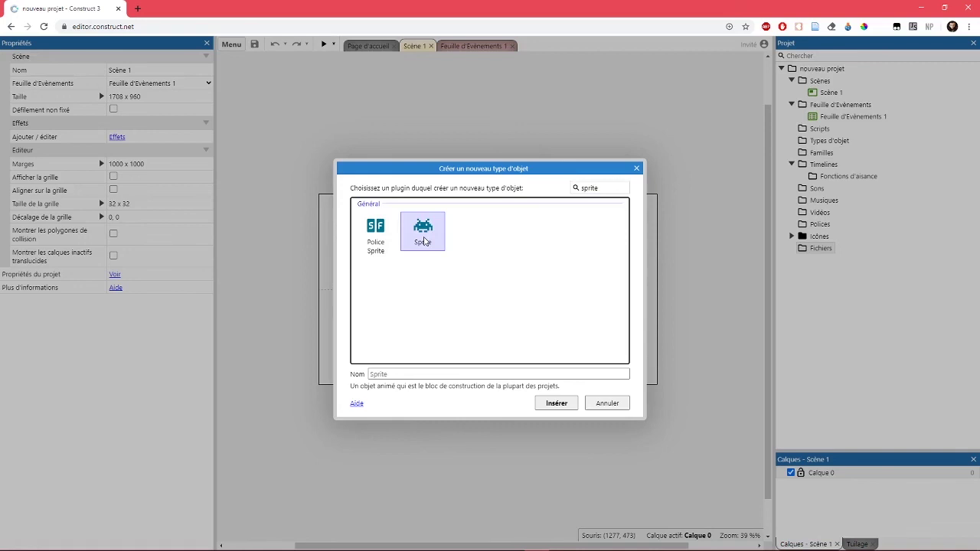
click(394, 374)
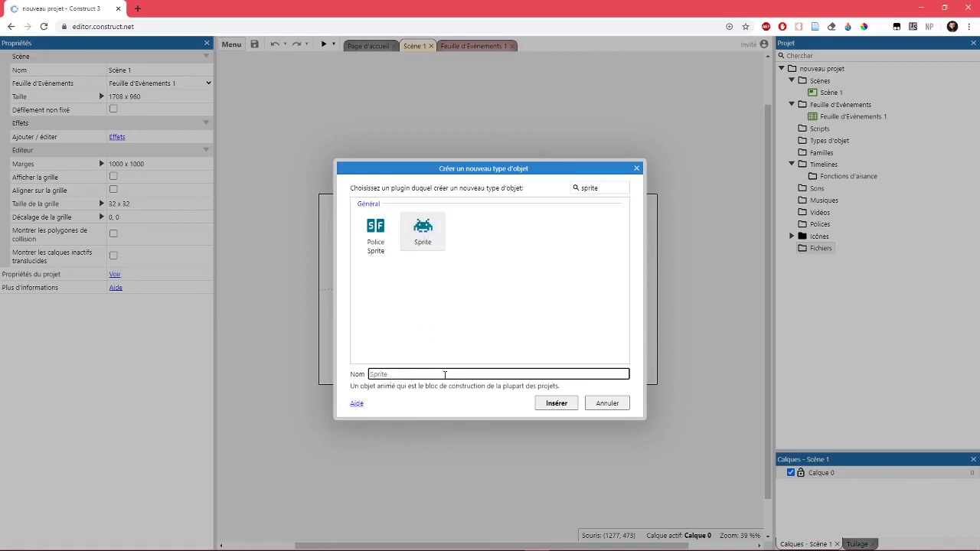
text(Protagoniste)
key(Return)
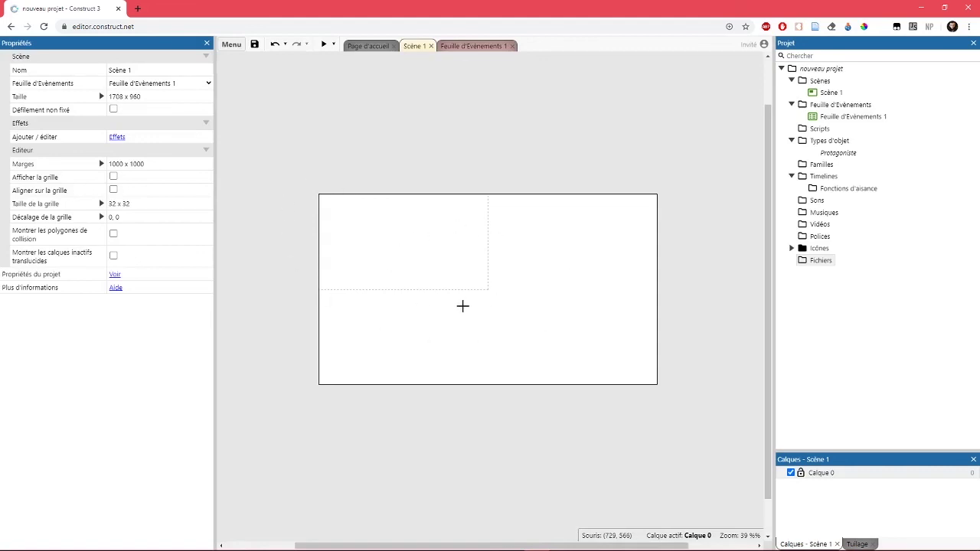
click(462, 306)
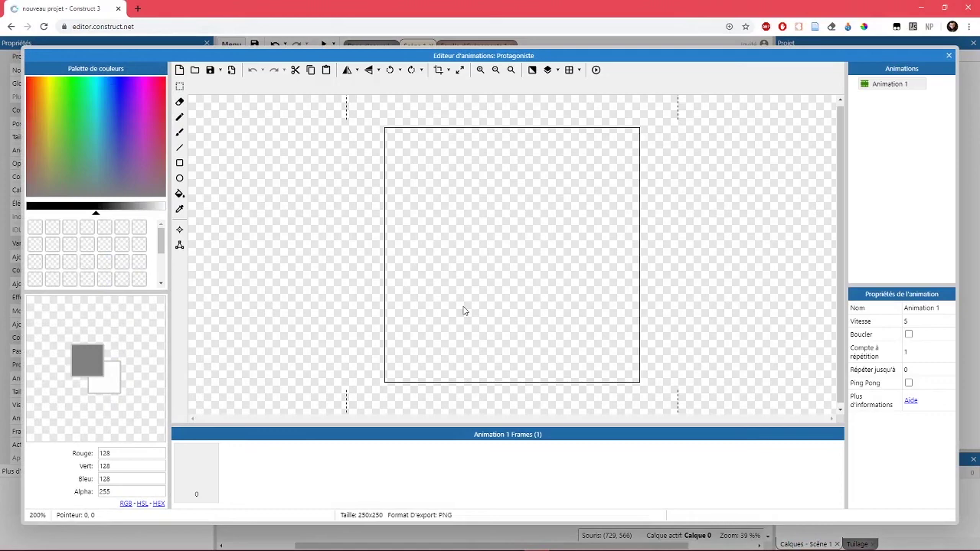
Fill Protagoniste's 250x250 image with blue (about RGB 36, 151, 218) and close the animation editor.
click(179, 193)
click(105, 111)
click(500, 215)
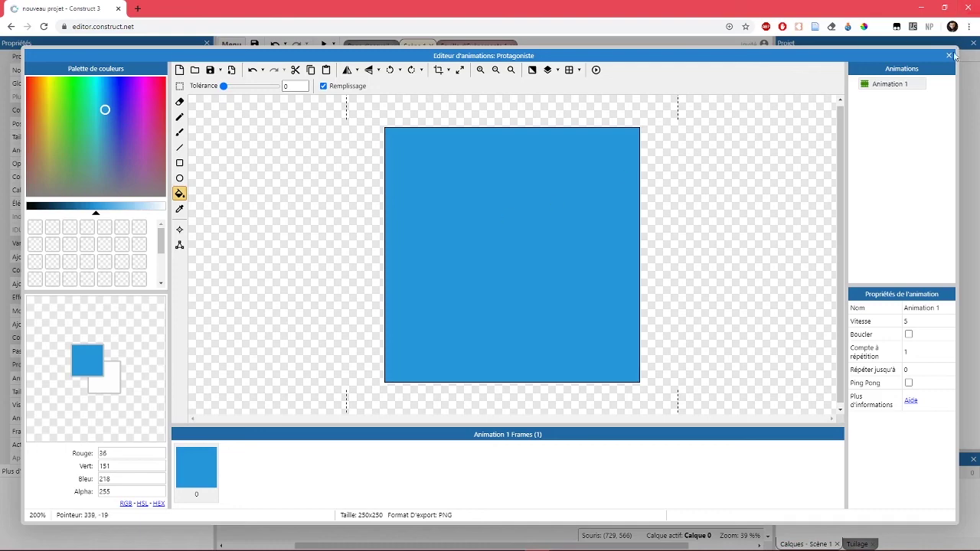
key(Escape)
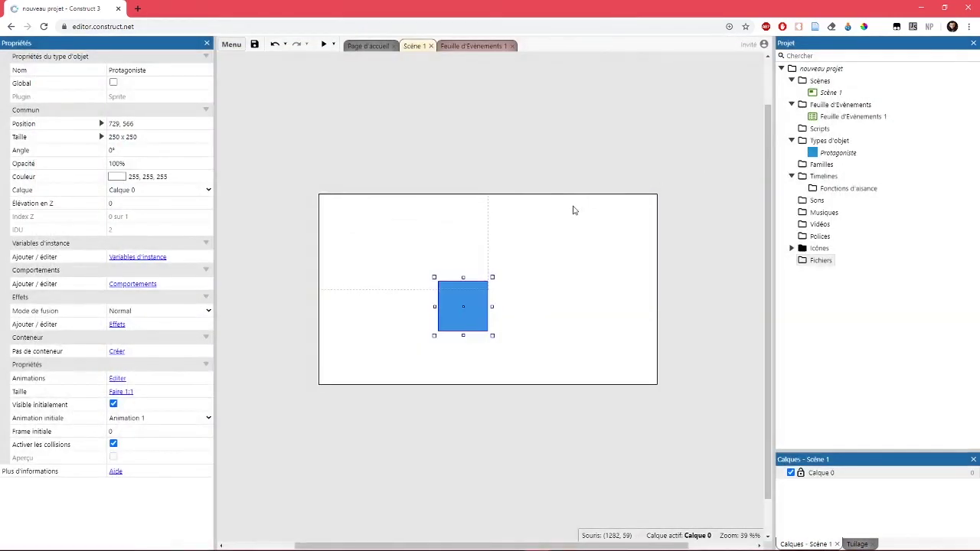
Move Protagoniste to about 776, 400 and shrink it to about 80 x 87.
drag(461, 310, 440, 251)
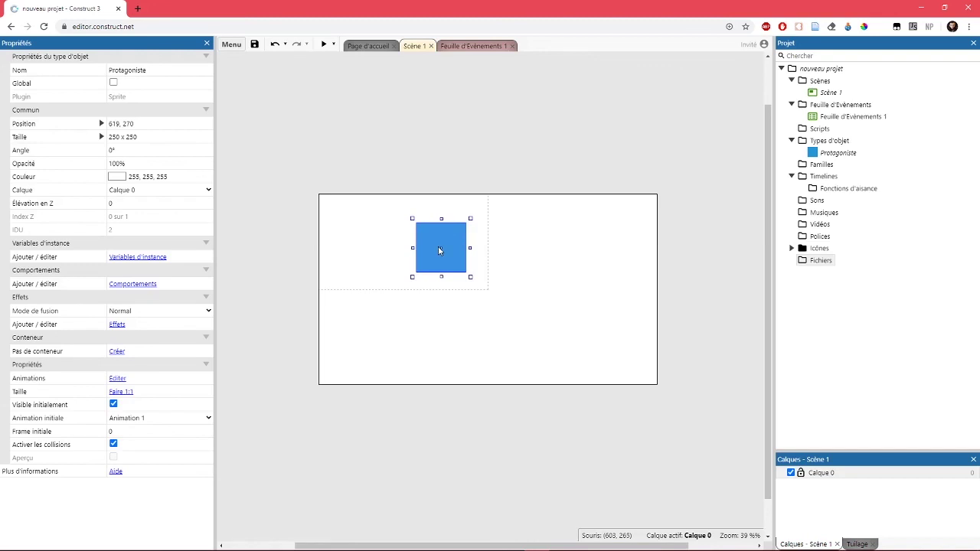
mouse_move(472, 278)
mouse_down()
mouse_move(516, 314)
mouse_move(473, 276)
mouse_up()
mouse_move(472, 277)
mouse_down()
mouse_move(498, 313)
mouse_move(469, 280)
mouse_move(494, 315)
mouse_move(479, 288)
mouse_up()
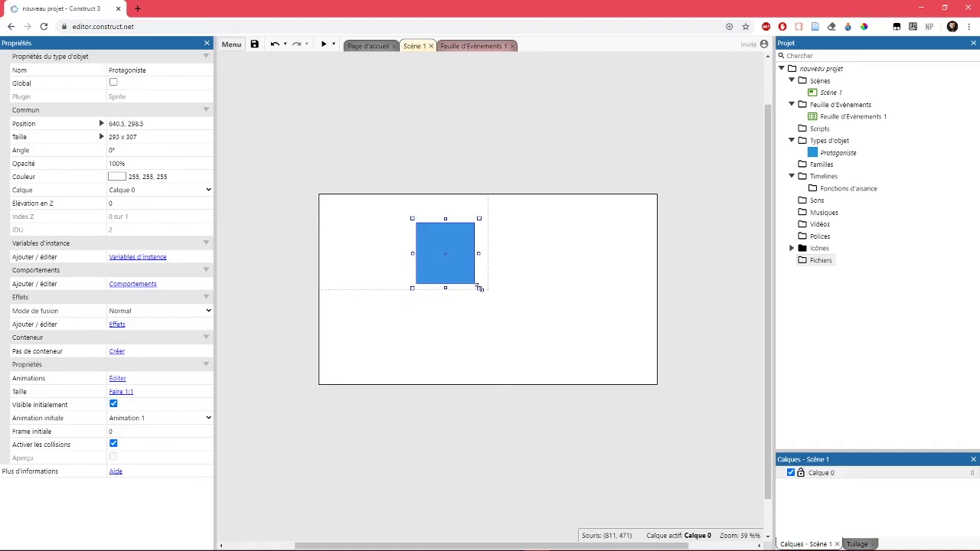
drag(479, 288, 451, 283)
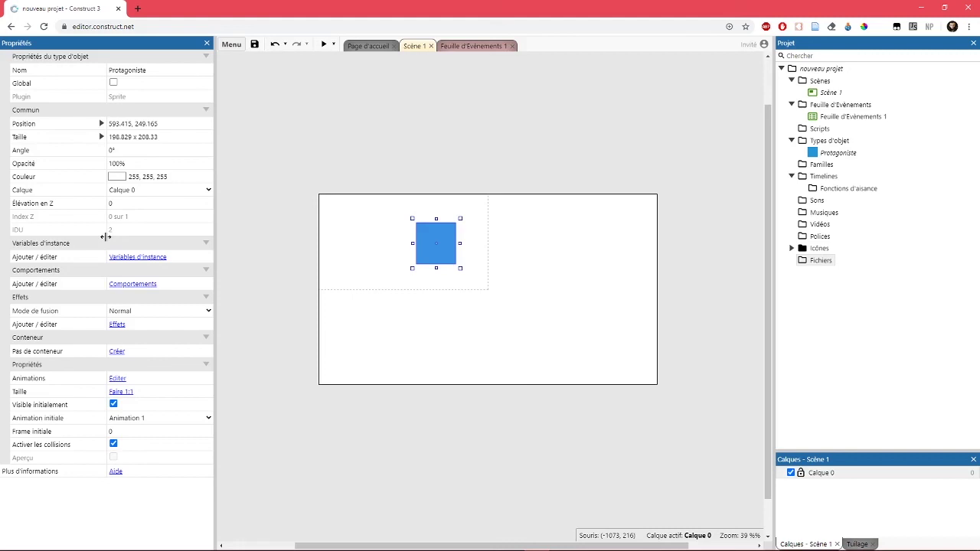
mouse_move(460, 268)
mouse_down()
mouse_move(435, 244)
mouse_move(471, 280)
mouse_up()
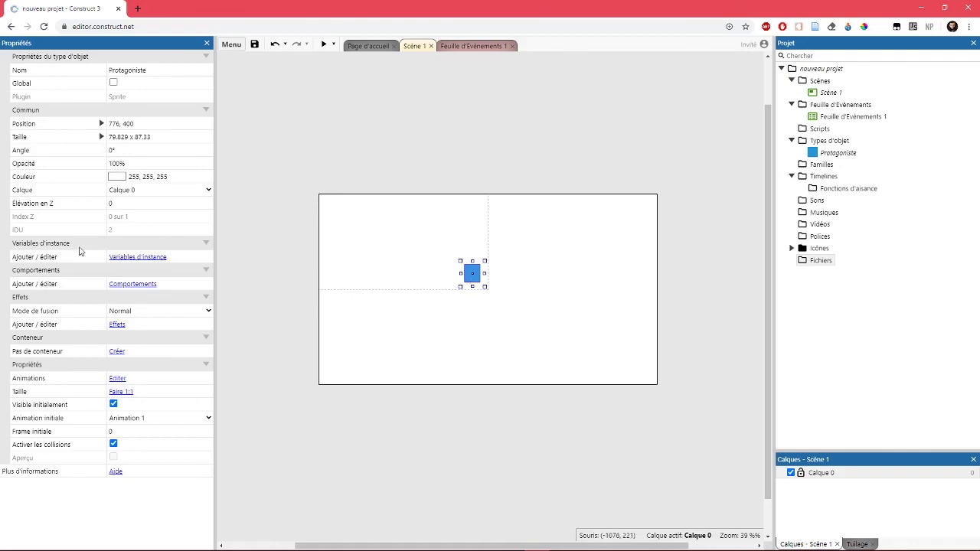
Look over the behaviours available for Protagoniste without adding any.
click(138, 285)
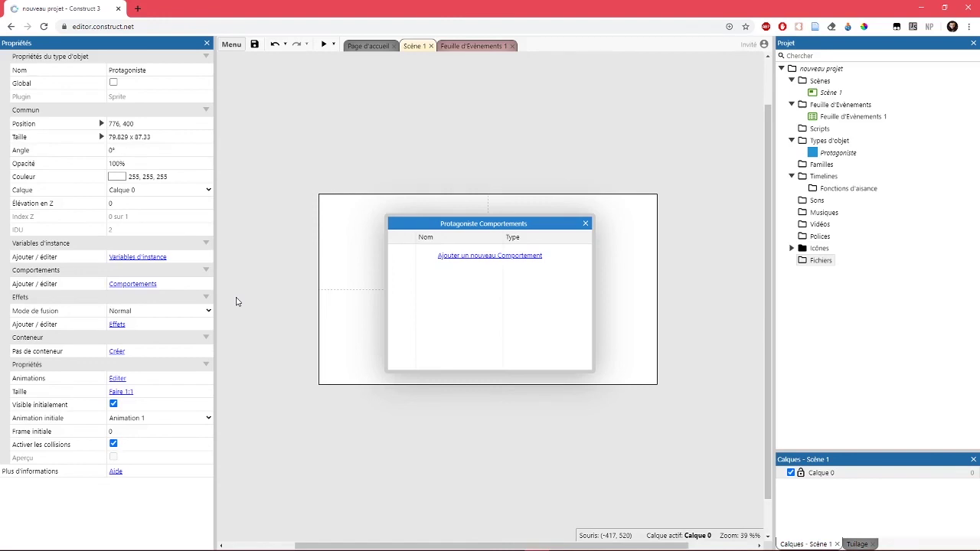
click(472, 257)
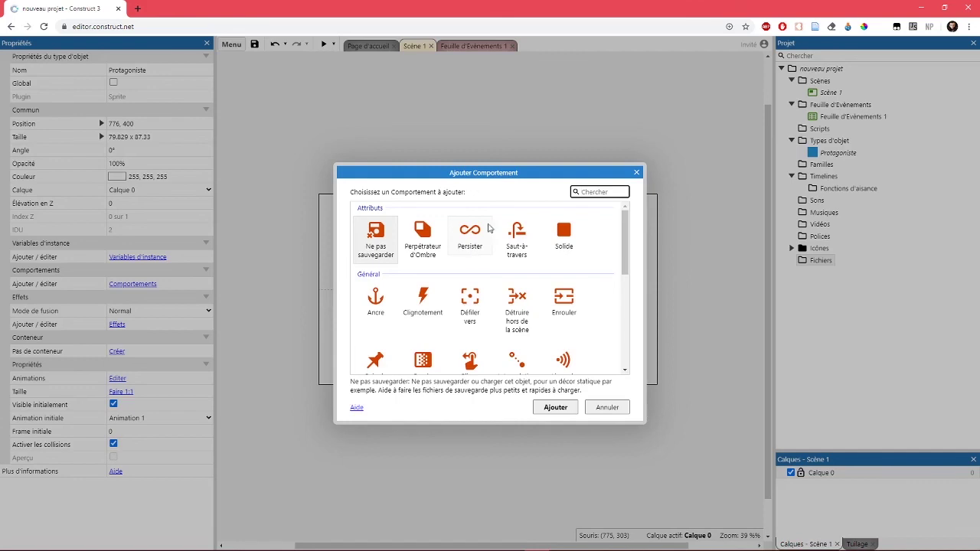
click(603, 408)
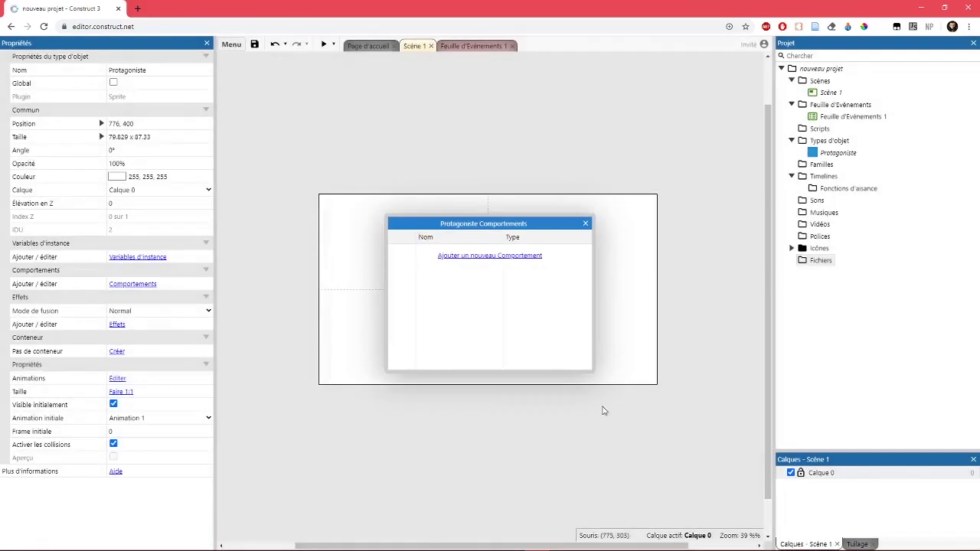
click(586, 227)
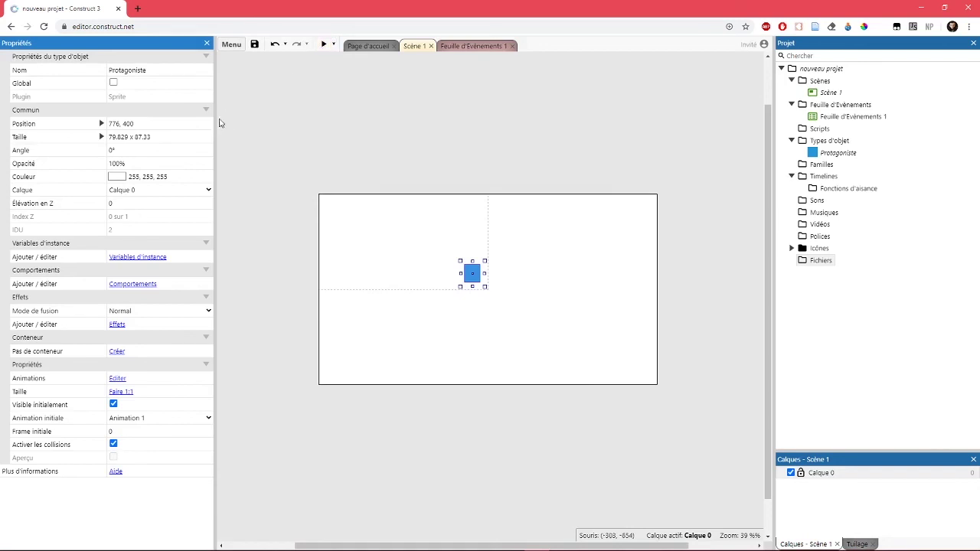
Add the Plate-forme behaviour to Protagoniste and move the sprite to about 428, 263.
click(473, 277)
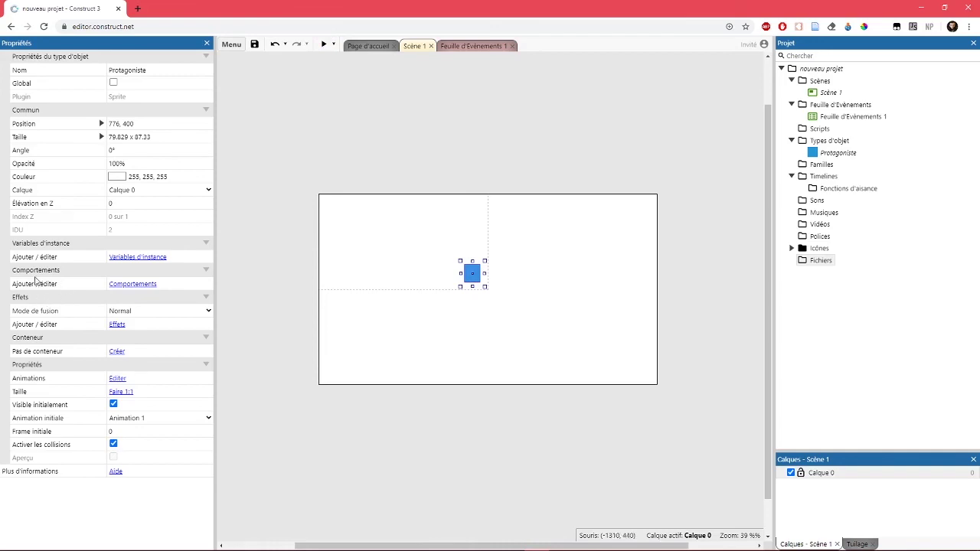
click(143, 286)
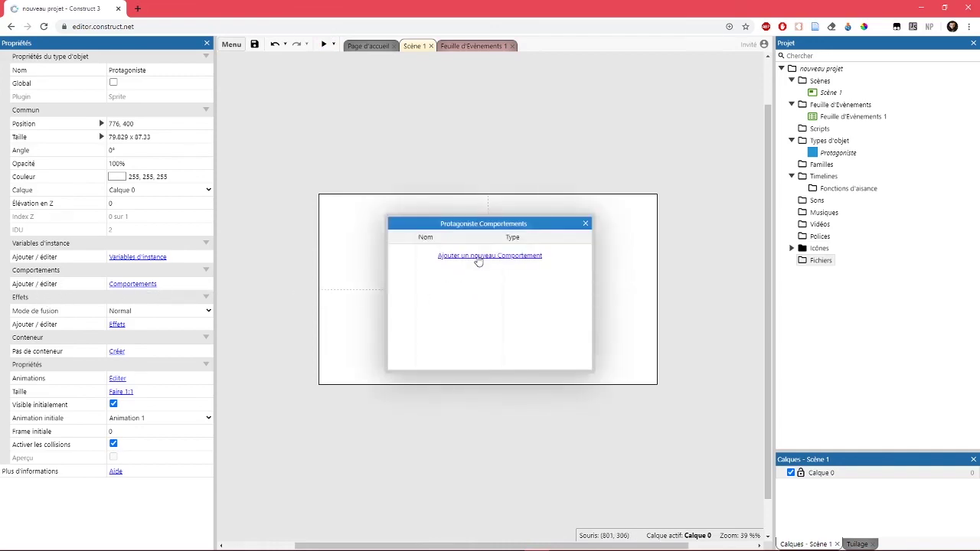
click(477, 258)
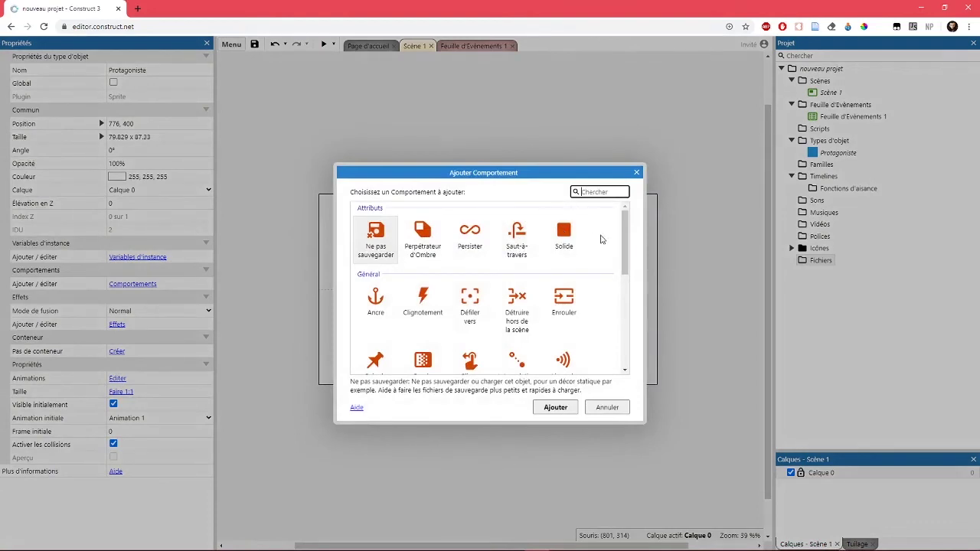
mouse_move(623, 229)
mouse_down()
mouse_move(620, 328)
mouse_move(620, 264)
mouse_move(611, 333)
mouse_move(616, 218)
mouse_up()
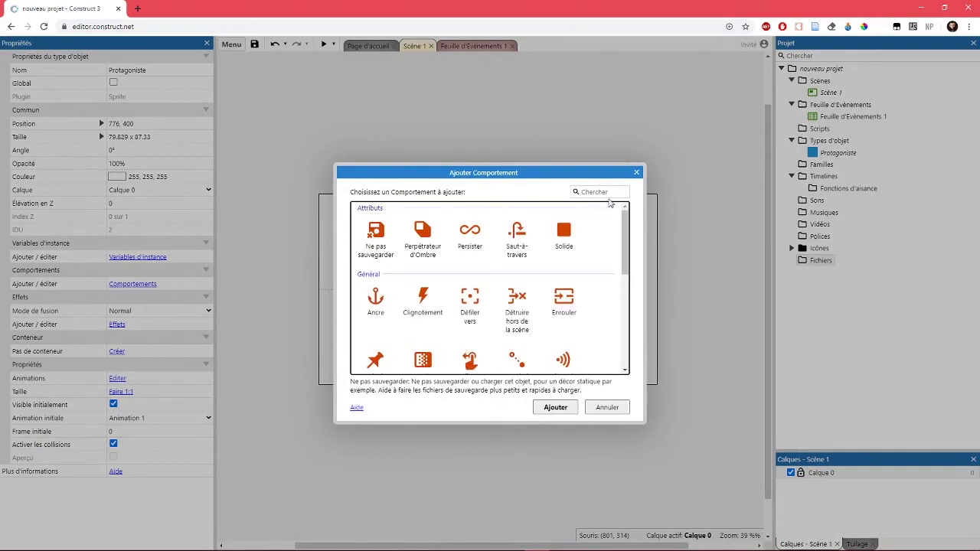
click(594, 192)
text(pla)
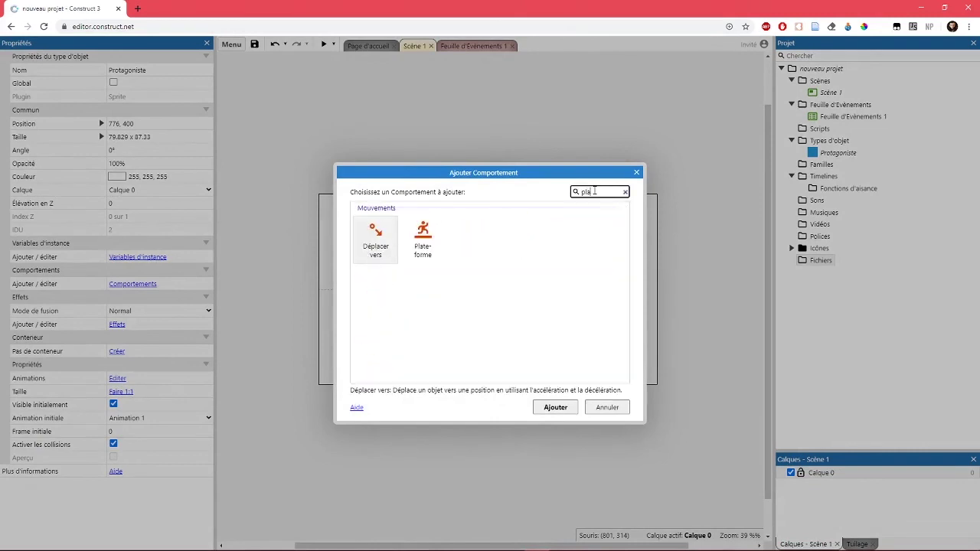
click(422, 238)
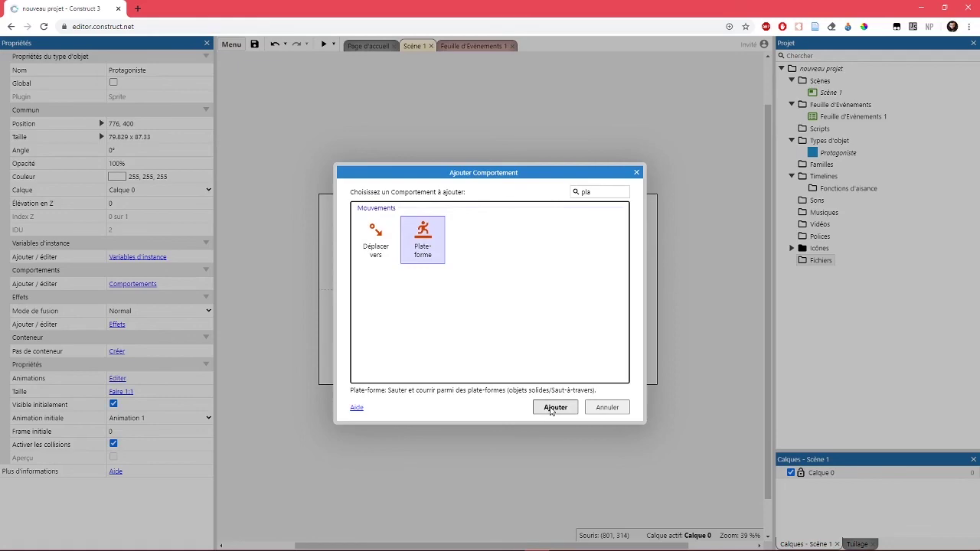
click(552, 409)
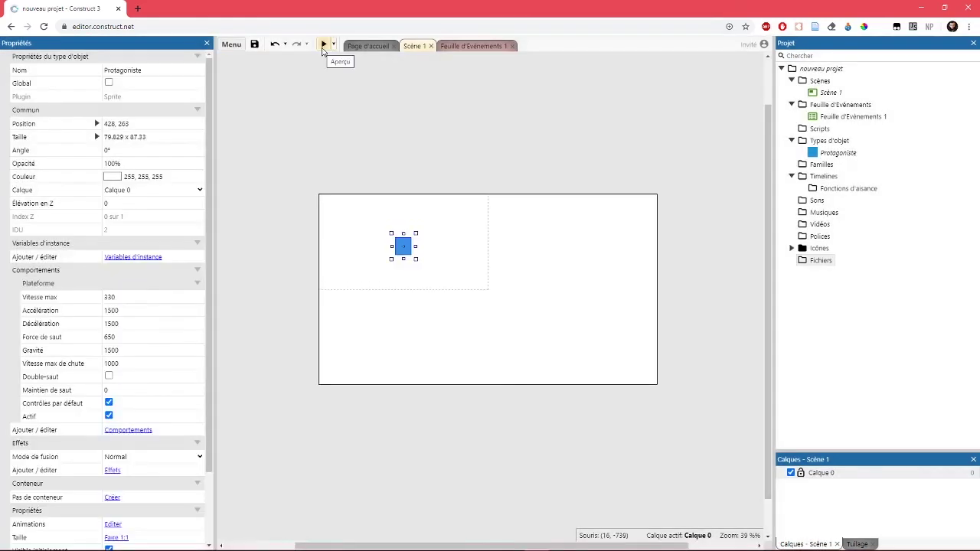
Preview the scene to test Protagoniste's platform movement, and close the preview.
click(323, 45)
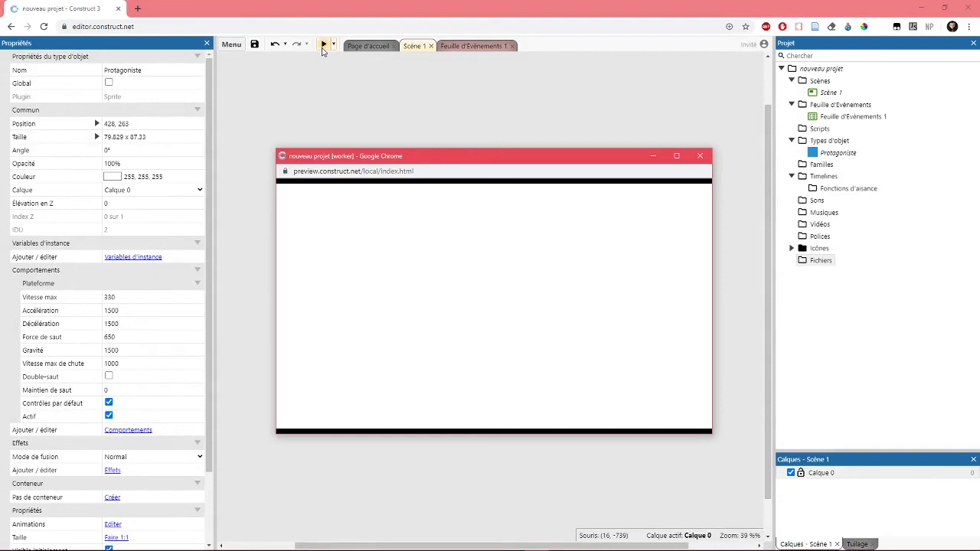
click(706, 157)
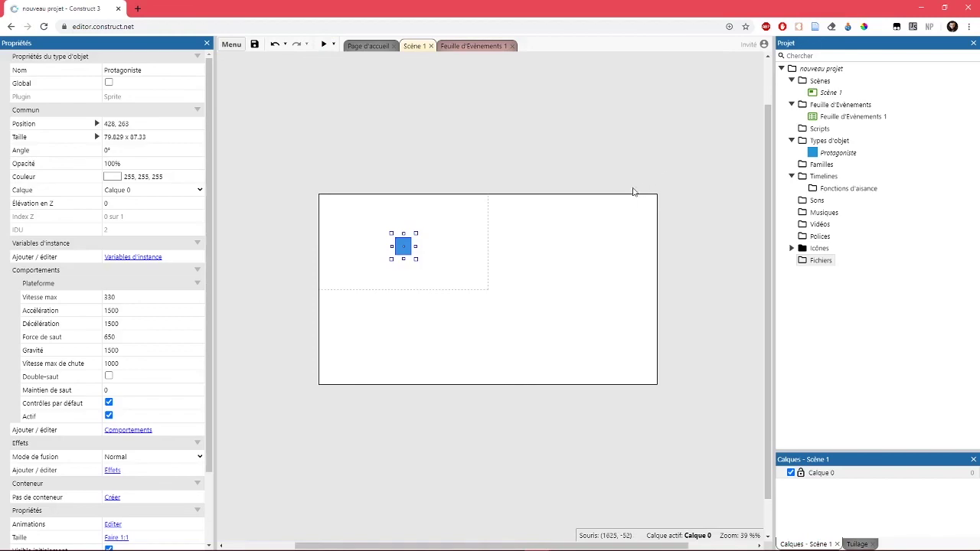
Insert a second Sprite object named Bloc and place it in the scene at about 801, 226.
right_click(478, 251)
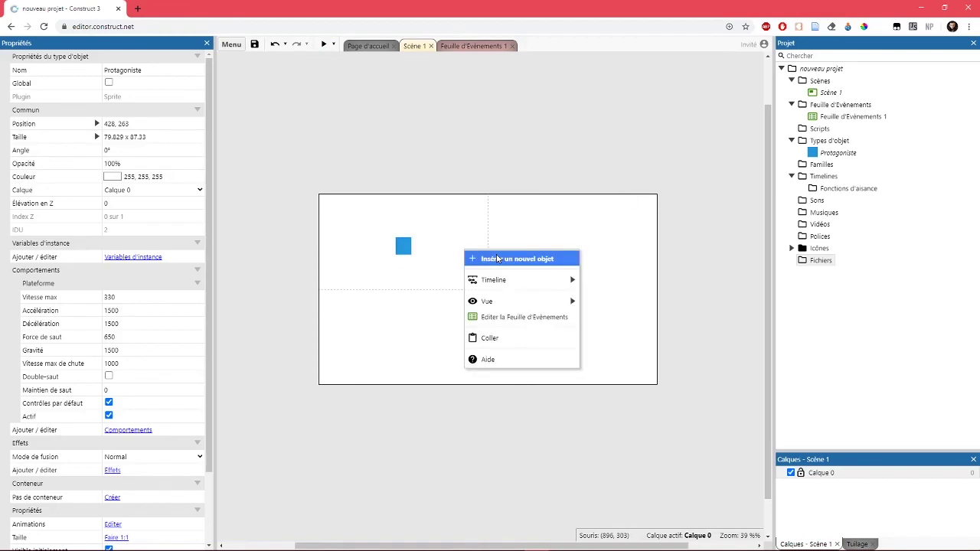
click(496, 258)
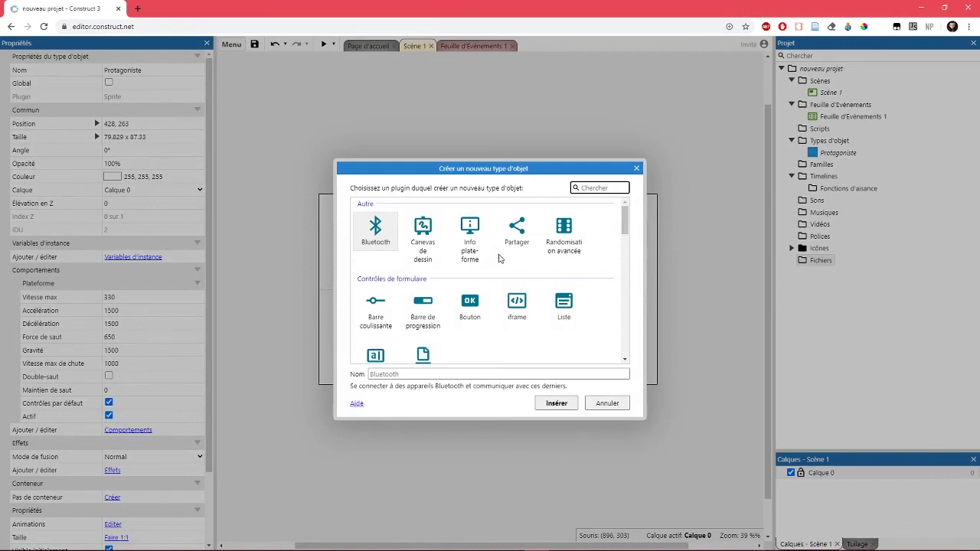
text(sp)
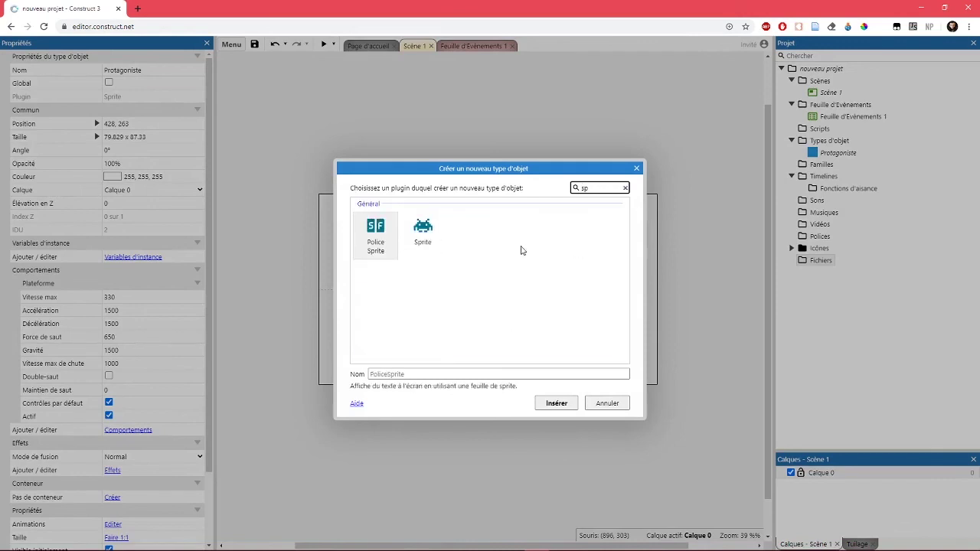
click(423, 232)
click(418, 373)
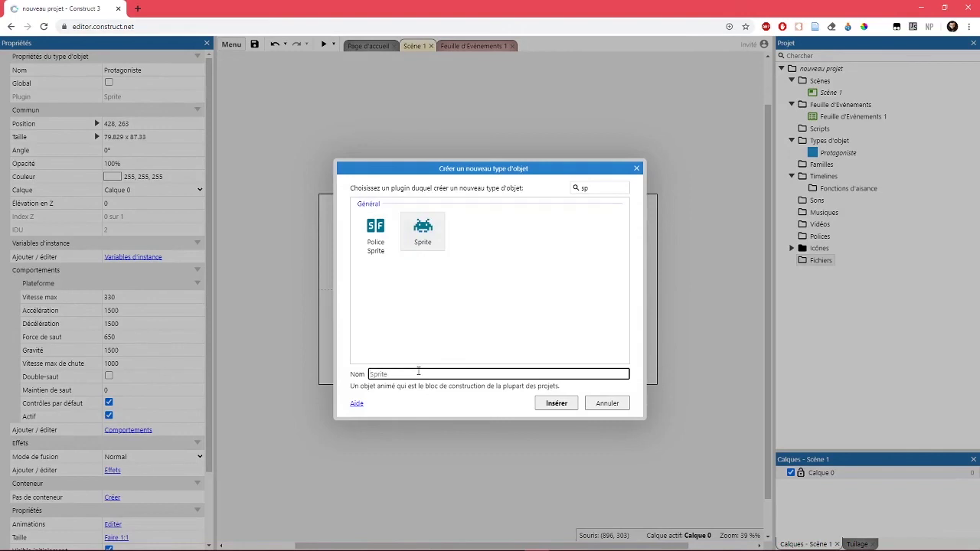
text(Bloc)
click(554, 401)
click(477, 244)
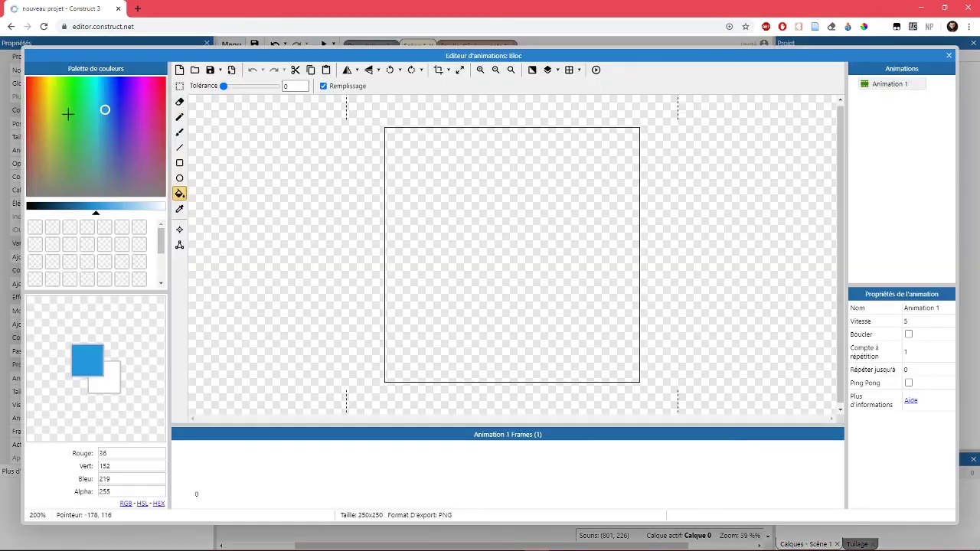
Fill Bloc's 250x250 image with green (about RGB 64, 222, 32) and close the animation editor.
click(68, 106)
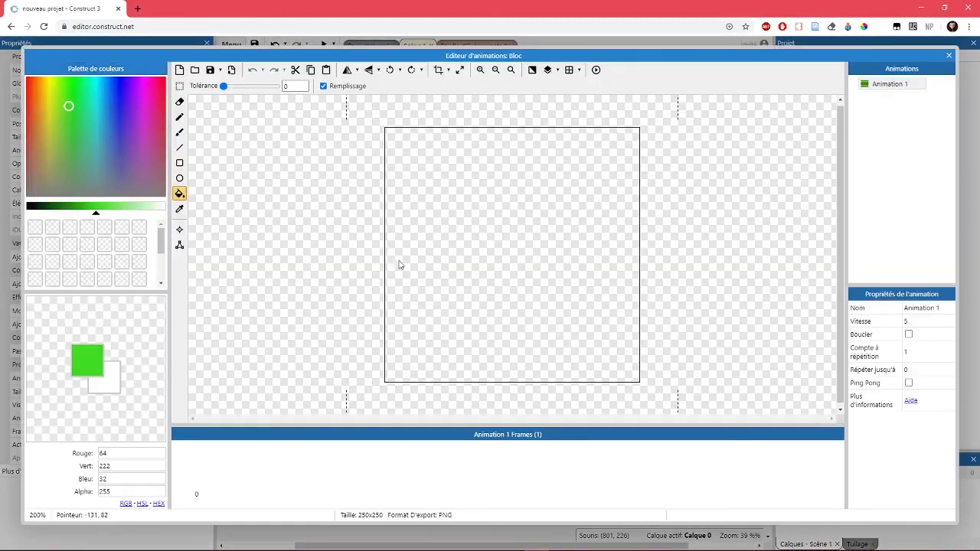
click(505, 230)
click(949, 55)
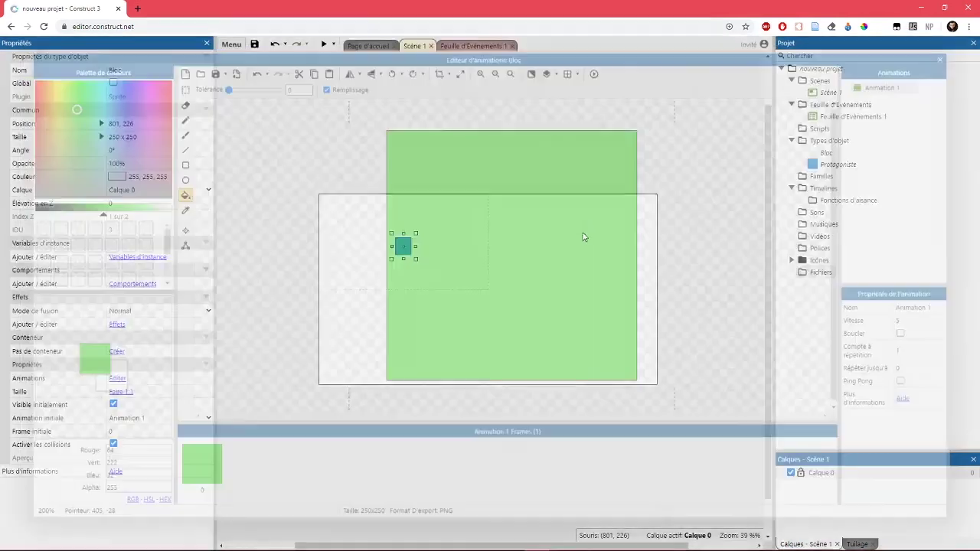
Flatten Bloc to about 250 x 42 at about 441, 423 below Protagoniste, and add the Solide behaviour to it.
drag(477, 212, 405, 281)
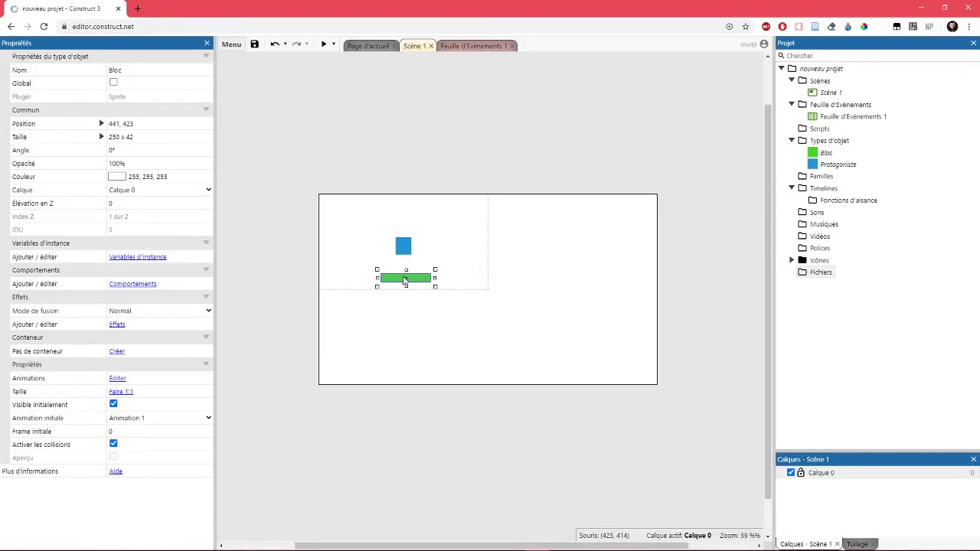
click(132, 284)
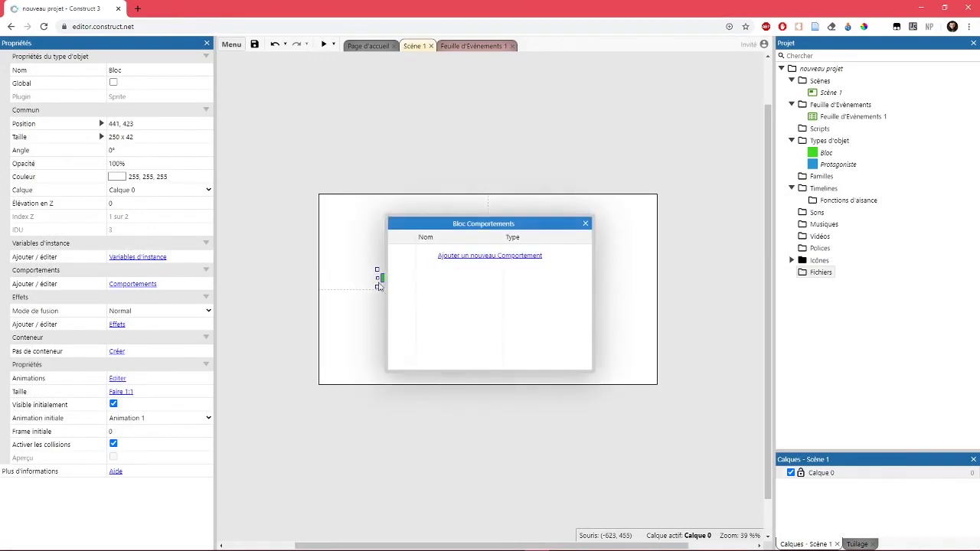
click(468, 257)
click(563, 234)
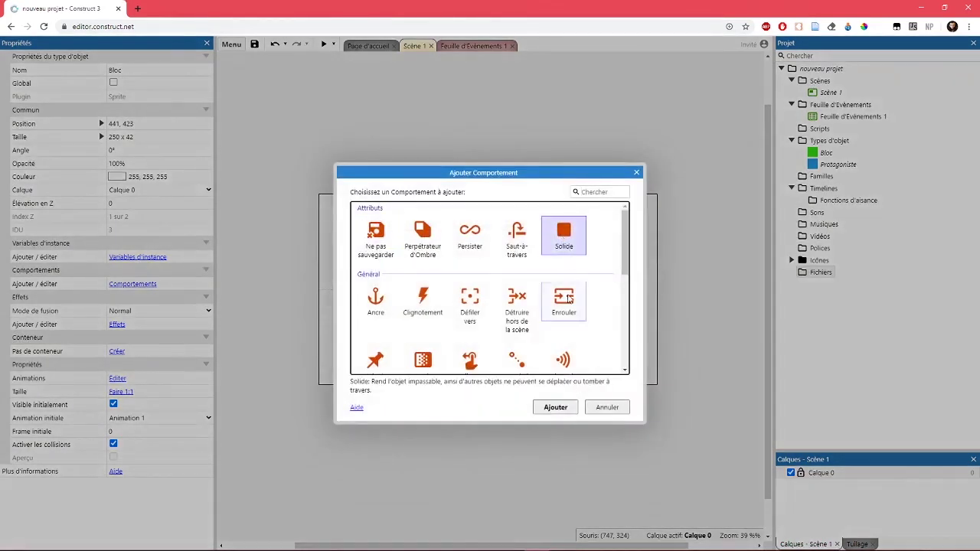
click(556, 407)
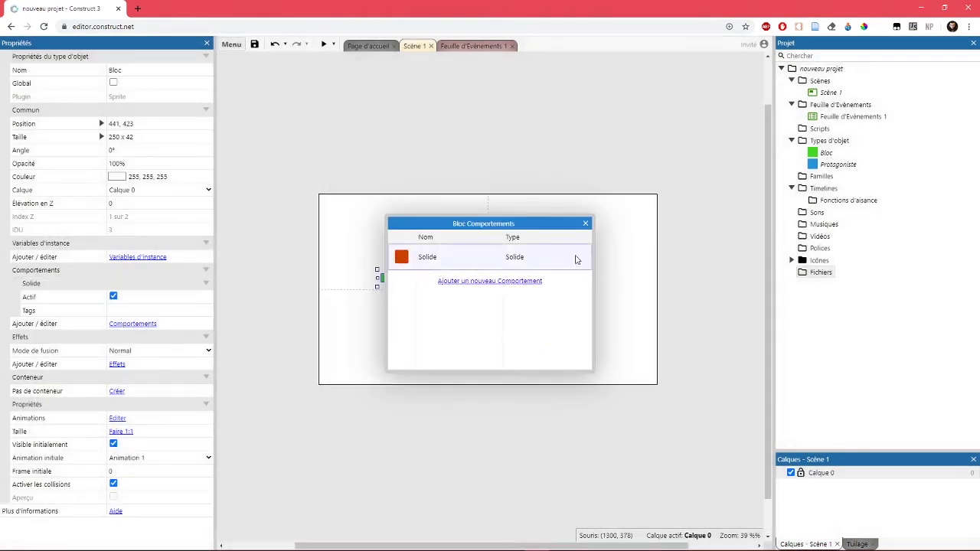
click(584, 223)
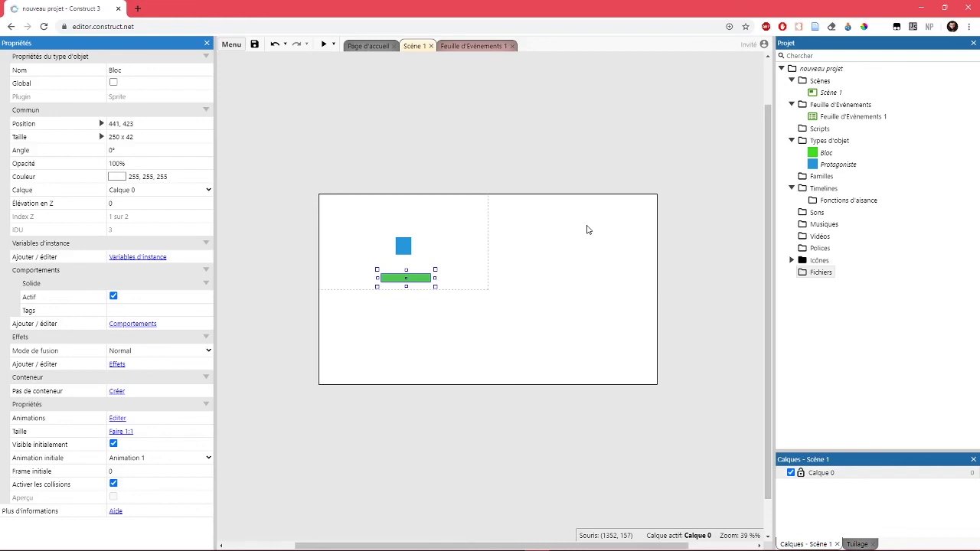
Move Bloc to about 478, 374, widen it to about 438 x 42, and test the scene in a preview.
mouse_move(410, 281)
mouse_down()
mouse_move(410, 268)
mouse_move(475, 268)
mouse_move(424, 271)
mouse_up()
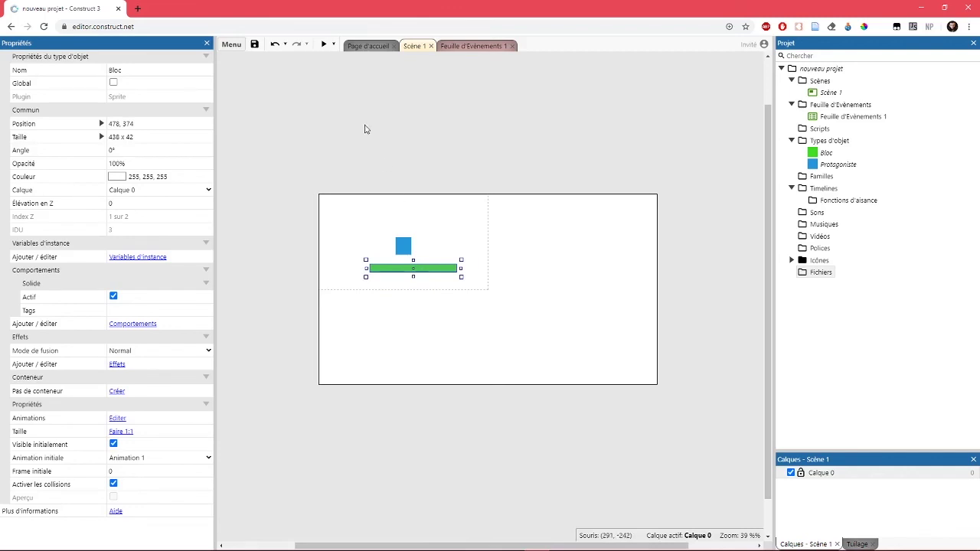
click(324, 46)
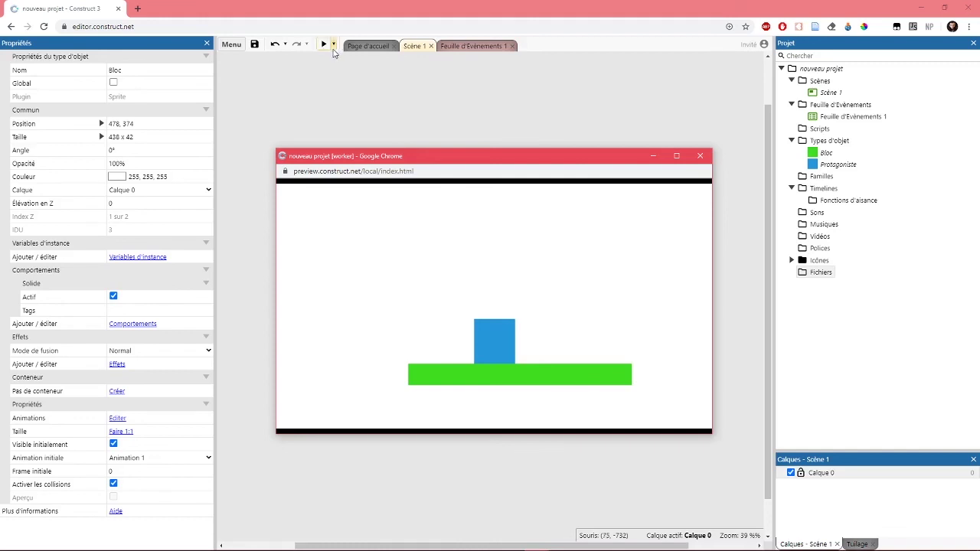
click(698, 156)
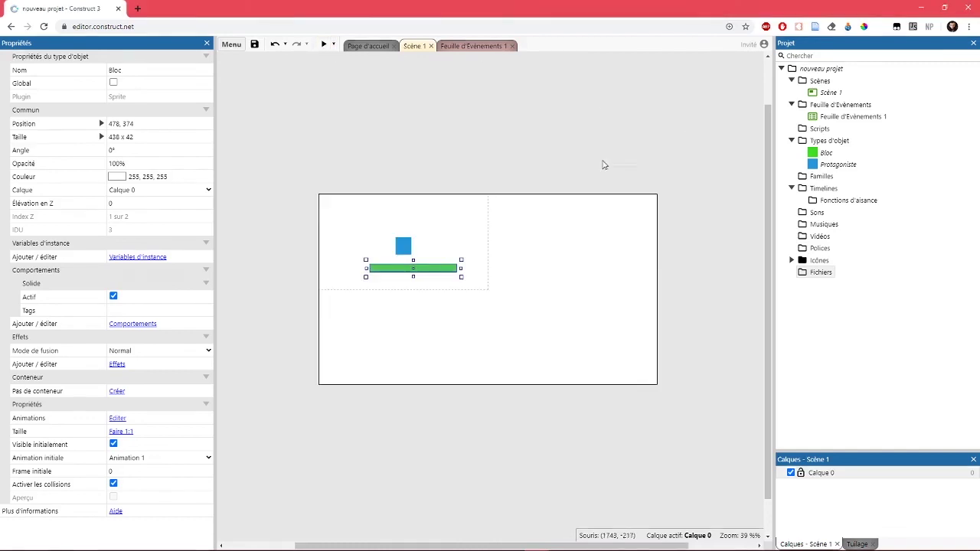
Replace Protagoniste's Plateforme behaviour with the 8 Directions behaviour.
click(403, 246)
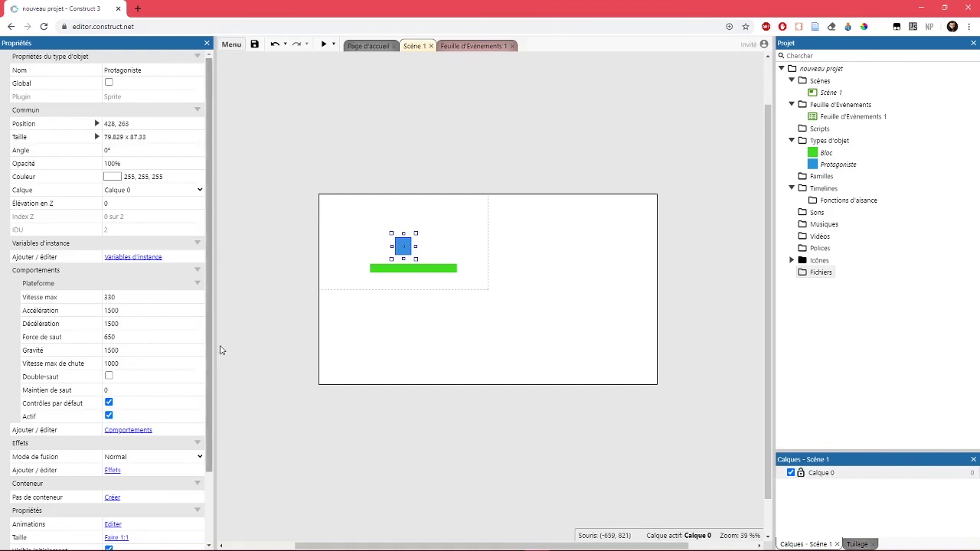
click(361, 359)
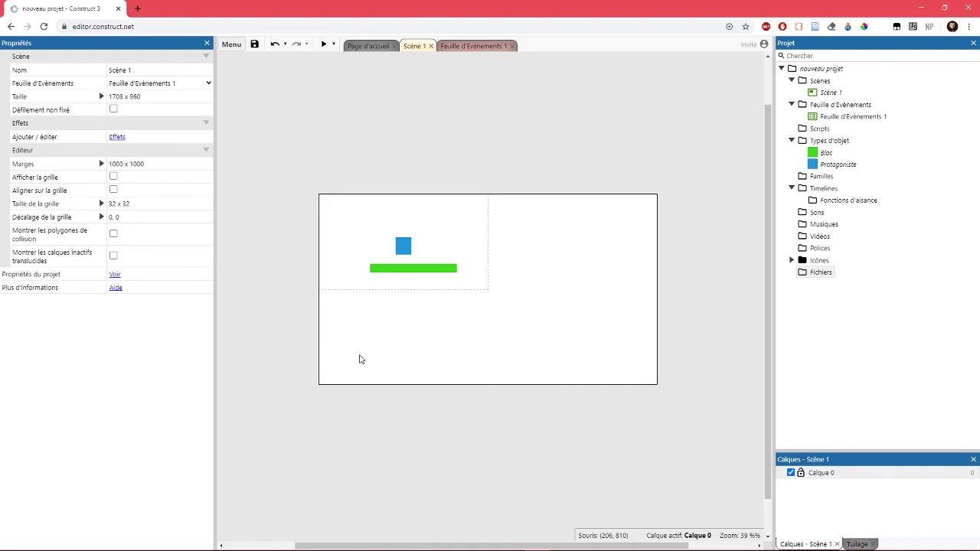
click(404, 247)
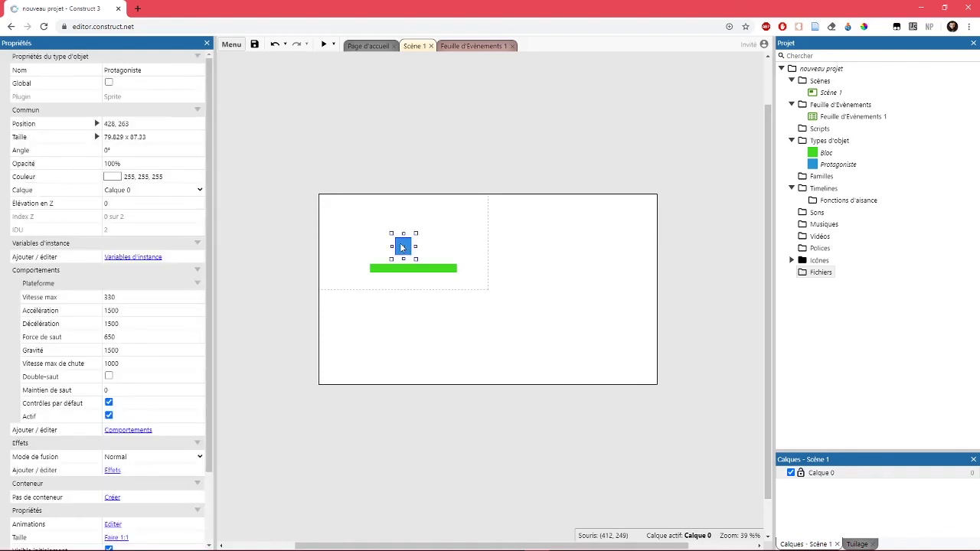
click(126, 430)
key(Delete)
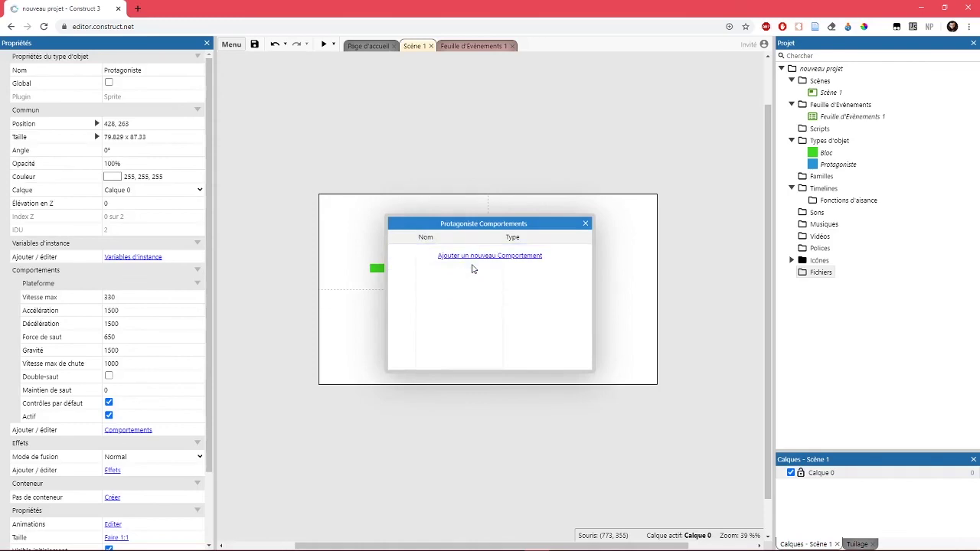
click(461, 257)
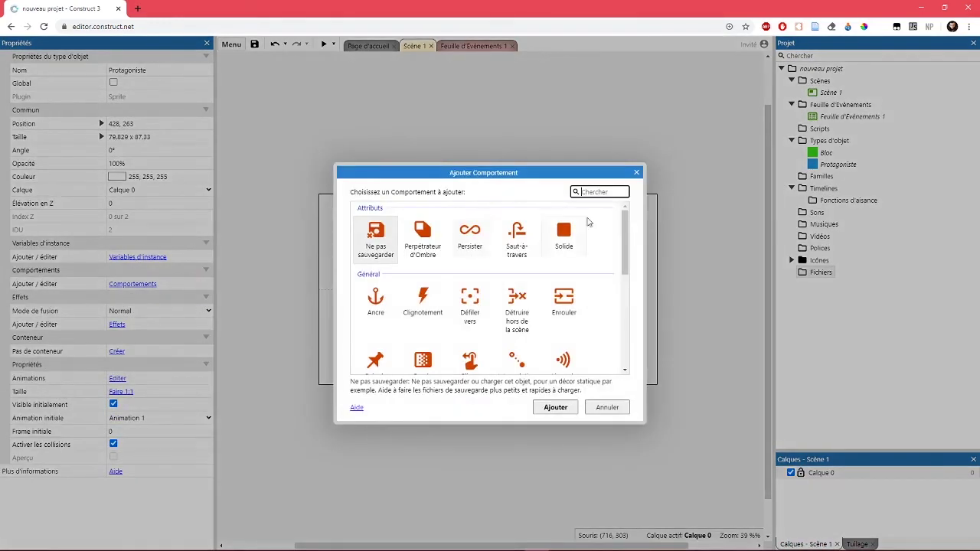
text(8)
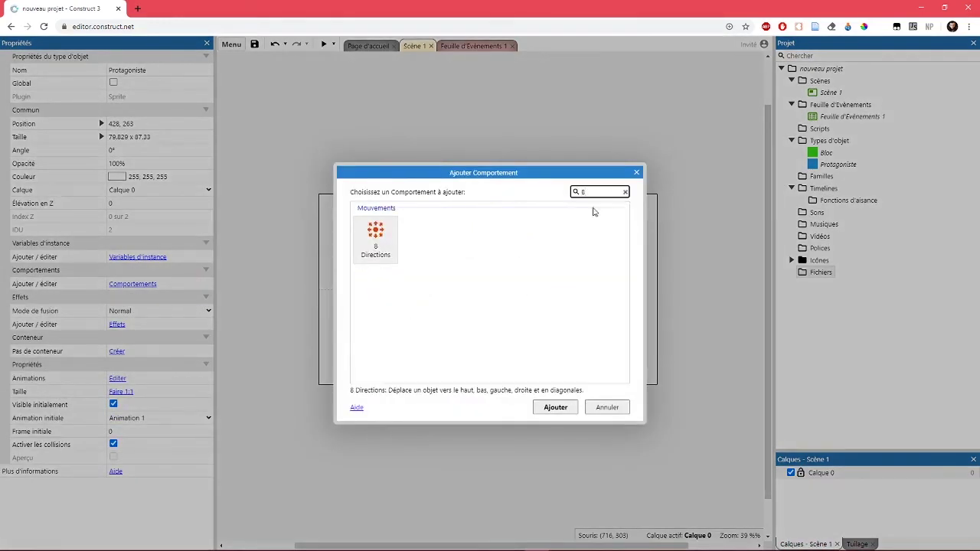
click(394, 253)
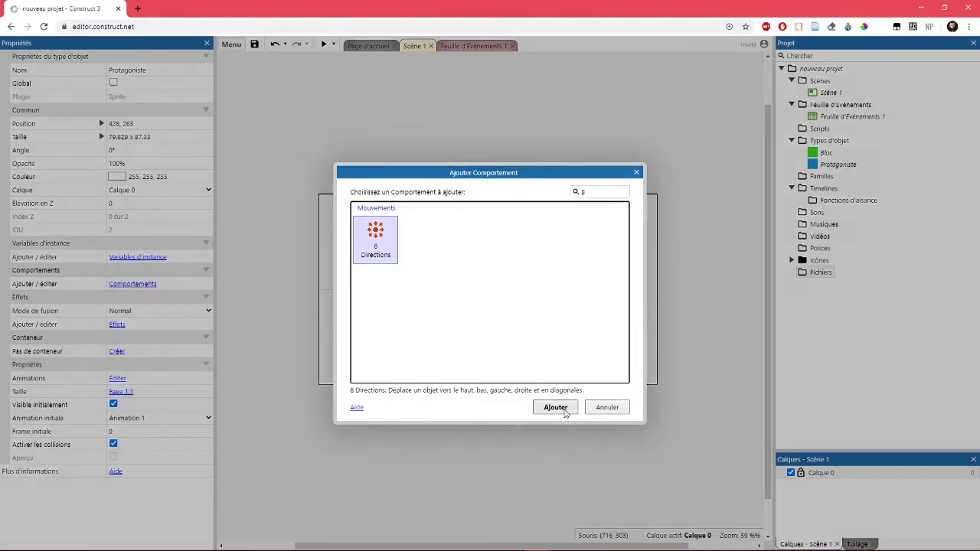
click(556, 407)
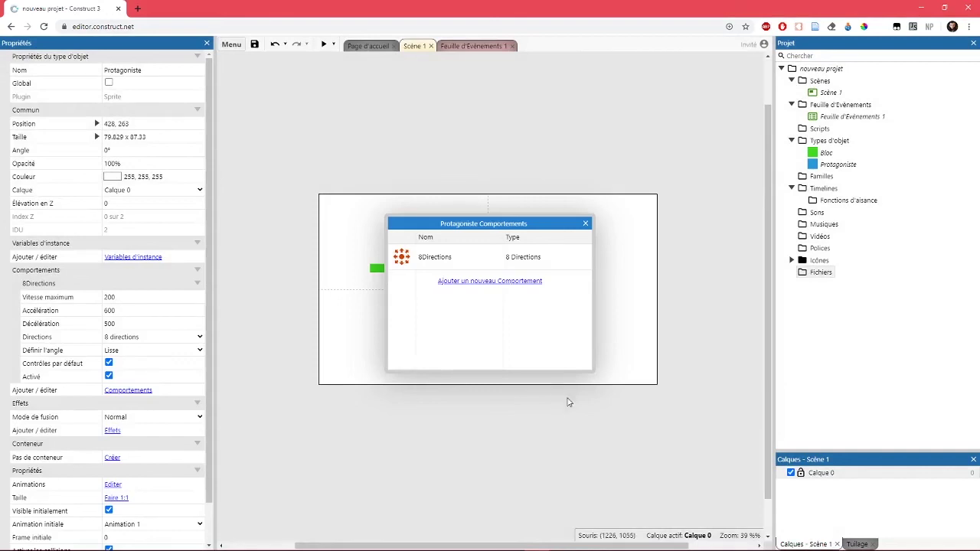
click(586, 223)
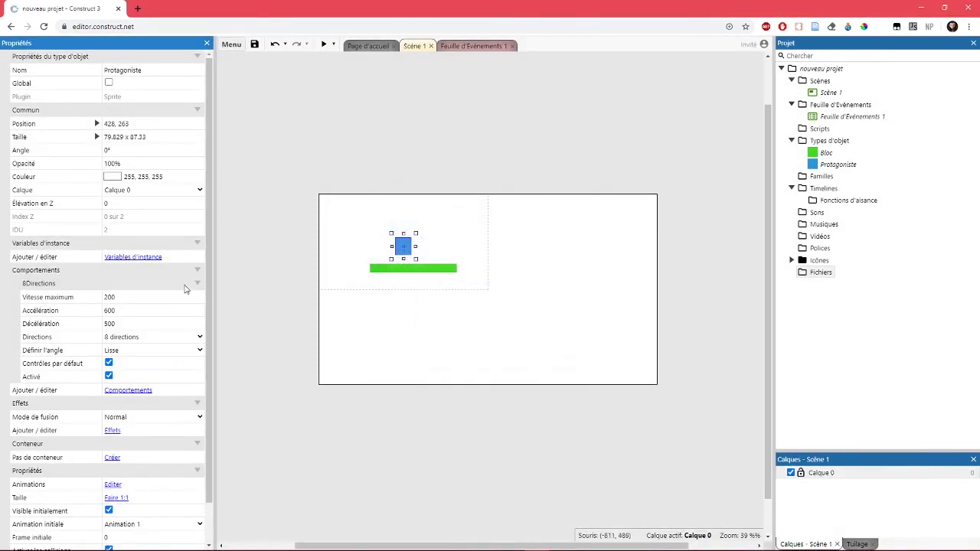
Set the Directions option of Protagoniste's 8Directions behaviour to 4 directions.
drag(207, 278, 207, 326)
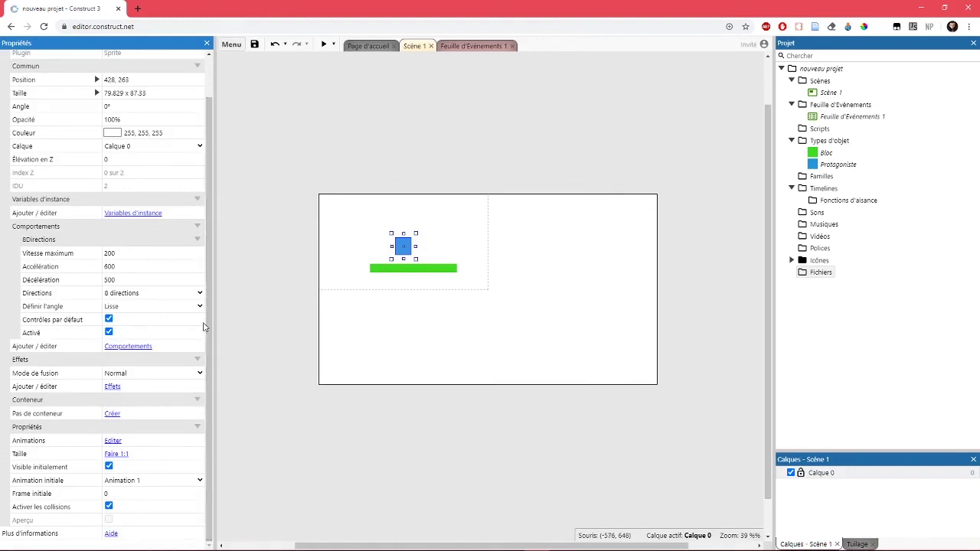
click(138, 295)
click(129, 323)
click(235, 291)
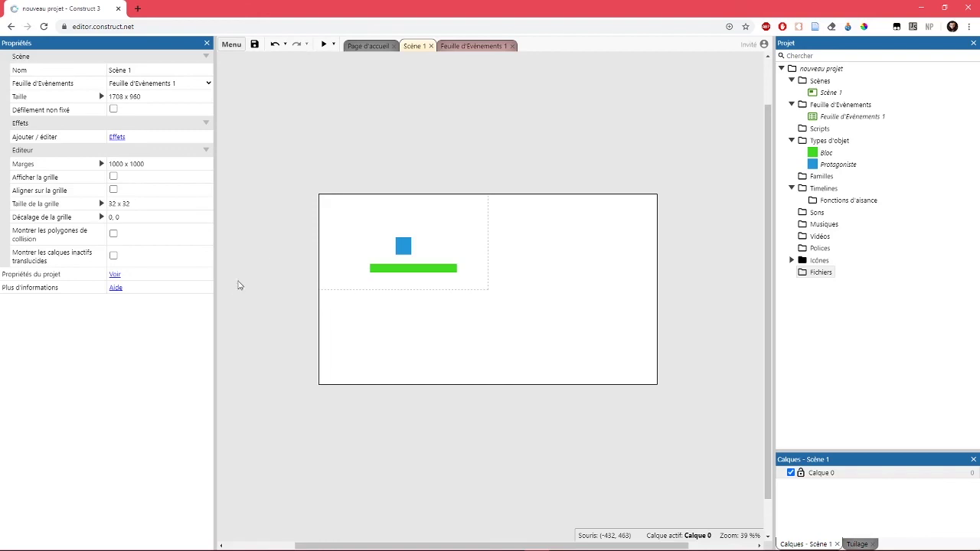
Preview the scene, move Protagoniste up, down, left and right to test the directional movement, and close the preview.
click(324, 44)
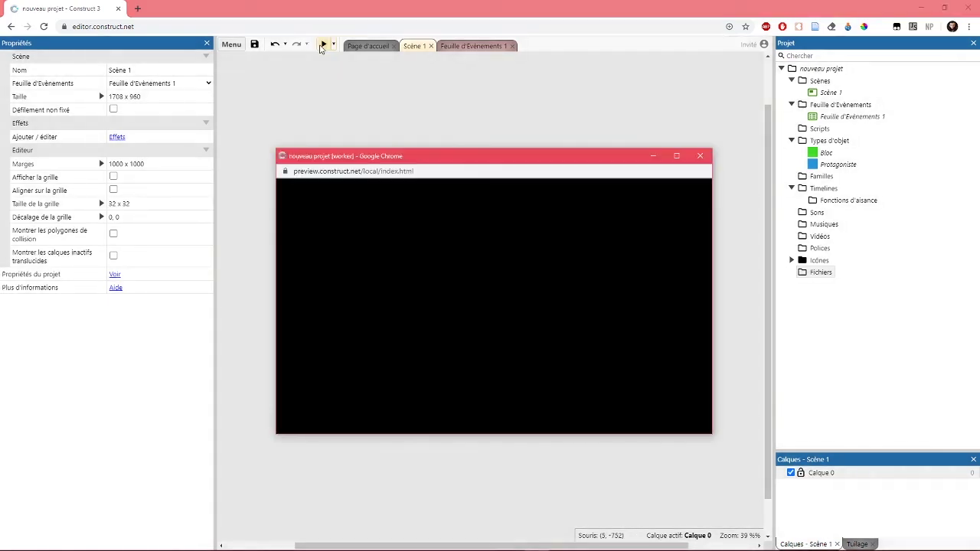
key(Up)
key(Left)
key(Down)
key(Right)
key(Up)
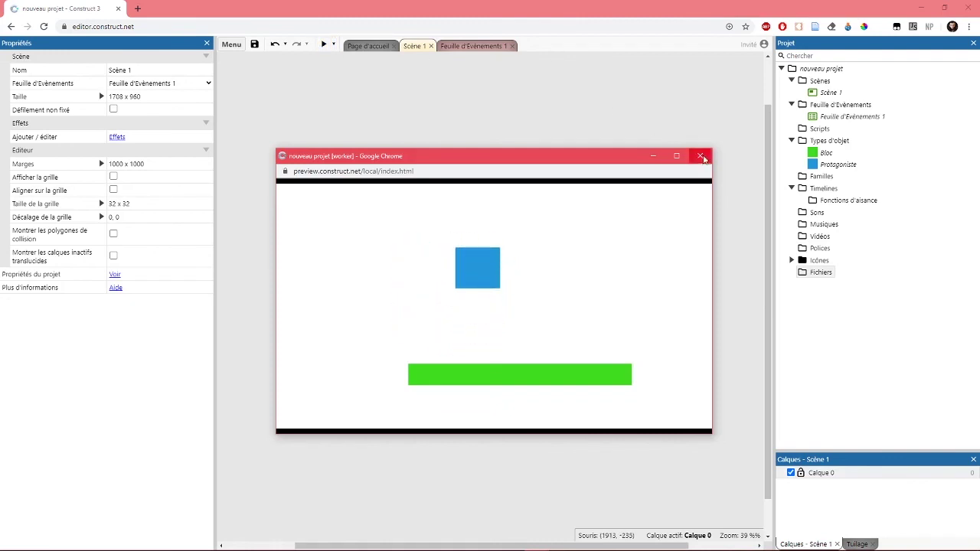
click(700, 156)
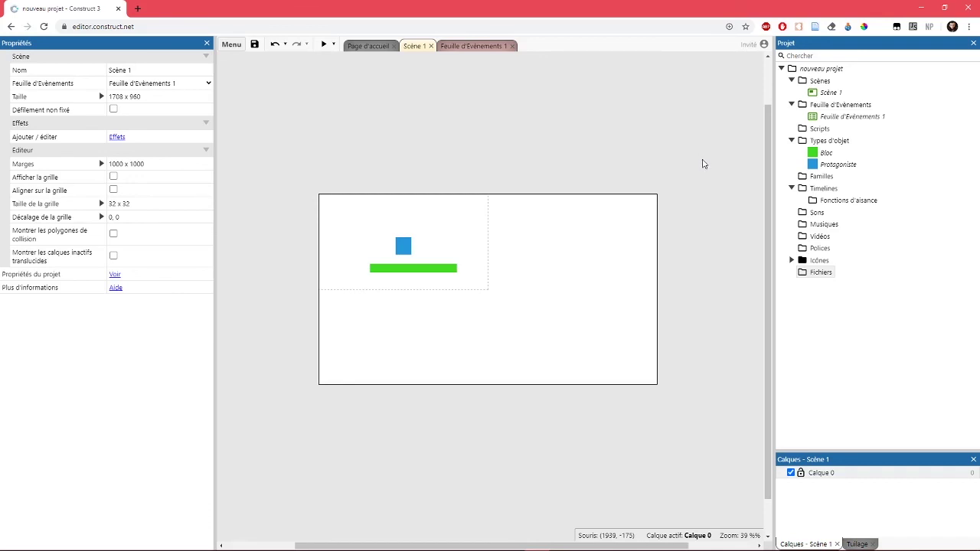
Replace Protagoniste's 8Directions behaviour with the Glisser déposer behaviour.
click(404, 249)
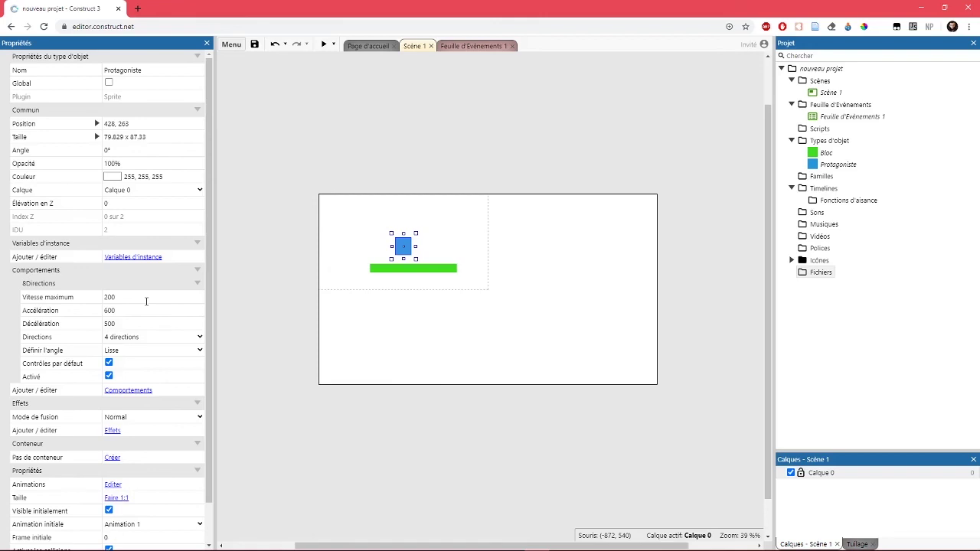
click(568, 250)
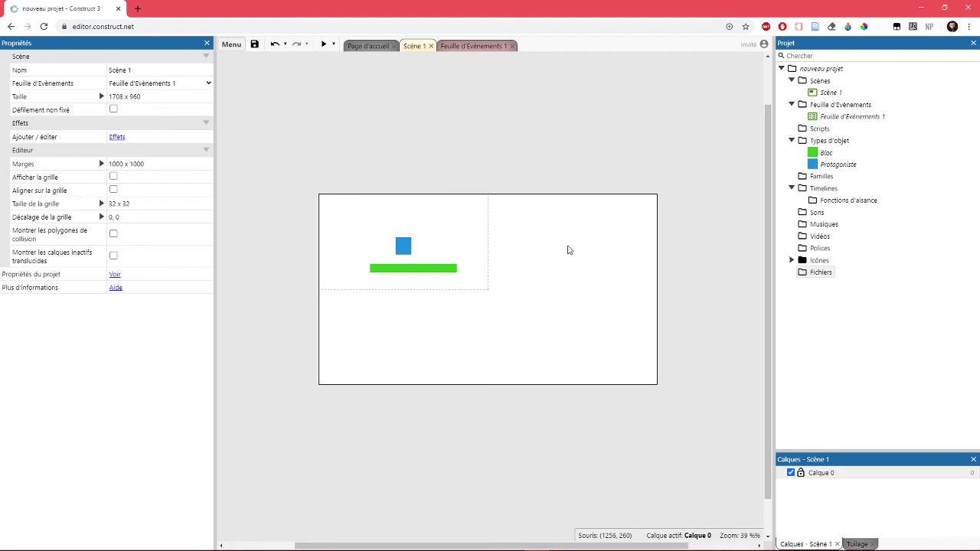
click(402, 245)
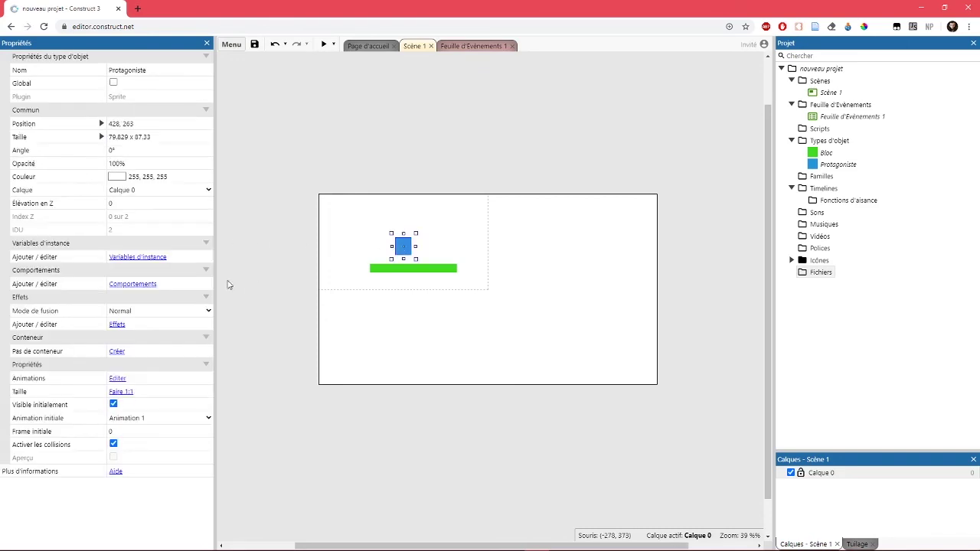
click(136, 285)
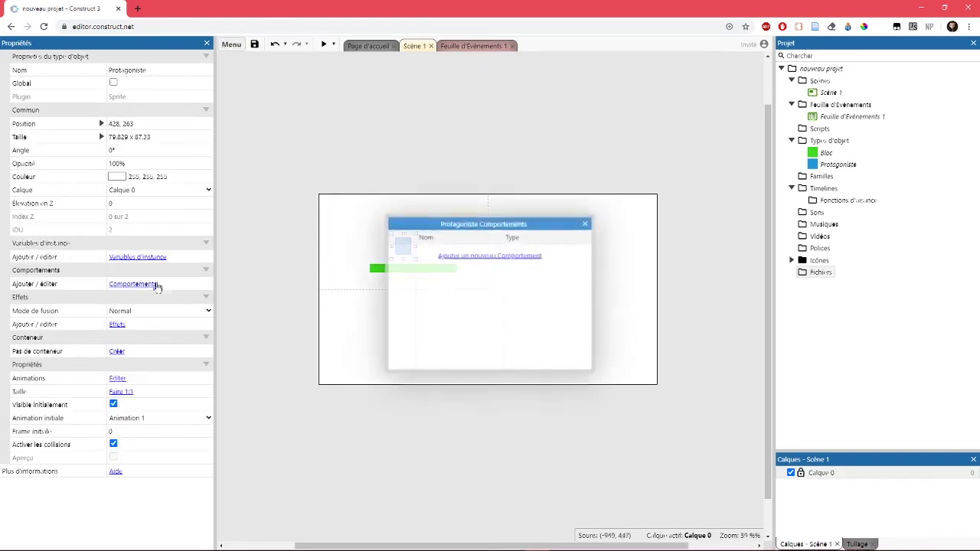
click(481, 256)
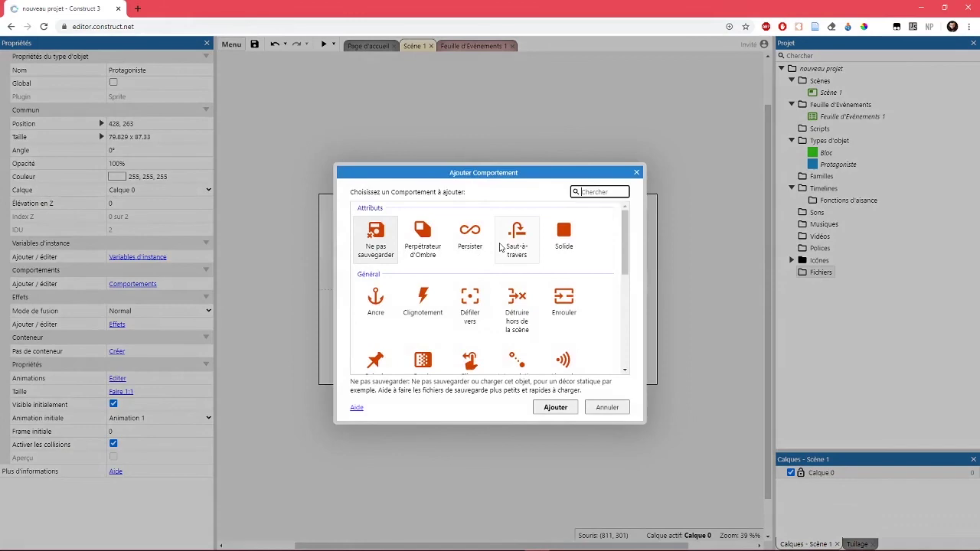
text(gli)
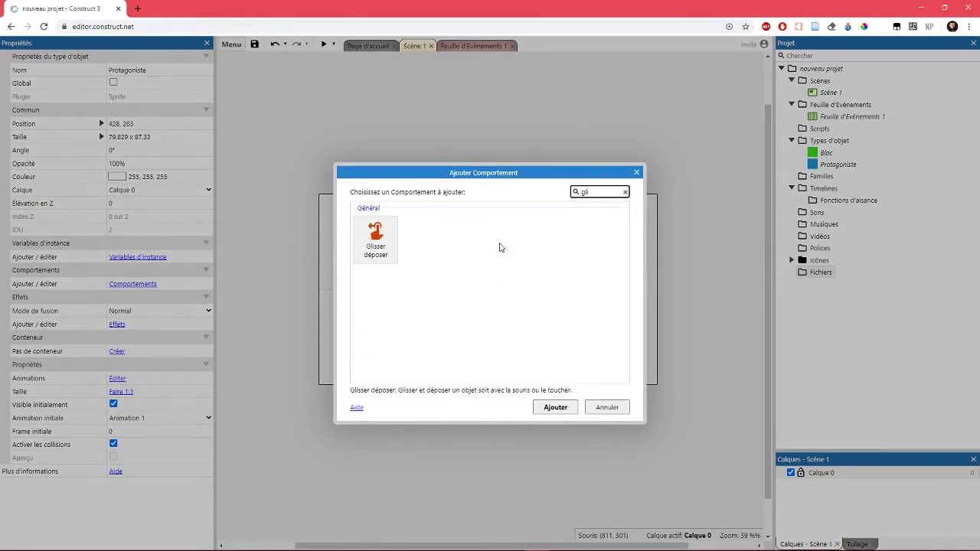
click(375, 238)
click(550, 408)
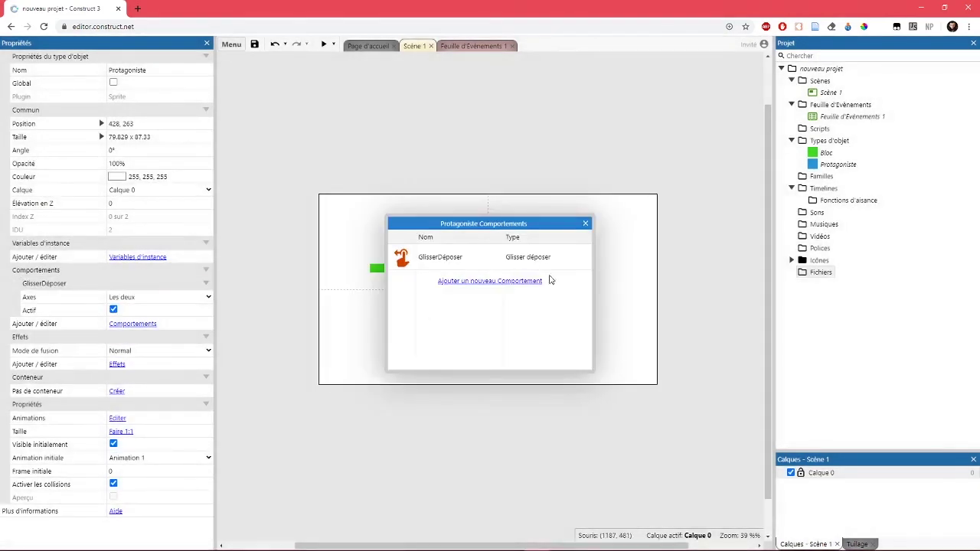
click(585, 223)
Preview the scene, pull Protagoniste around with the pointer to test Glisser déposer, and close the preview.
click(324, 44)
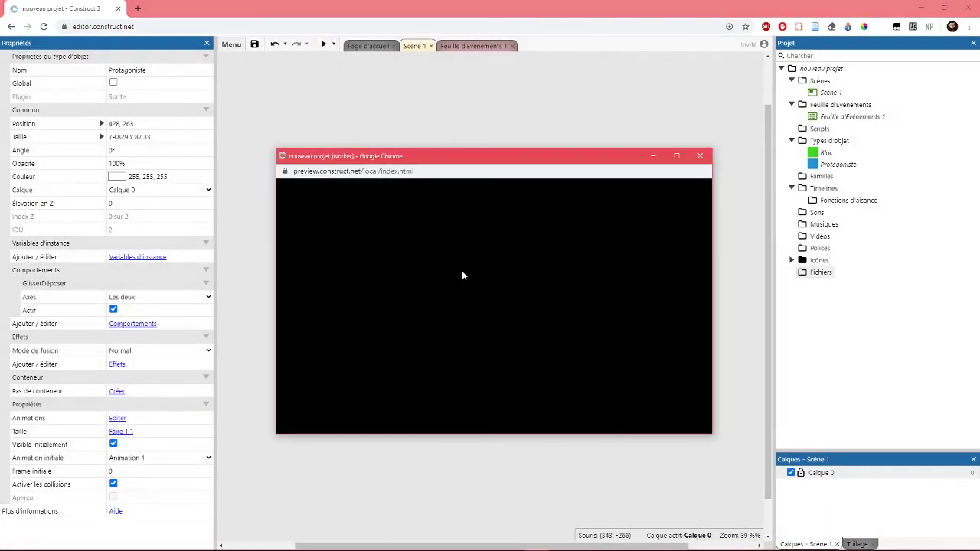
drag(490, 312, 385, 289)
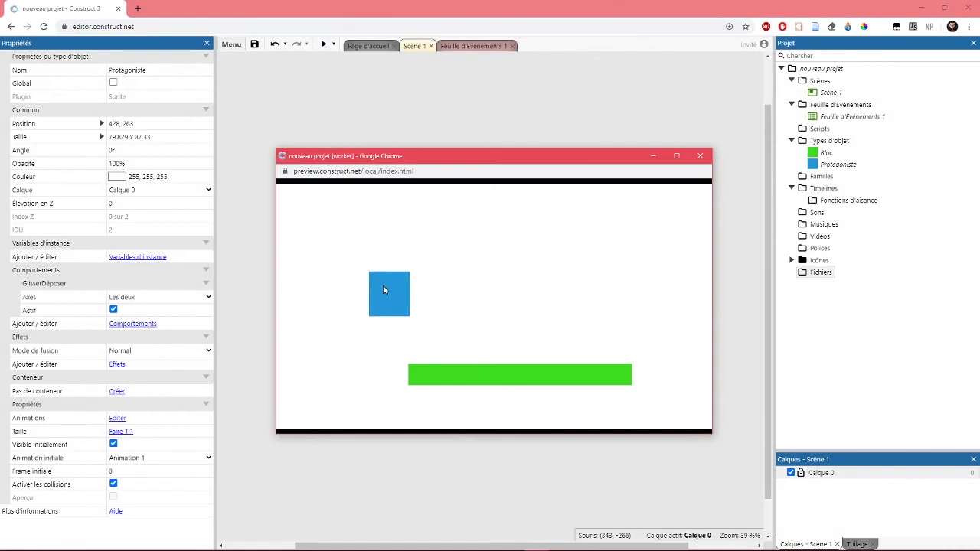
drag(613, 312, 425, 281)
click(701, 158)
click(576, 284)
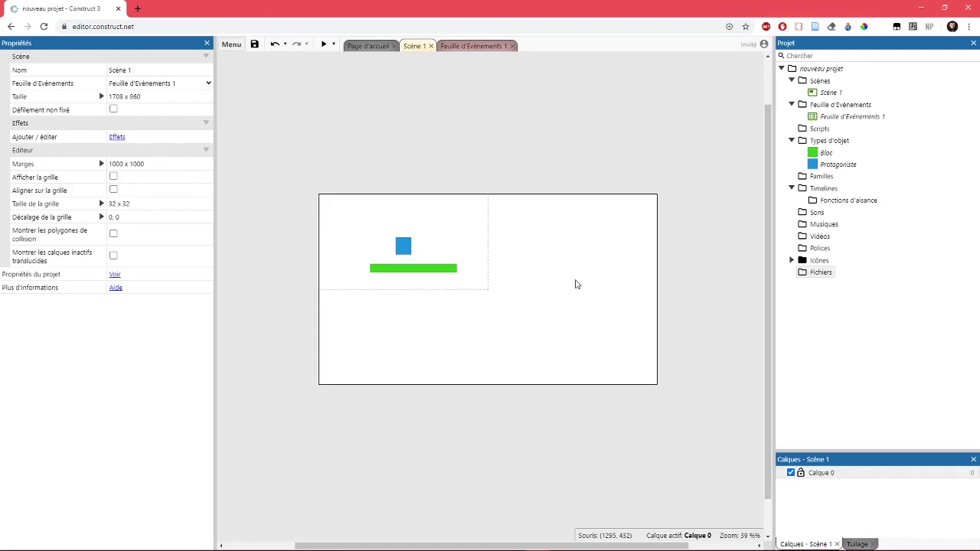
Open Protagoniste's animation editor and view the properties of frame 0 and of Animation 1.
double_click(404, 246)
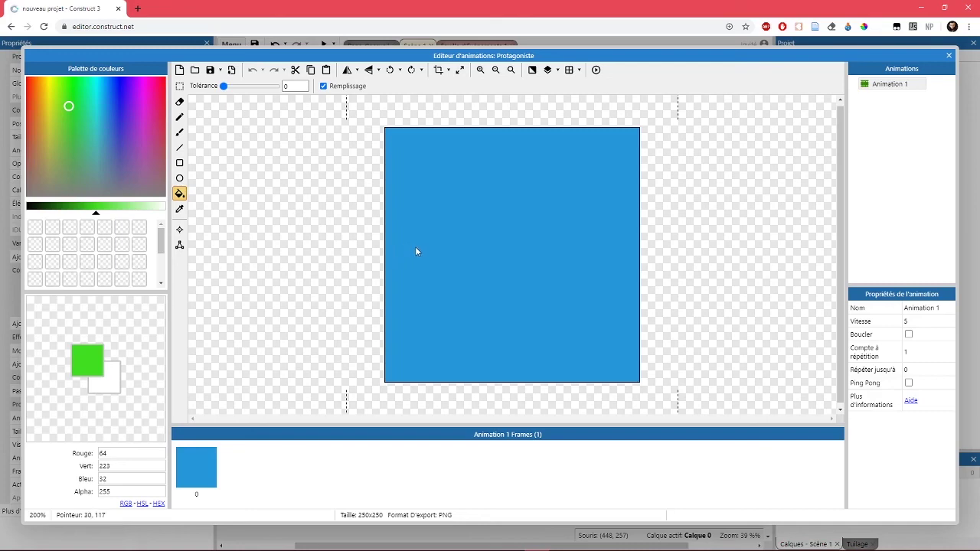
click(207, 462)
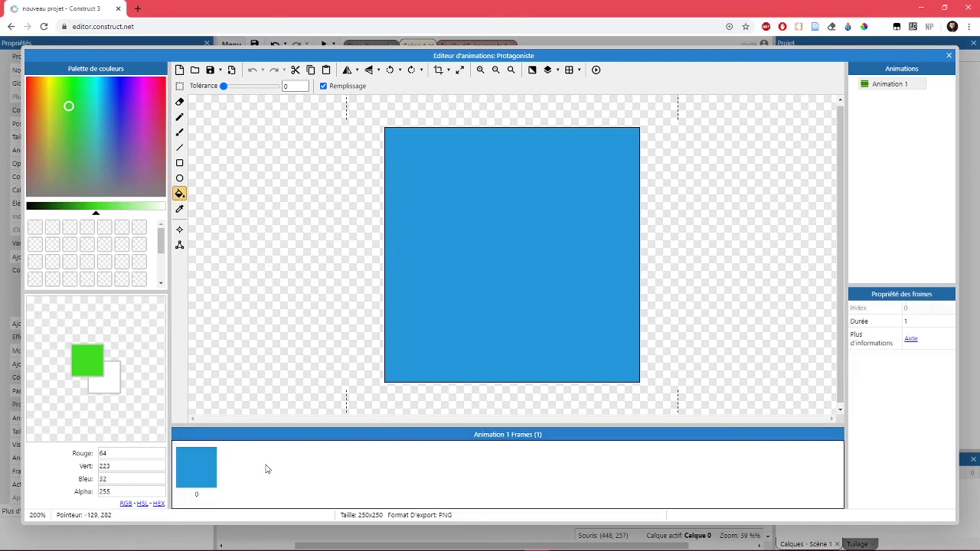
click(890, 86)
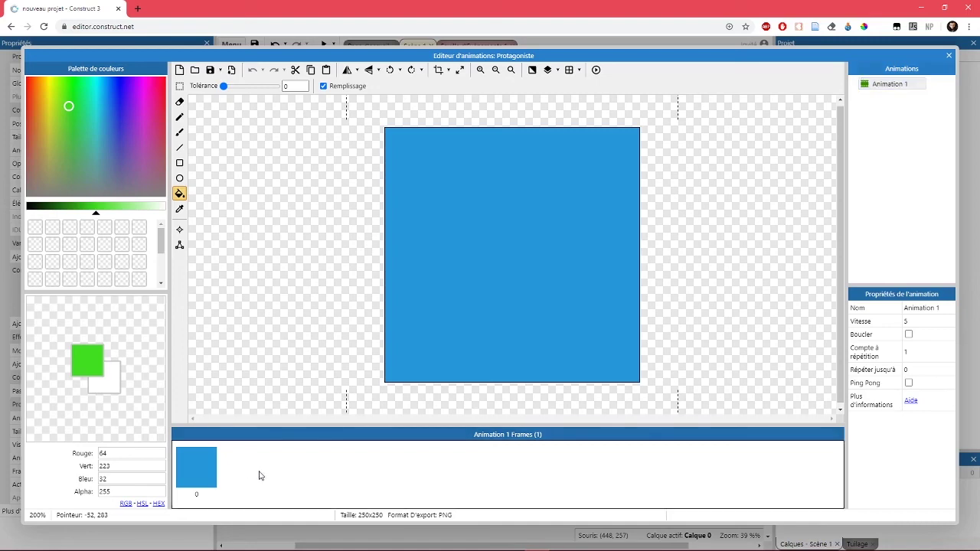
Import sprite_0.png, sprite_1.png and sprite_2.png from the Protagoniste folder as frames of Animation 1, and delete the plain blue frame 0.
right_click(258, 472)
mouse_move(307, 443)
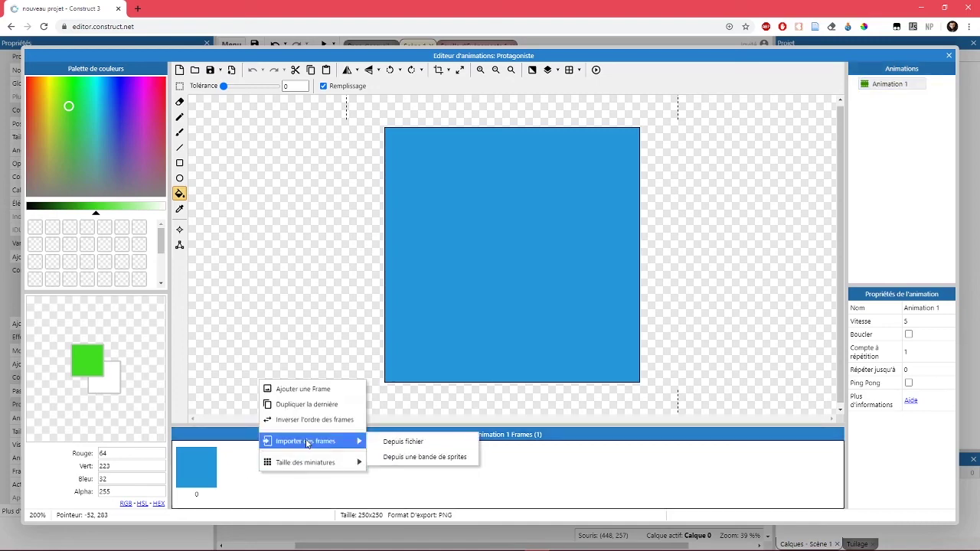
click(415, 449)
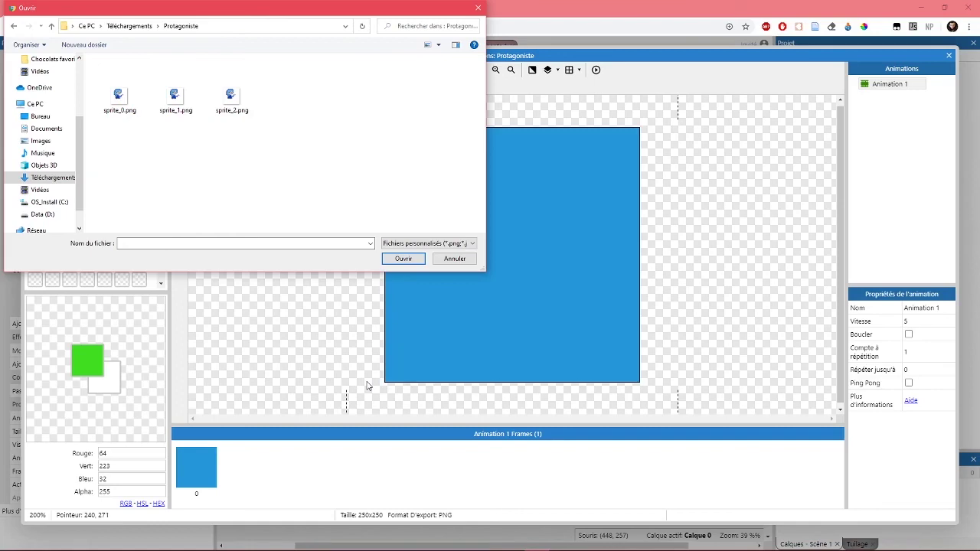
drag(264, 146, 98, 83)
click(395, 258)
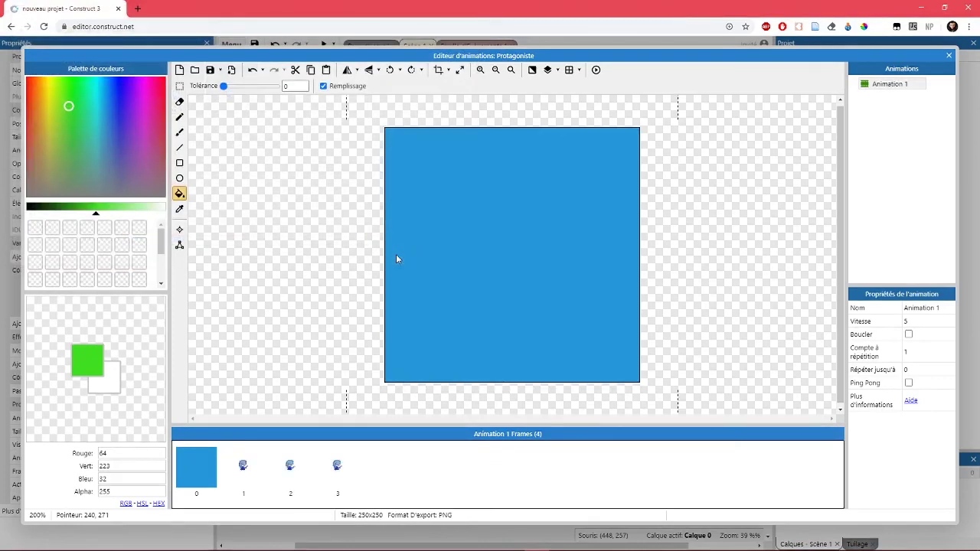
click(212, 457)
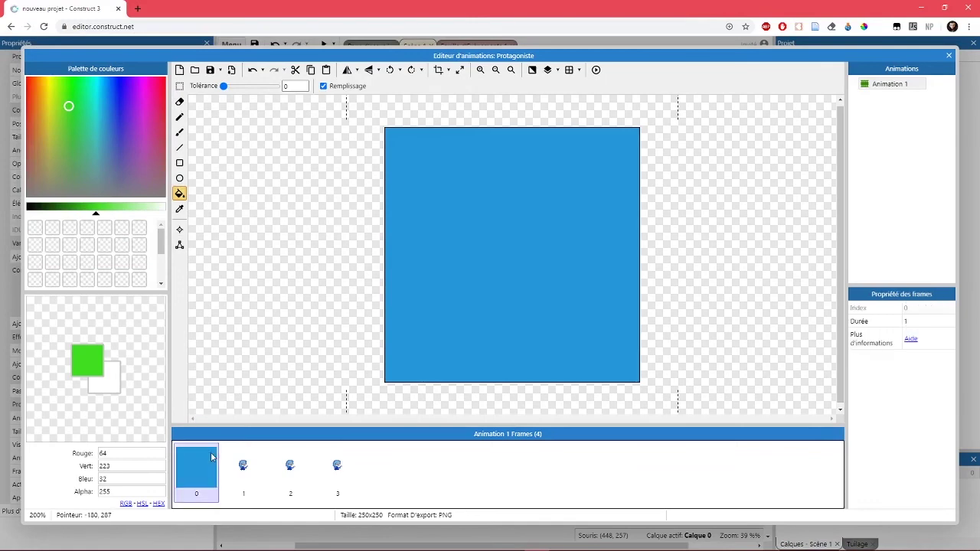
key(Delete)
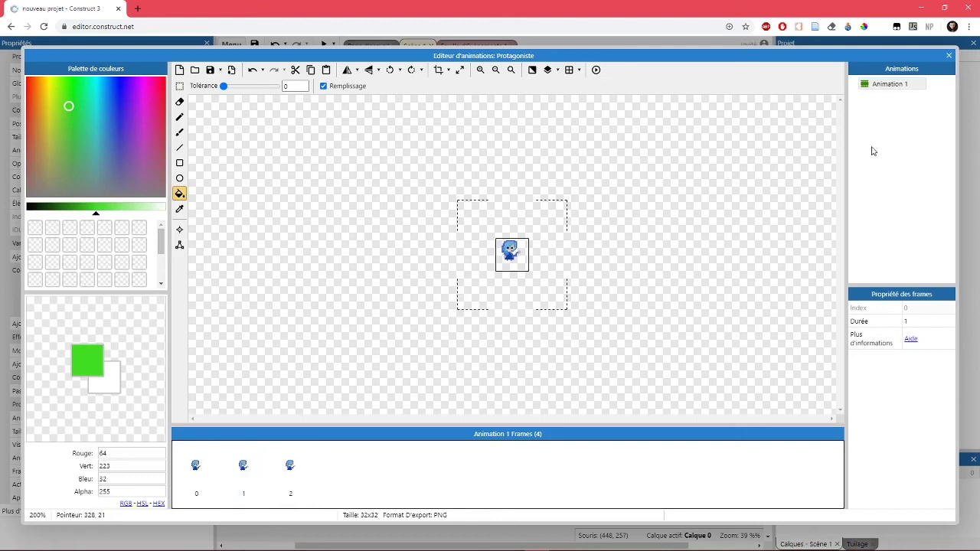
Rename Animation 1 as Idle.
click(882, 84)
right_click(880, 89)
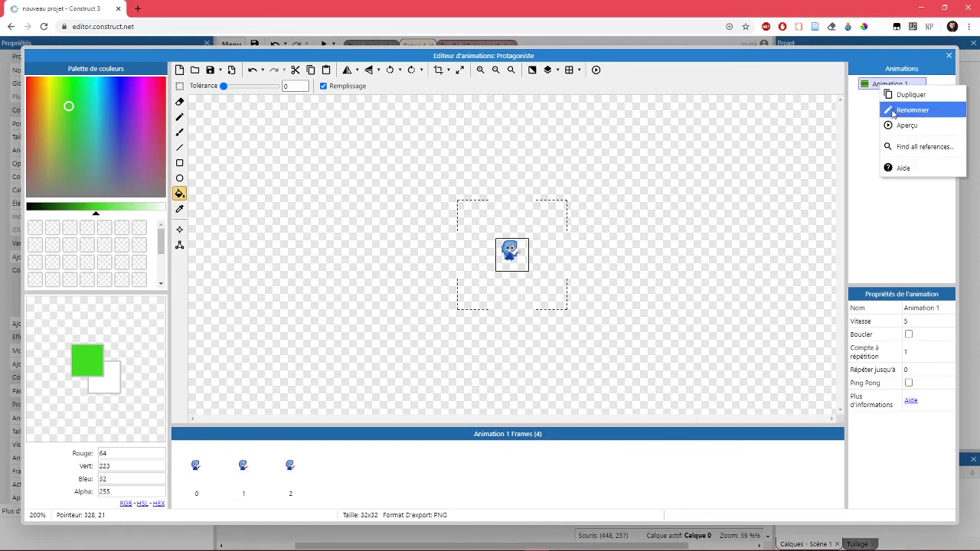
click(893, 111)
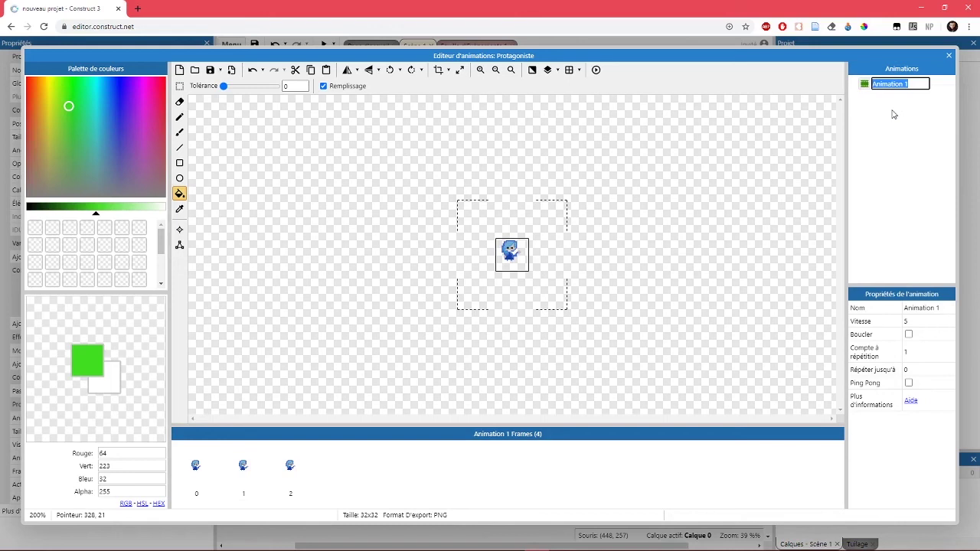
text(Idle)
key(Return)
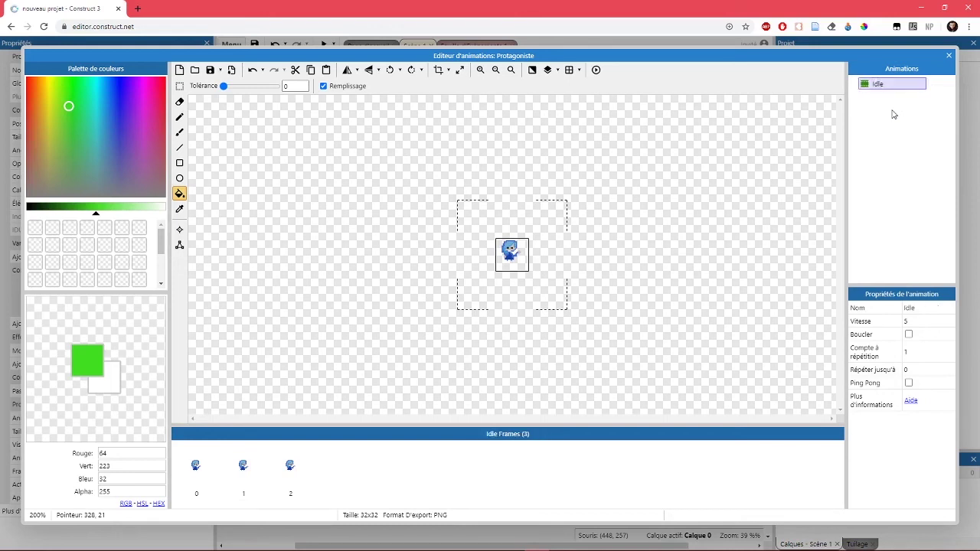
Set the Idle animation's speed (Vitesse) to 4 with looping left off, and close the animation editor.
click(904, 322)
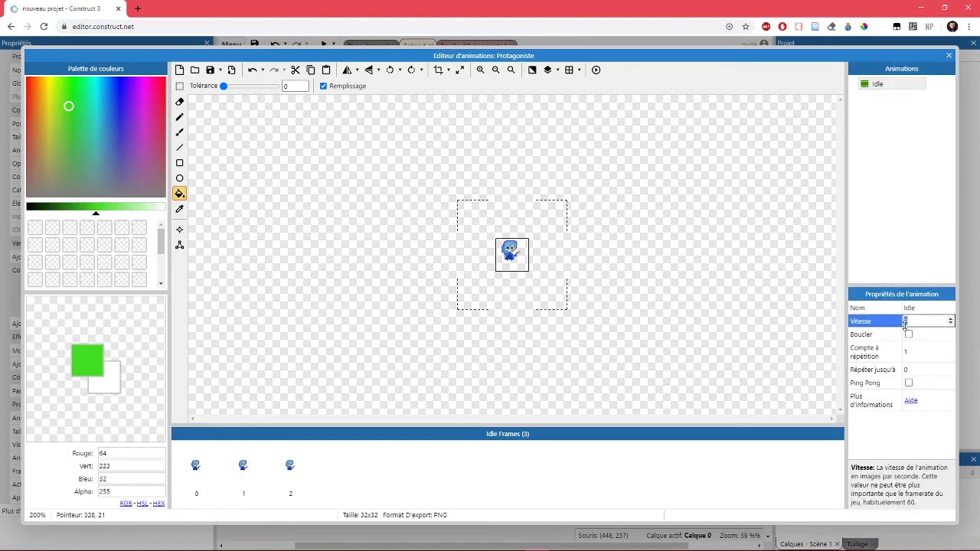
text(4)
click(908, 335)
click(908, 335)
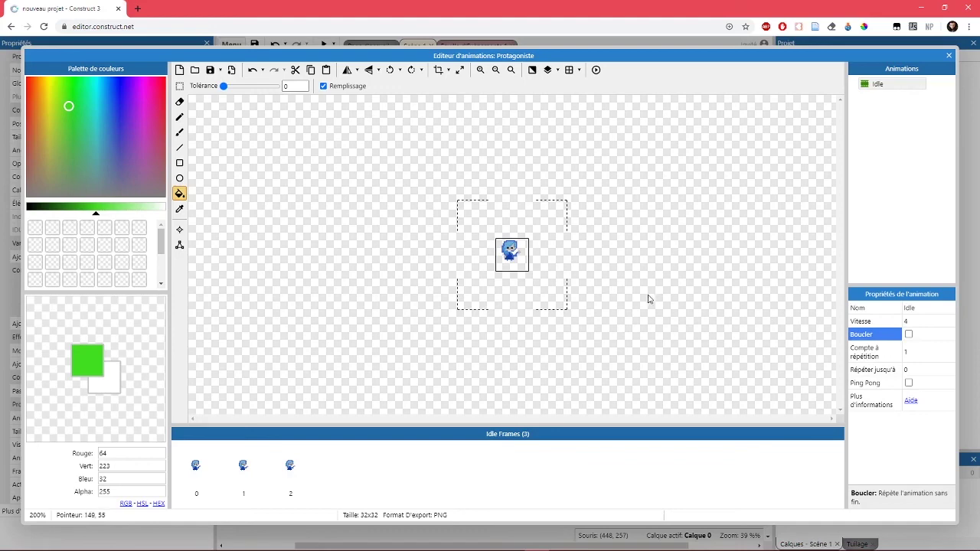
click(948, 55)
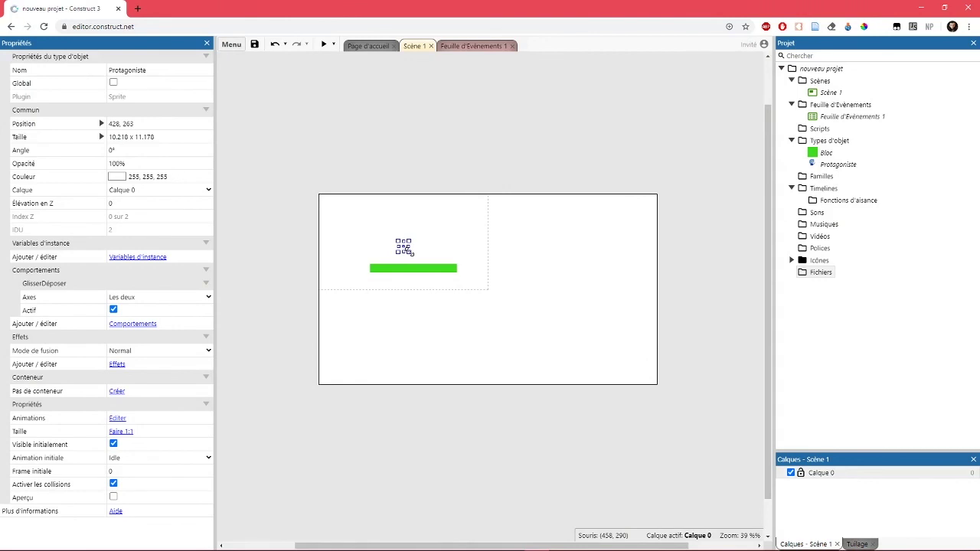
Enlarge Protagoniste in the scene to about 155 x 150 and preview its Idle animation without looping.
mouse_move(408, 250)
mouse_down()
mouse_move(438, 281)
mouse_move(418, 247)
mouse_up()
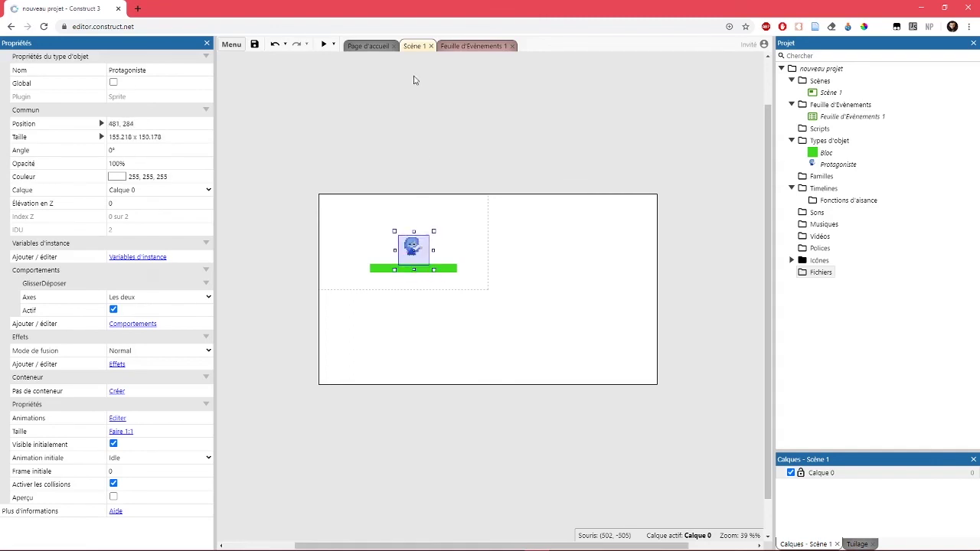
click(324, 45)
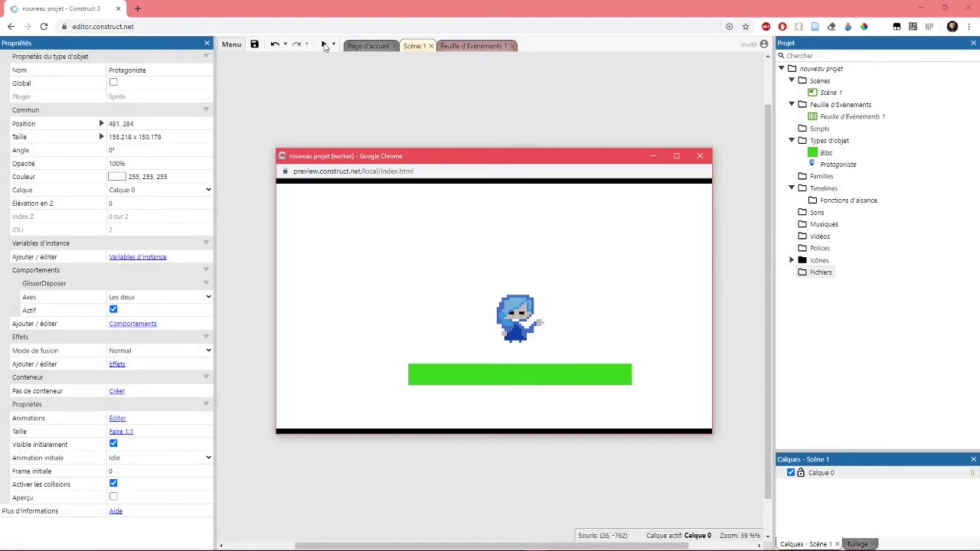
click(702, 157)
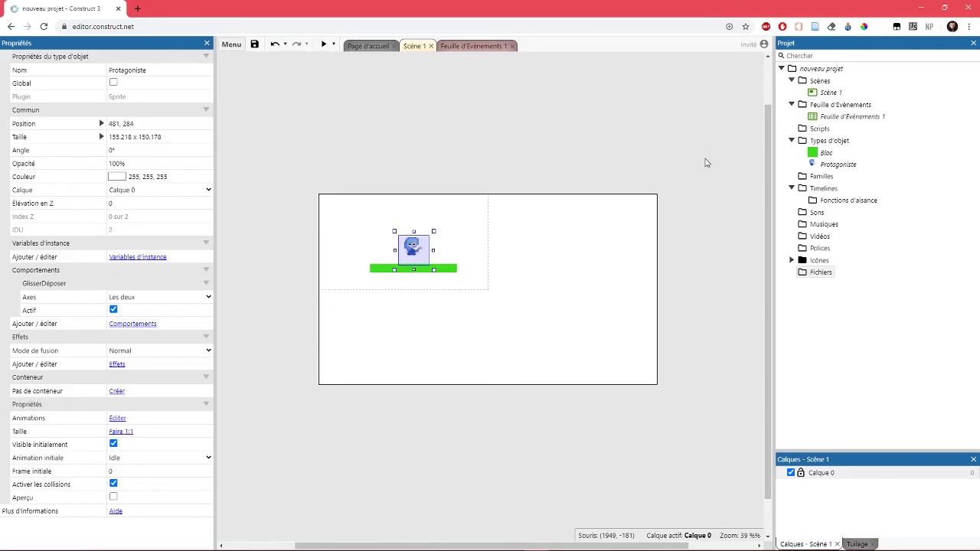
Enable looping (Boucler) for Protagoniste's Idle animation and preview the scene to check it.
double_click(418, 251)
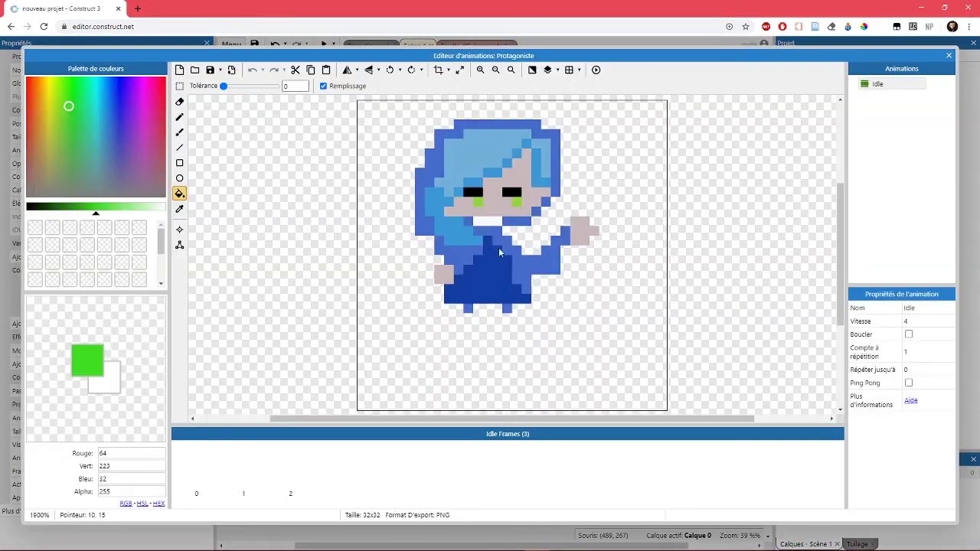
click(908, 334)
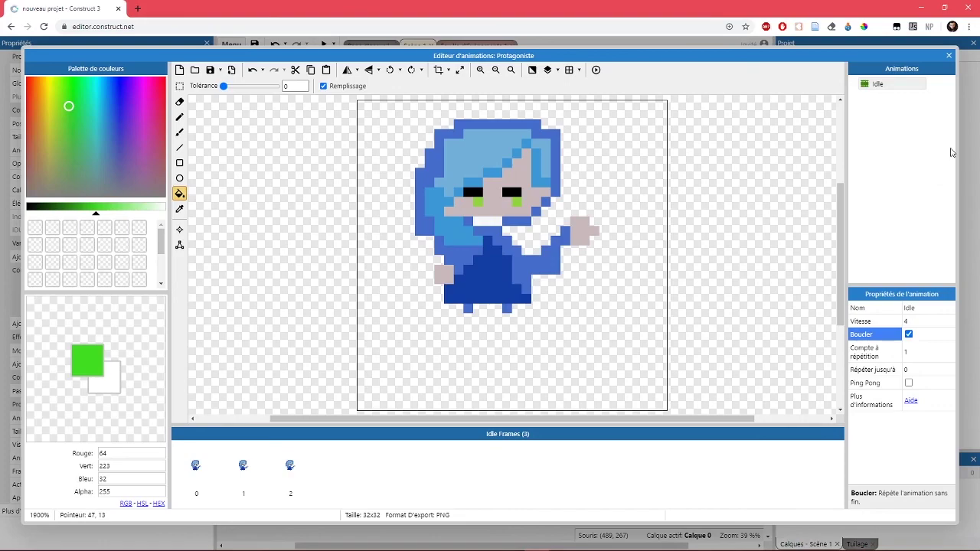
click(949, 54)
click(324, 44)
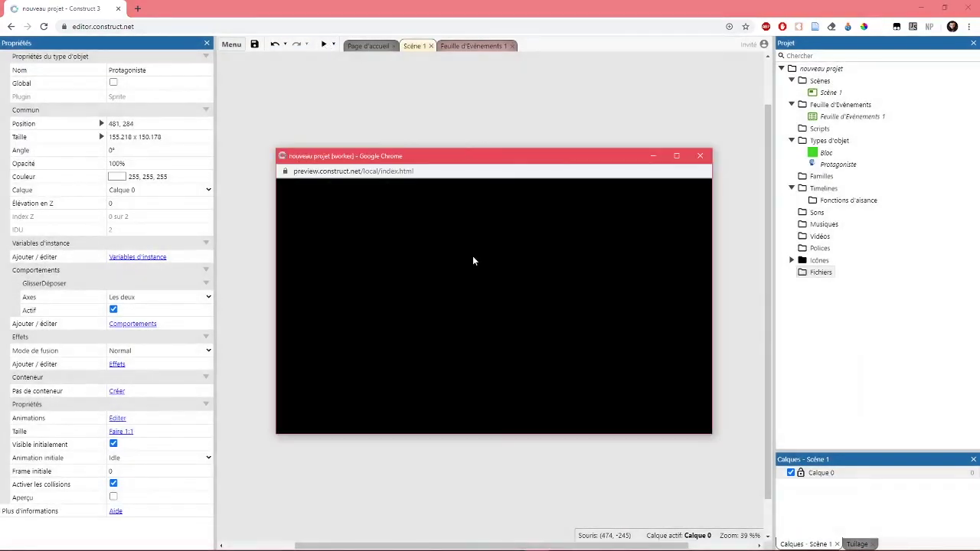
click(699, 157)
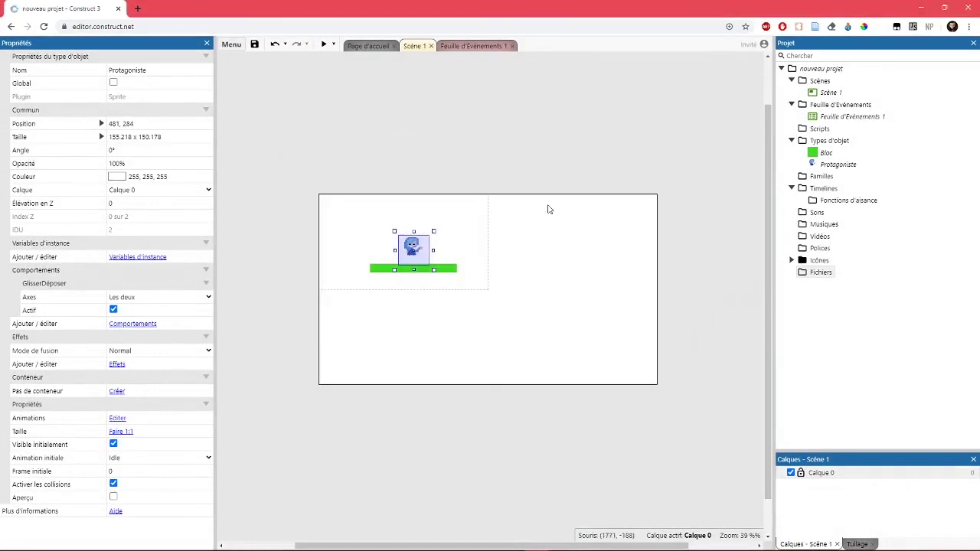
Add a second animation to Protagoniste and name it marcher.
double_click(413, 252)
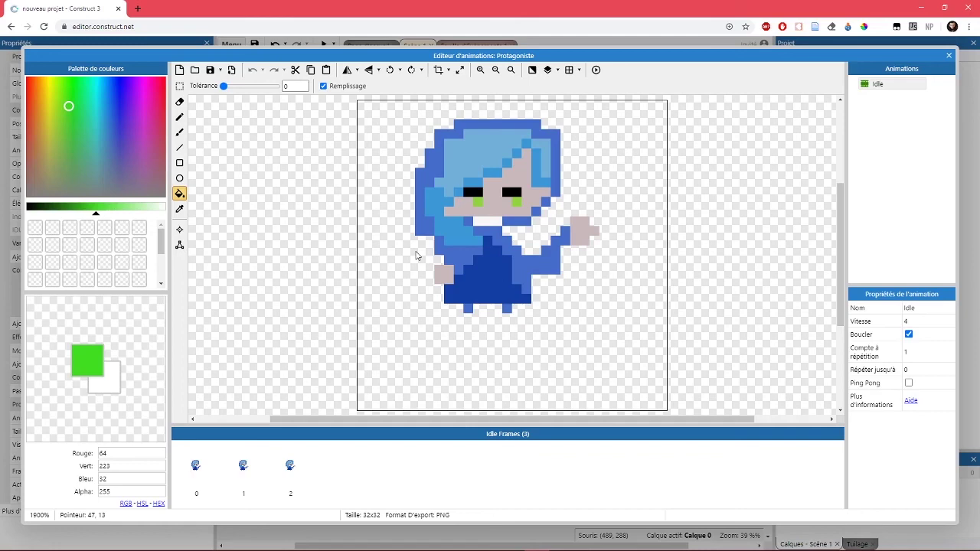
right_click(883, 101)
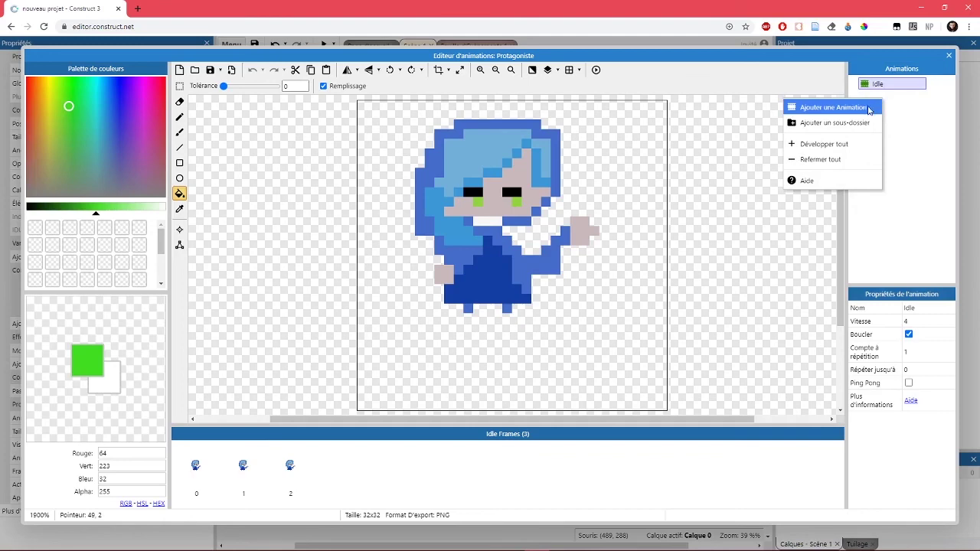
click(869, 109)
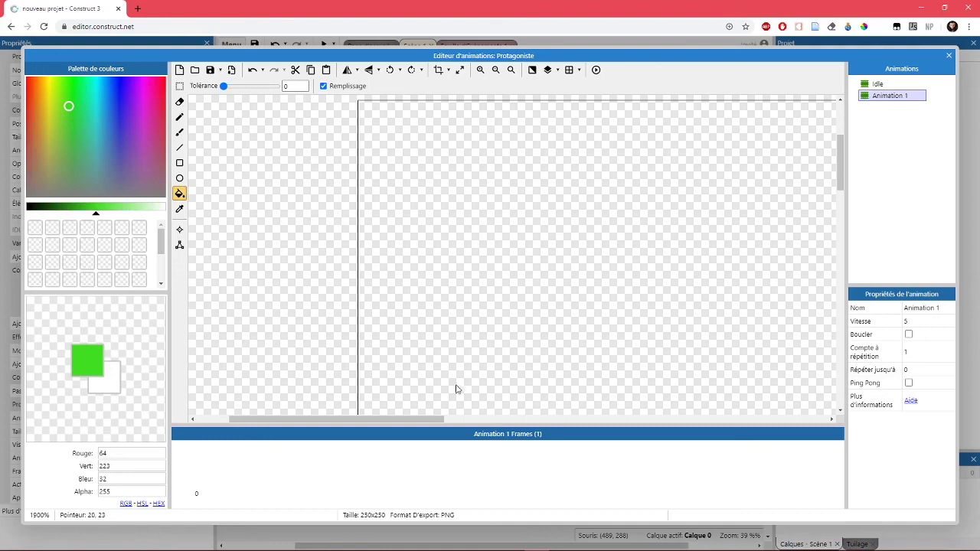
right_click(892, 102)
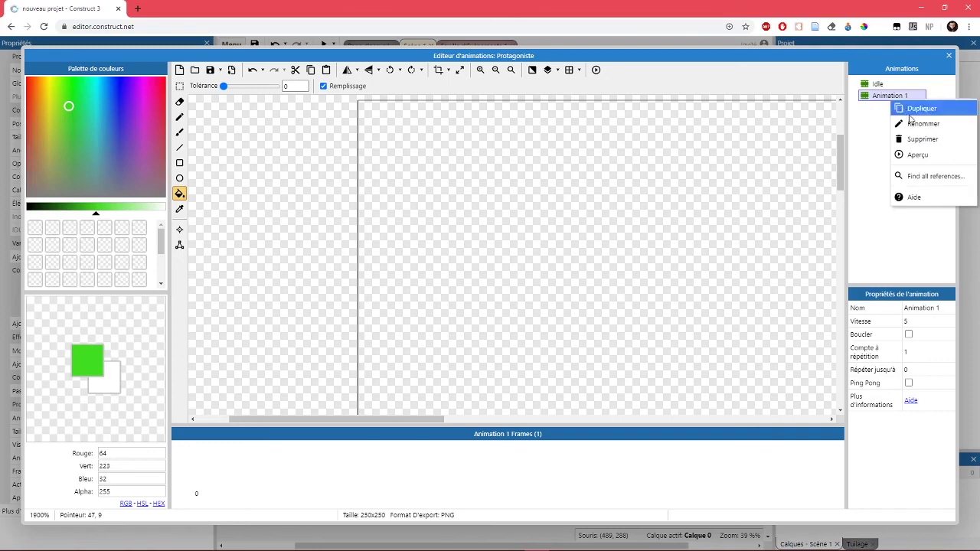
click(912, 127)
text(marcher)
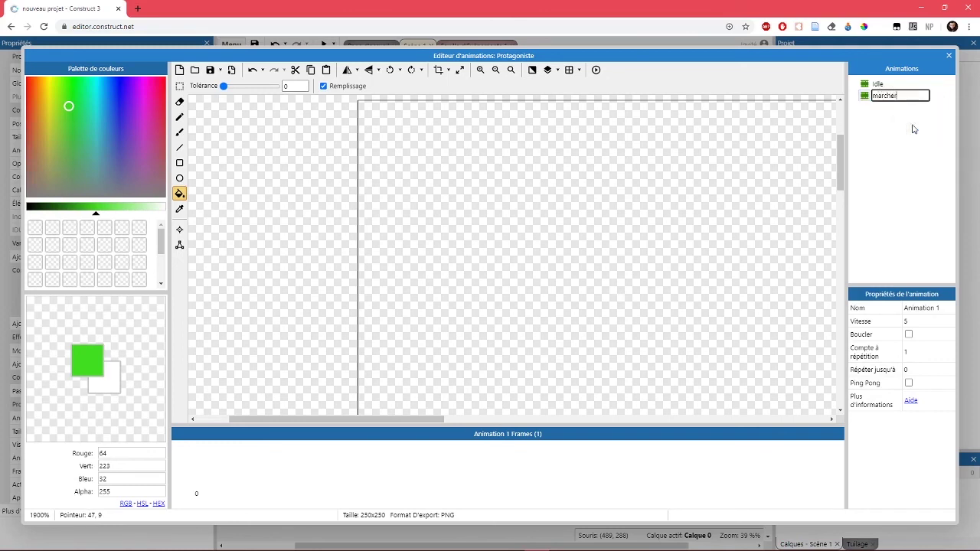
click(331, 472)
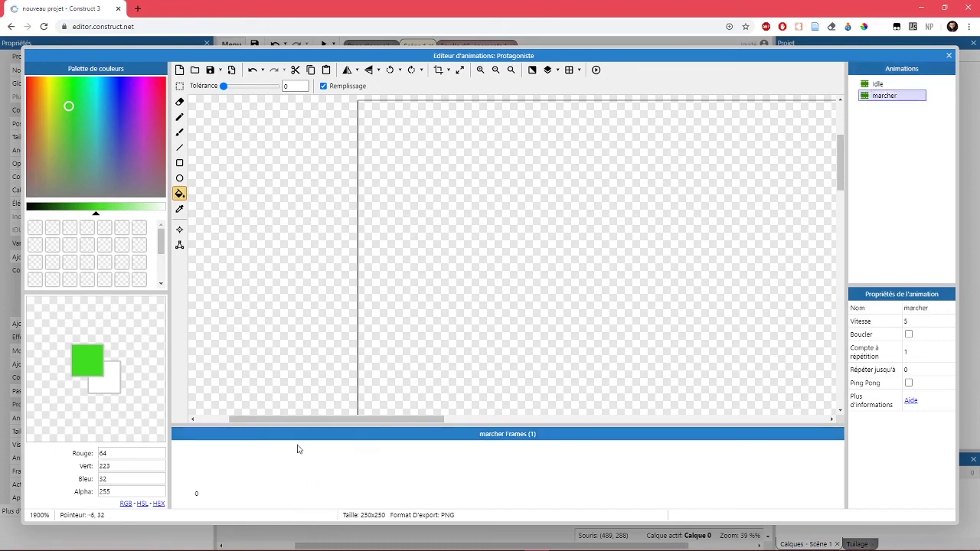
right_click(336, 475)
mouse_move(384, 450)
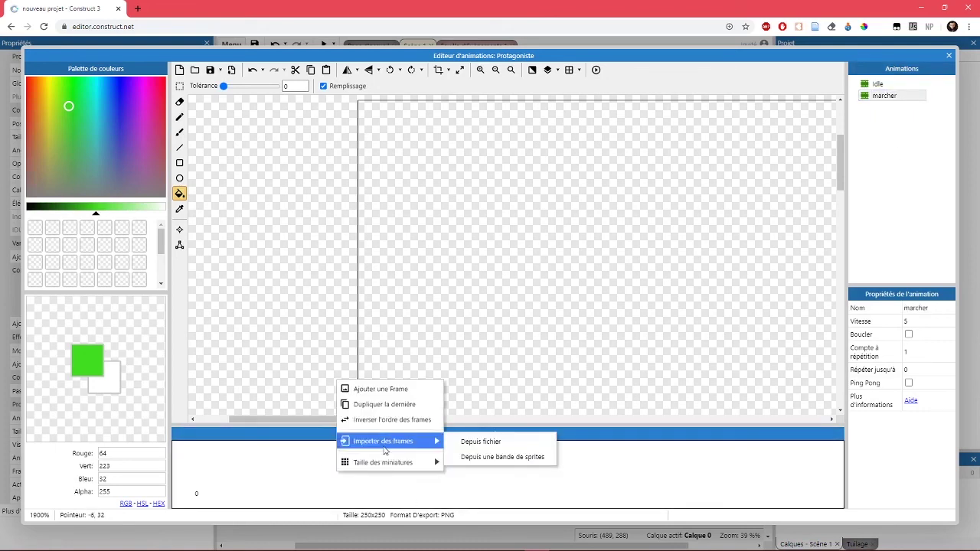
click(487, 444)
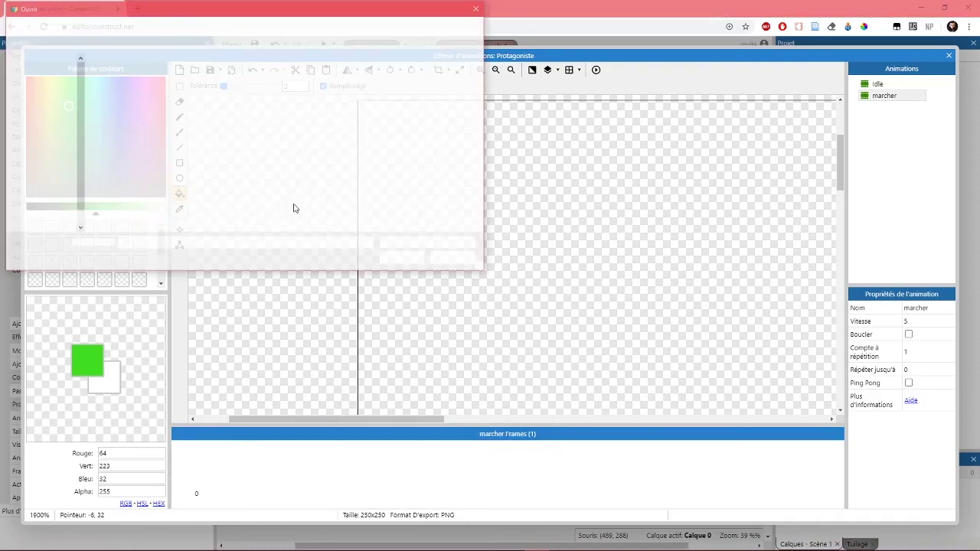
click(455, 260)
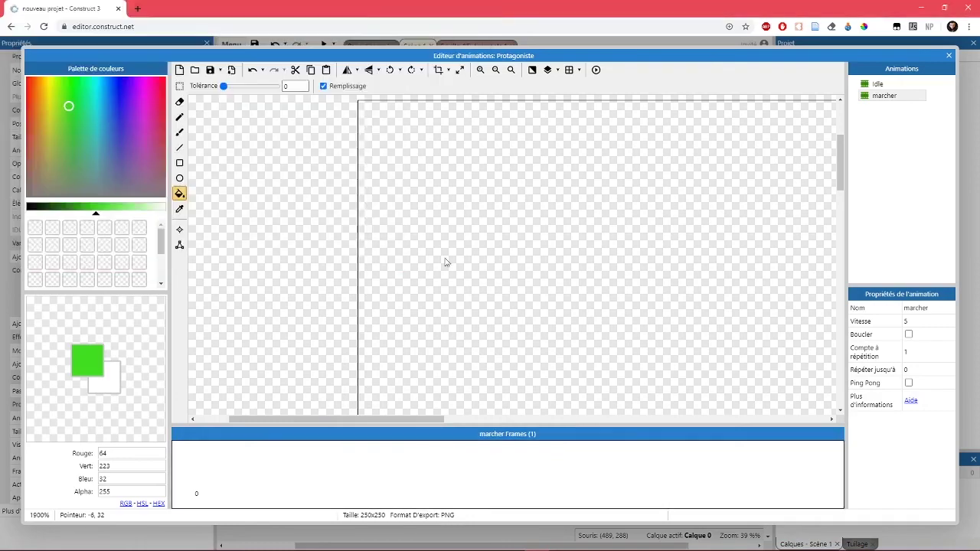
click(949, 56)
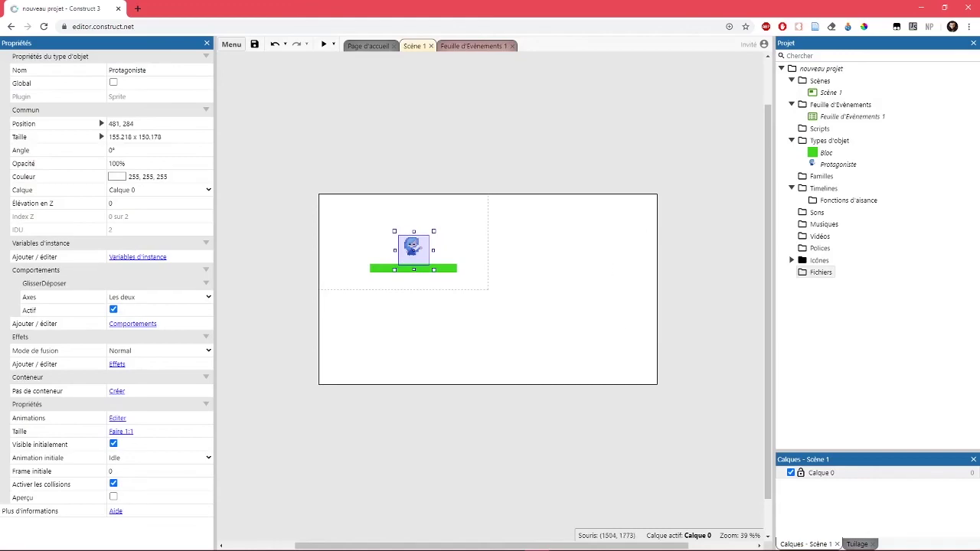
click(561, 541)
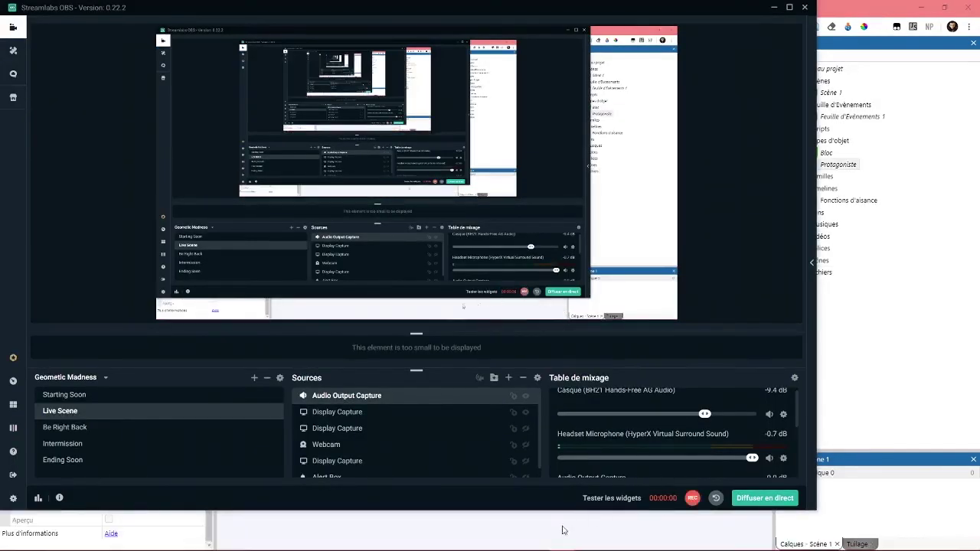
click(538, 541)
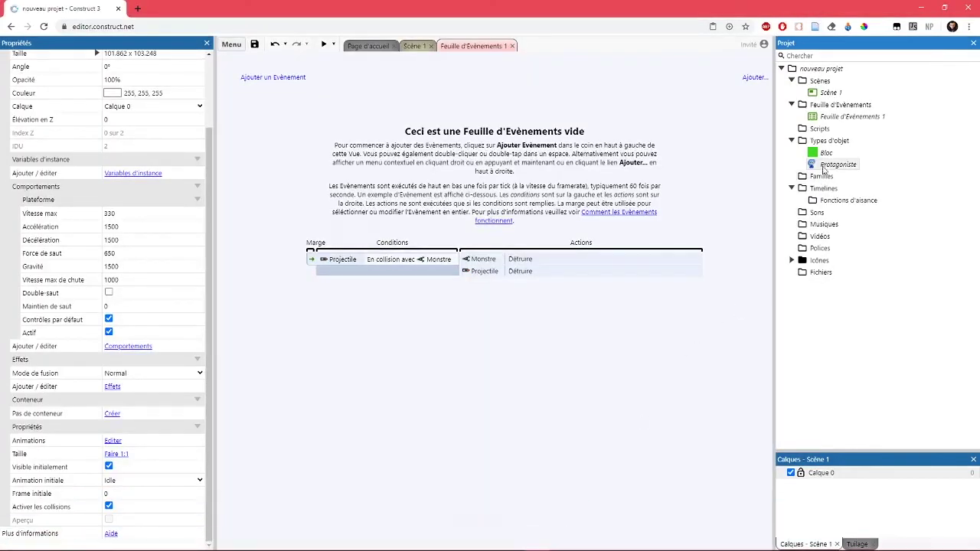
Review the frames and properties of Protagoniste's marcher and Idle animations, and return to Feuille d'Evènements 1.
double_click(825, 167)
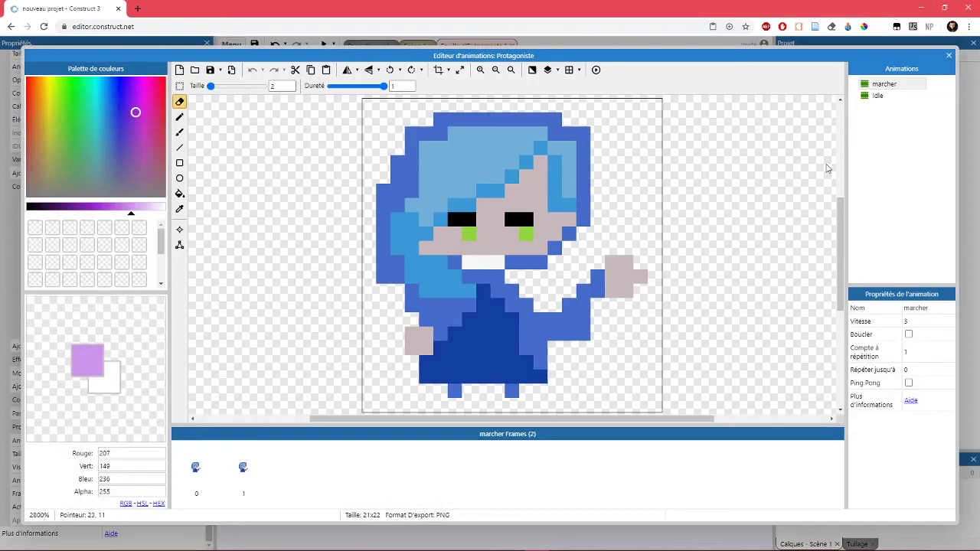
click(888, 84)
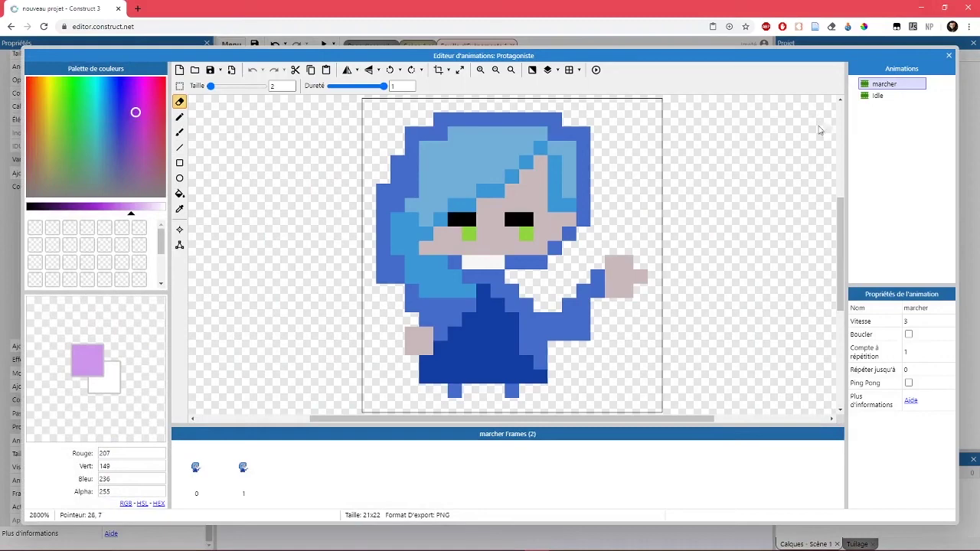
click(878, 95)
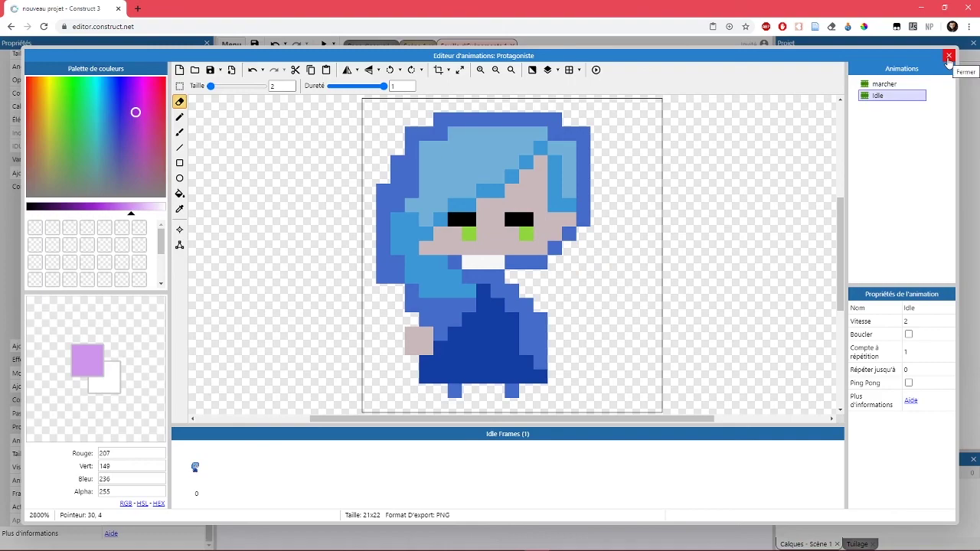
click(948, 58)
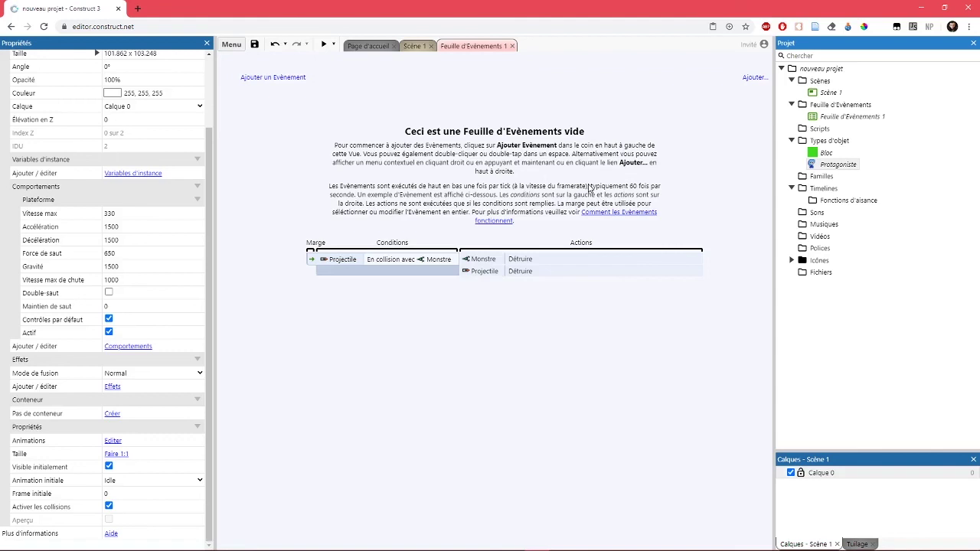
click(643, 109)
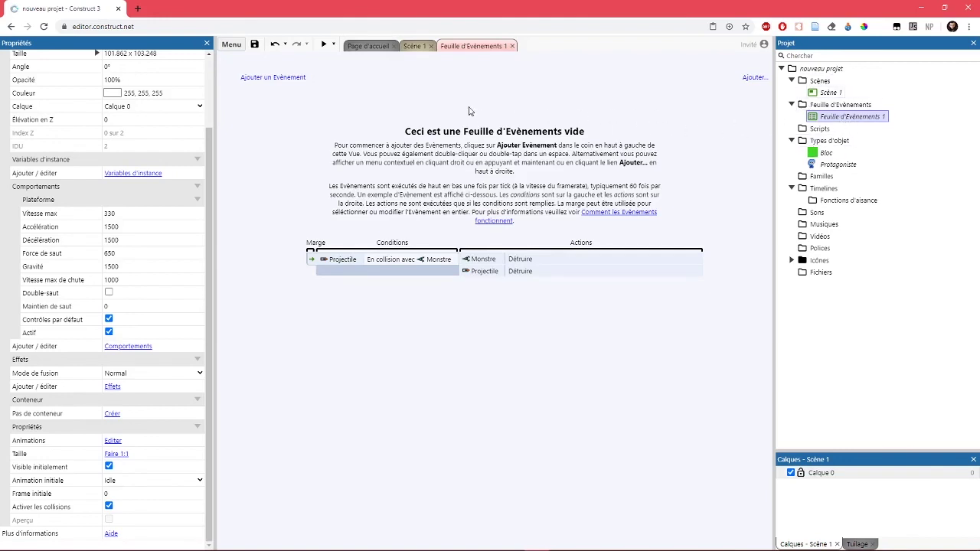
Reopen Feuille d'Evènements 1 and add an event with Protagoniste's Plateforme condition Est en mouvement.
click(512, 46)
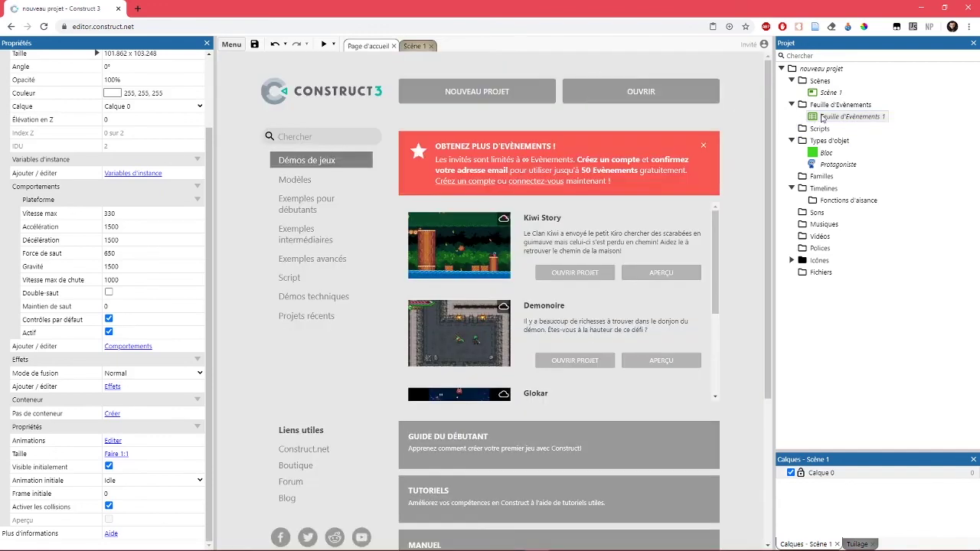
double_click(823, 117)
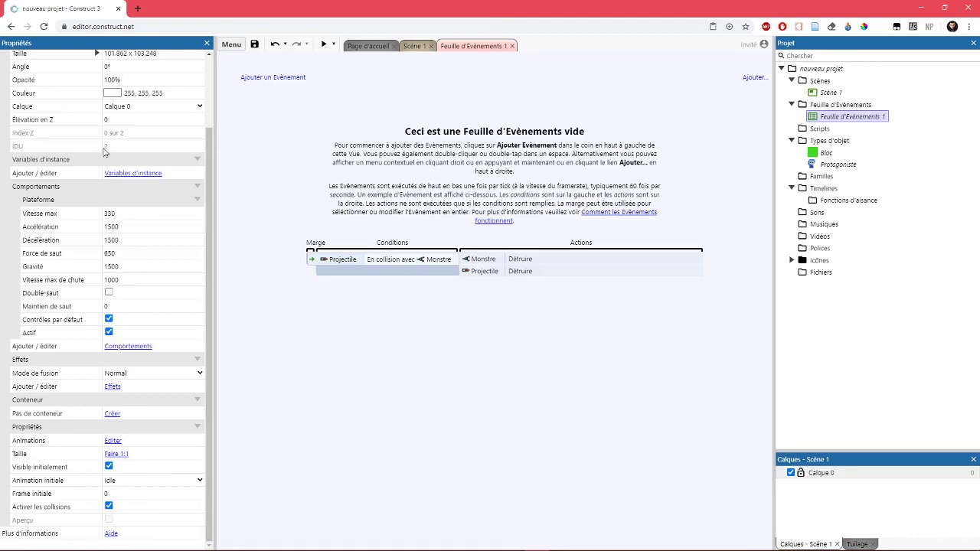
click(245, 80)
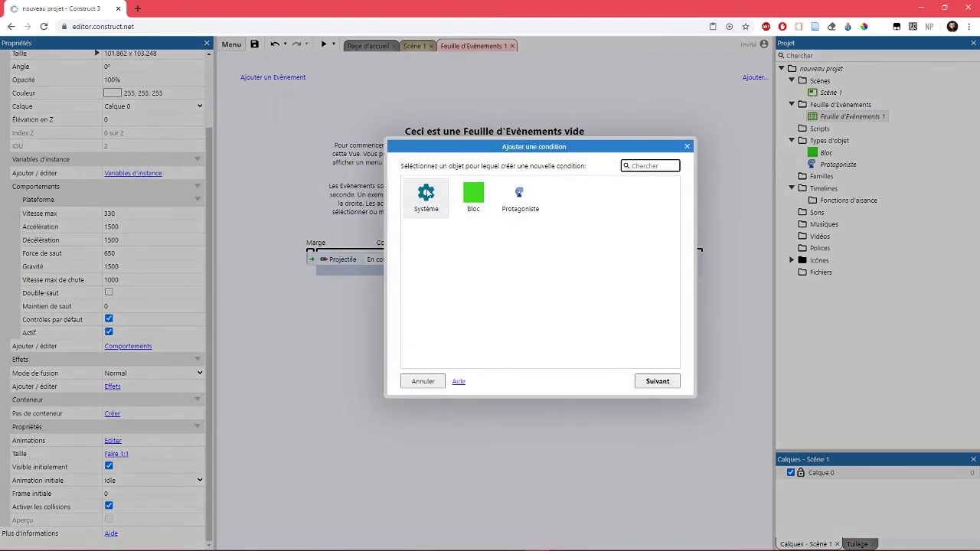
double_click(519, 213)
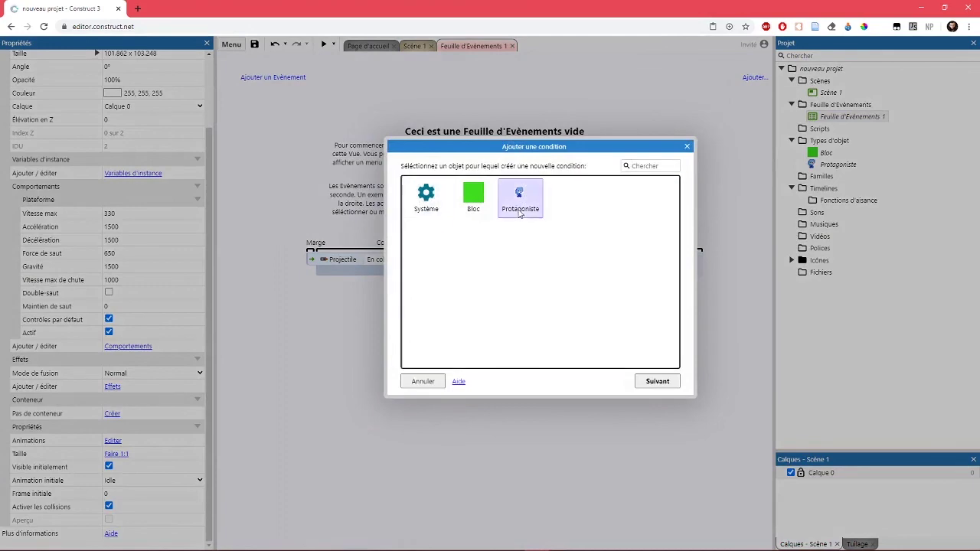
drag(677, 206, 675, 283)
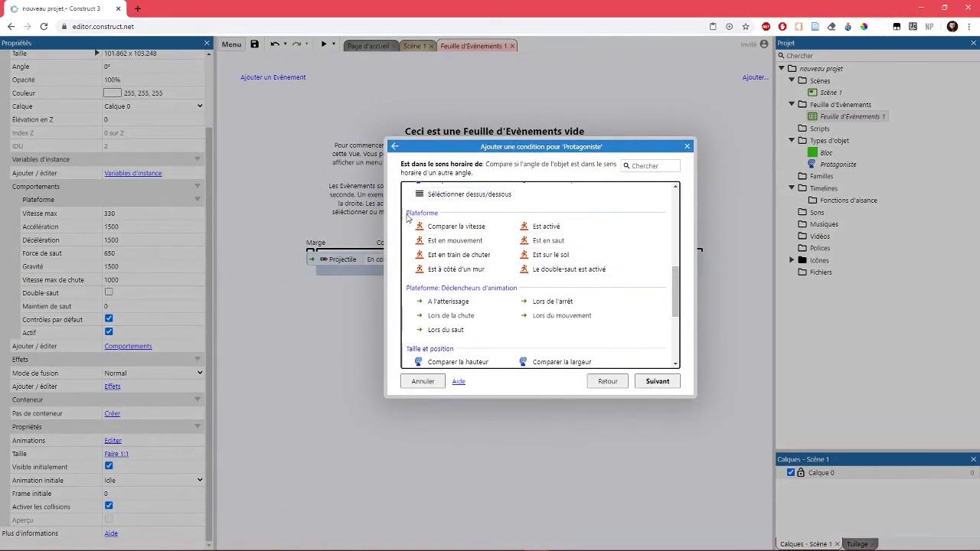
click(431, 243)
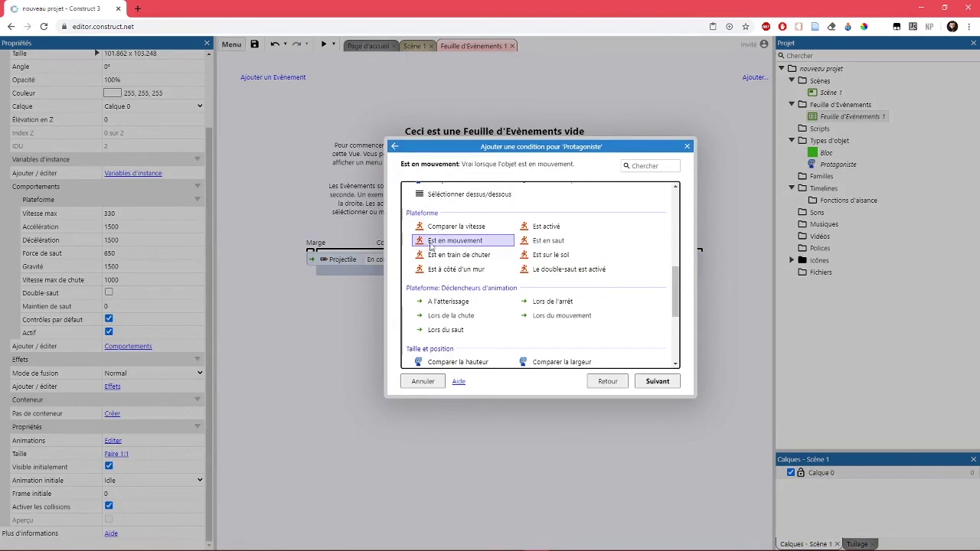
click(657, 381)
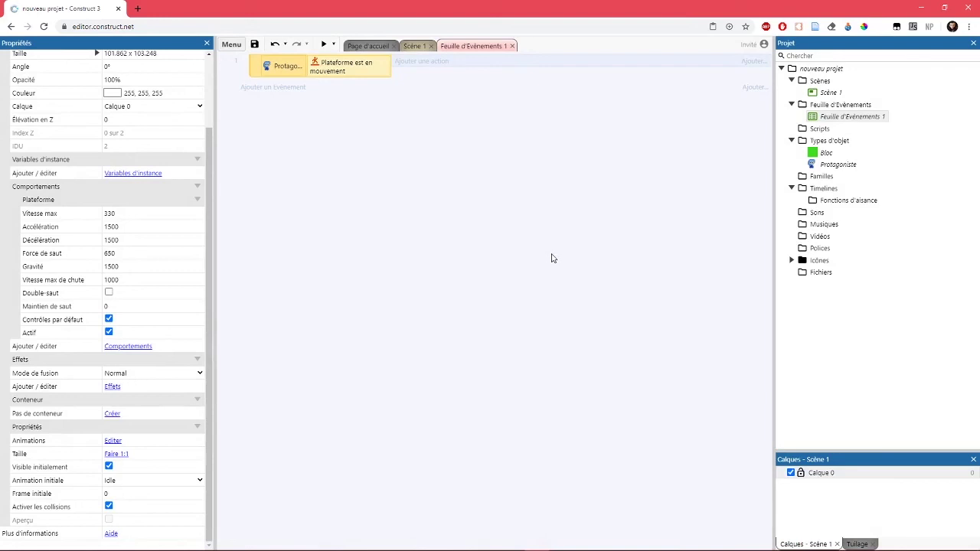
Add a Sinon event below the Protagoniste Est en mouvement event.
click(274, 72)
click(258, 72)
key(x)
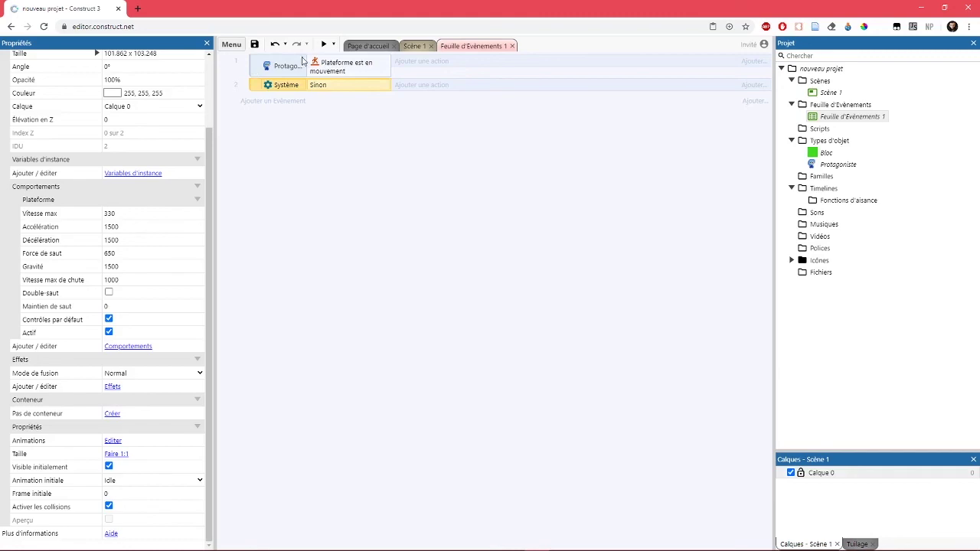
Add a Protagoniste action Définir l'animation to the movement event, playing "marcher" from le début.
click(407, 68)
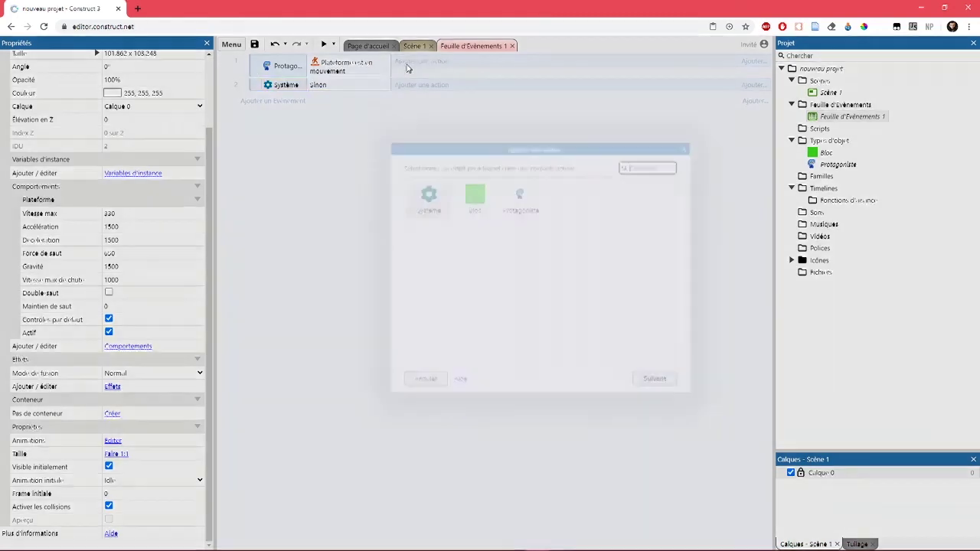
click(515, 203)
double_click(515, 203)
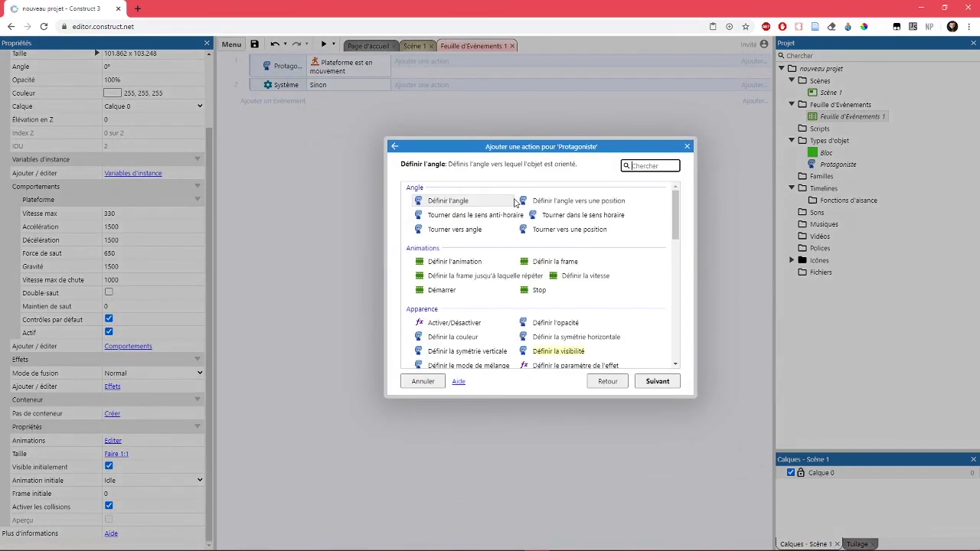
double_click(440, 263)
click(411, 266)
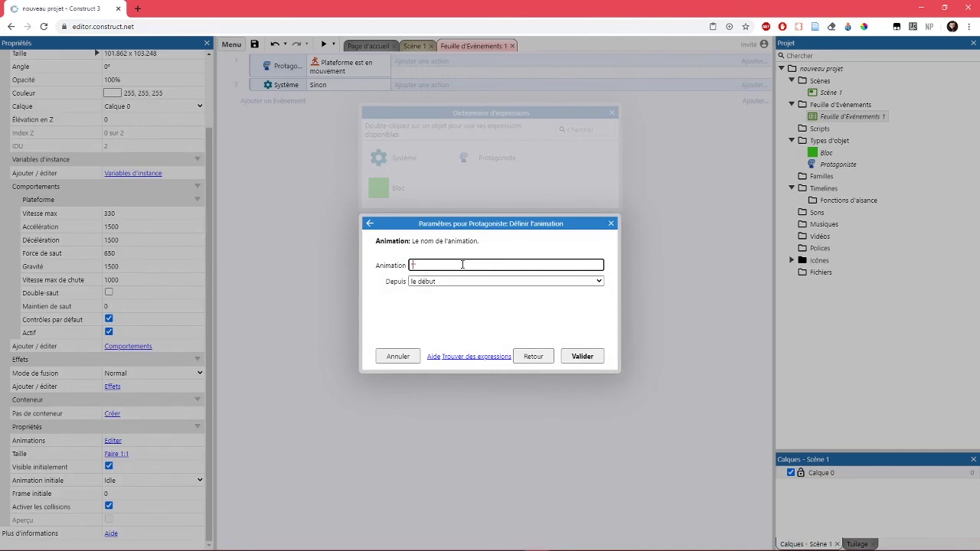
text(marcher)
click(580, 356)
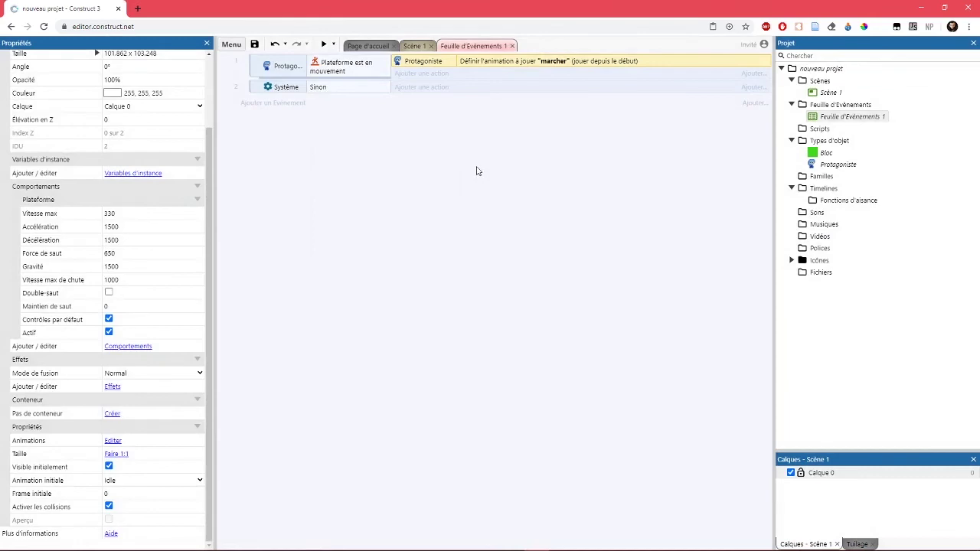
Add a Protagoniste action Définir l'animation to the Sinon event, playing "idle" from le début.
click(421, 87)
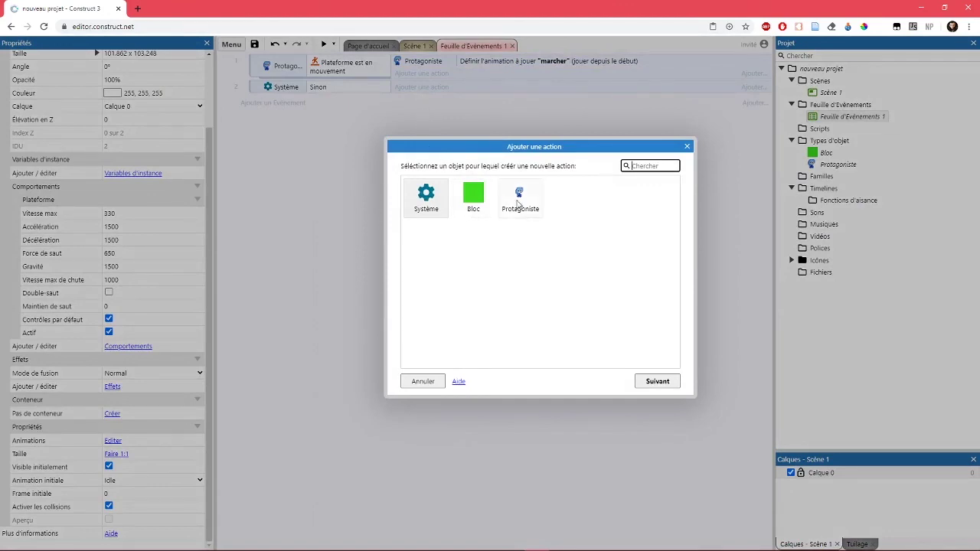
double_click(518, 201)
double_click(460, 263)
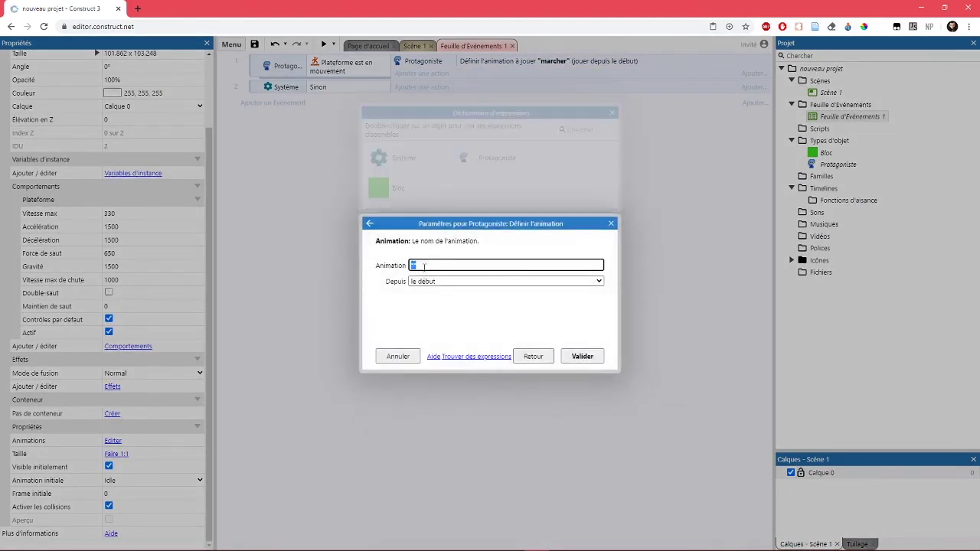
text("Idle)
click(580, 353)
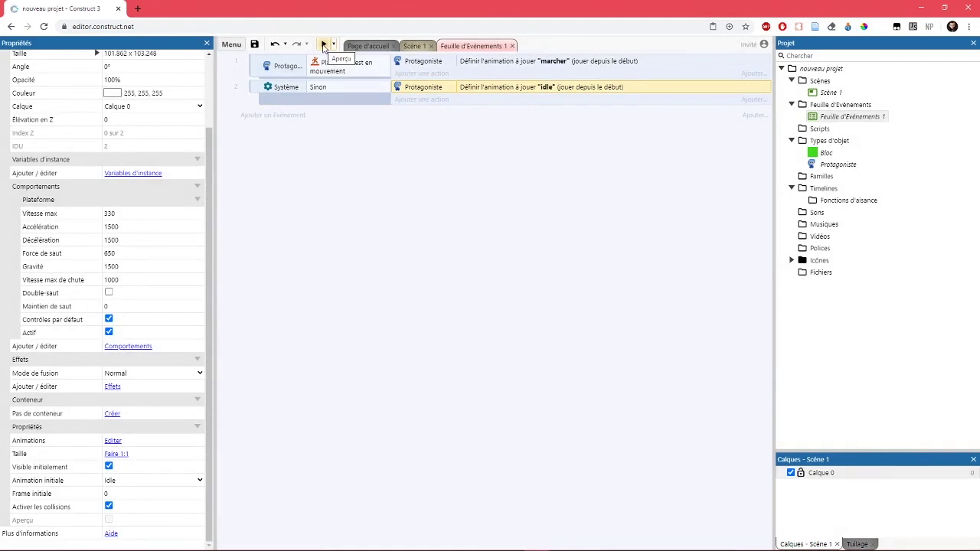
Preview the project and move Protagoniste both ways to check the switch between the walking and idle animations.
click(324, 45)
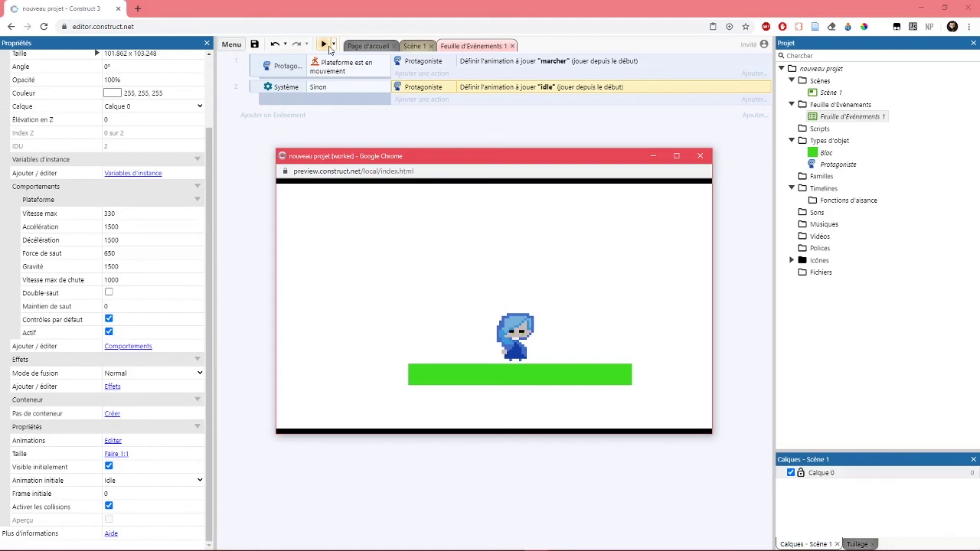
key(Left)
key(Right)
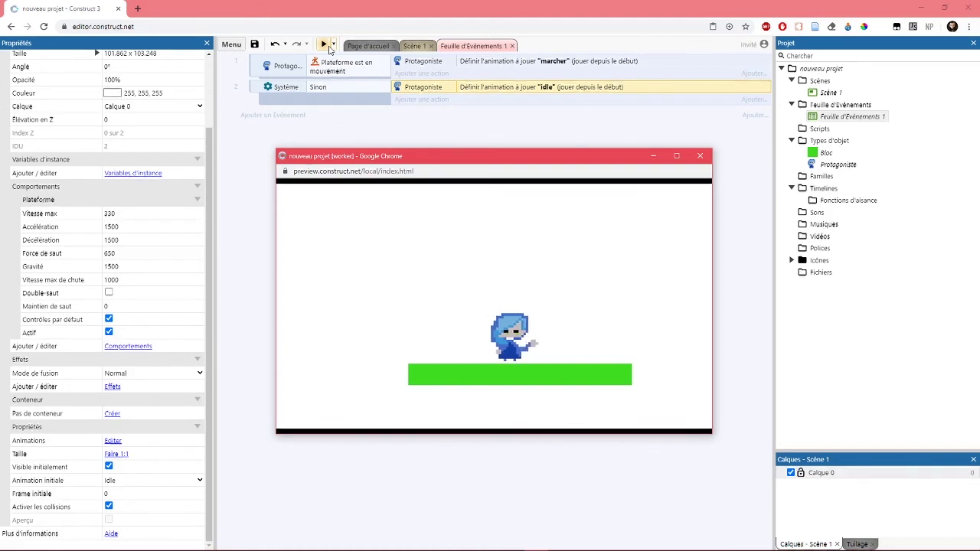
key(Left)
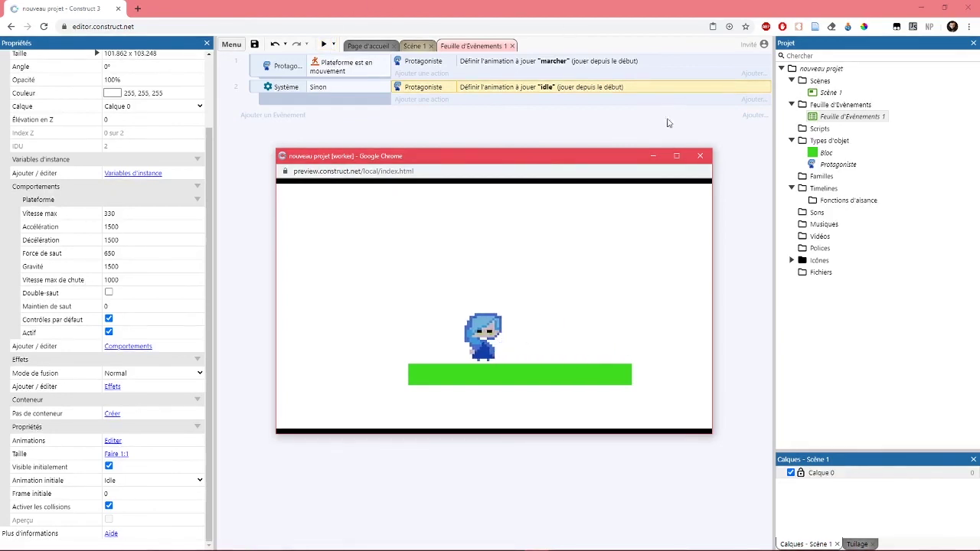
click(702, 157)
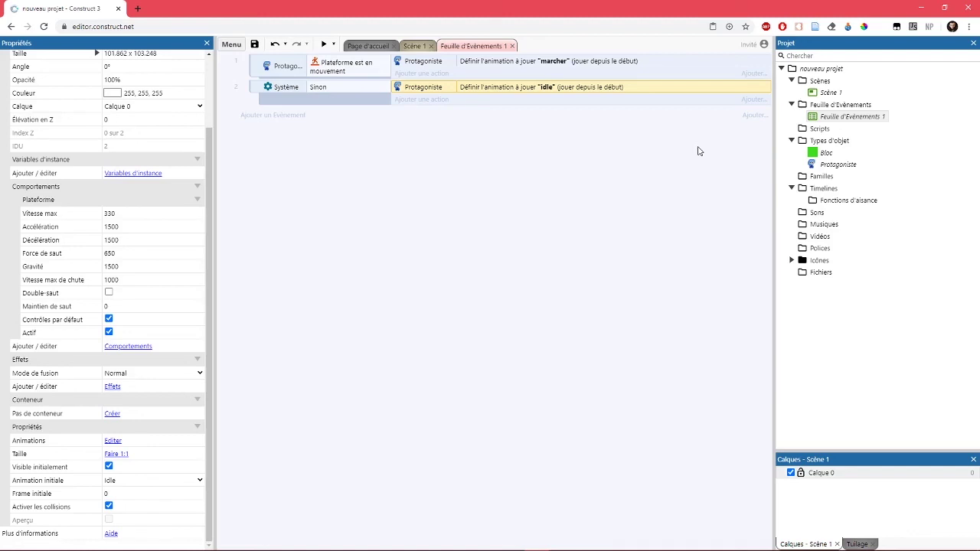
Disable Contrôles par défaut in Protagoniste's Plateforme behaviour and insert a Clavier object into the project.
click(422, 46)
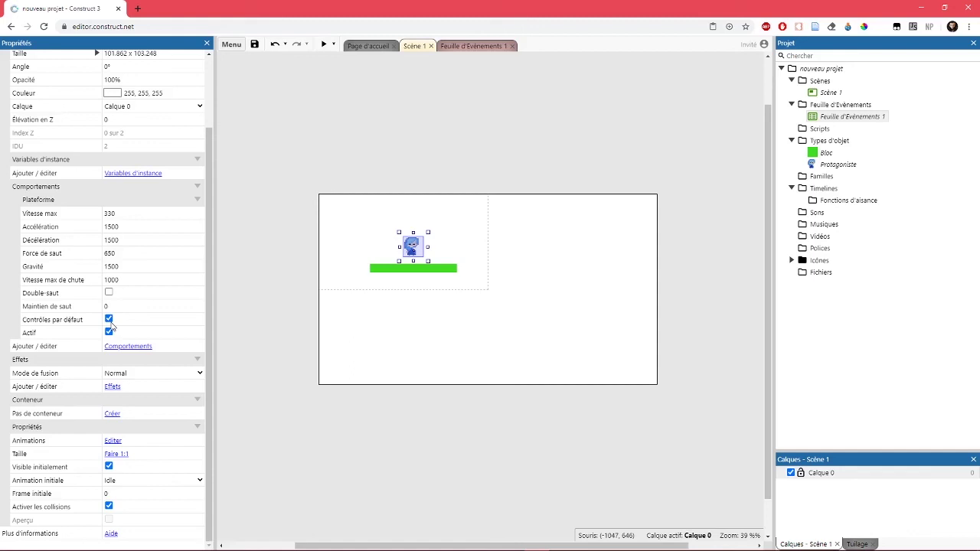
click(110, 321)
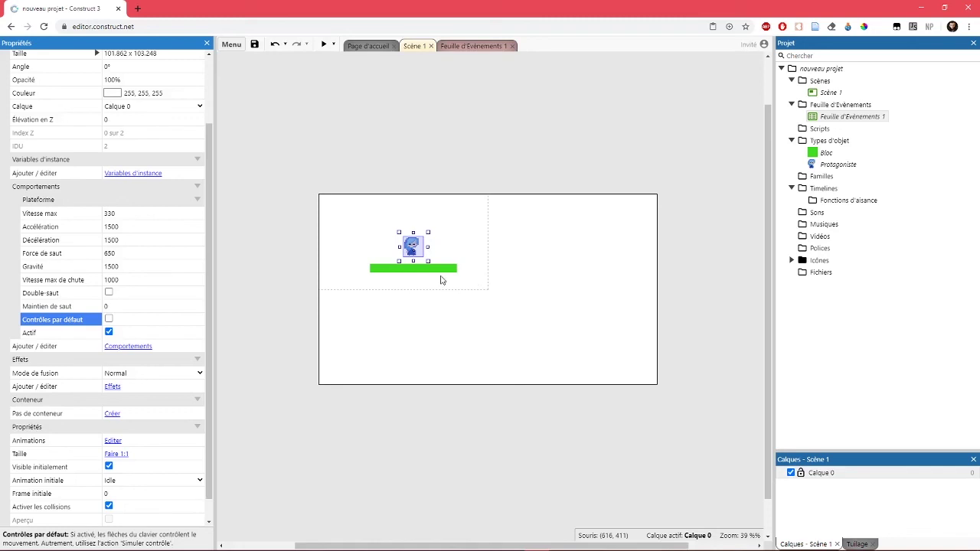
right_click(549, 247)
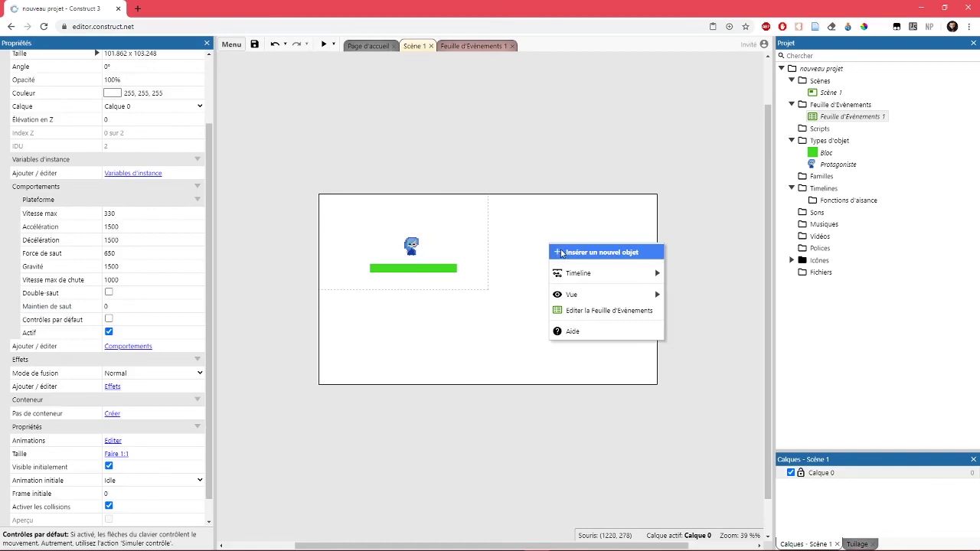
click(562, 253)
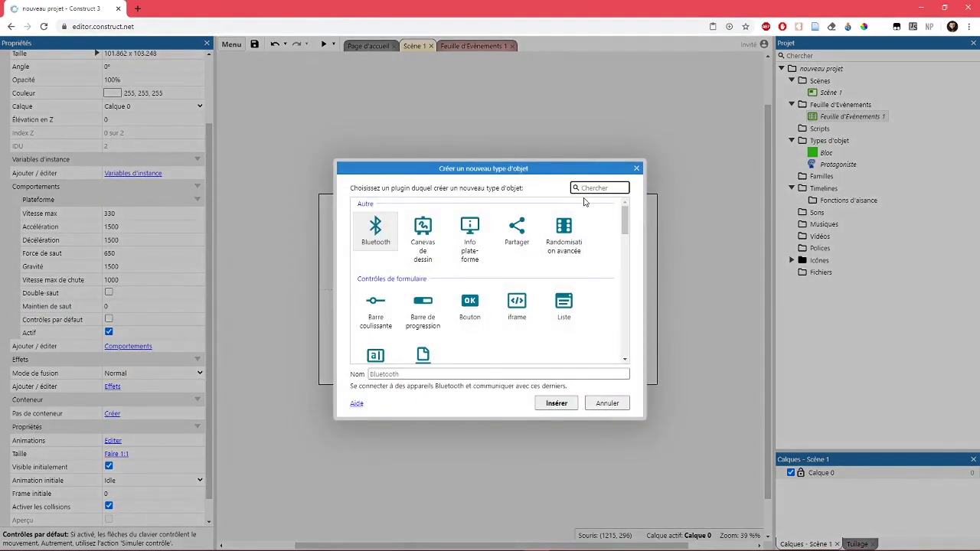
text(cla)
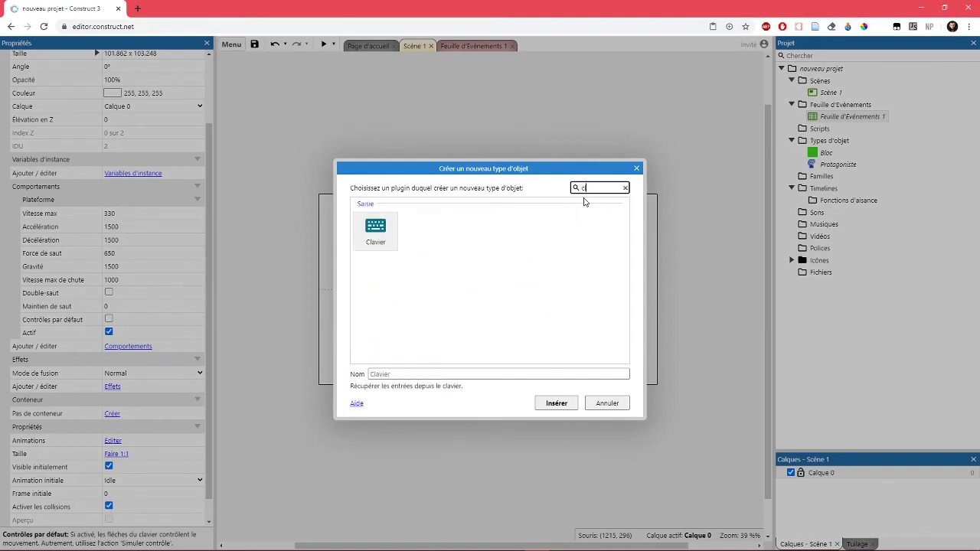
click(389, 238)
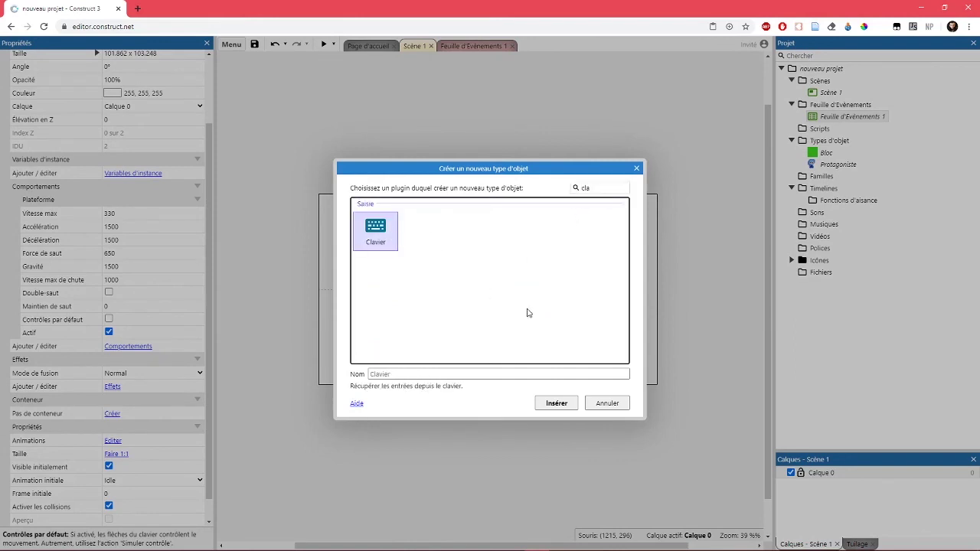
click(562, 402)
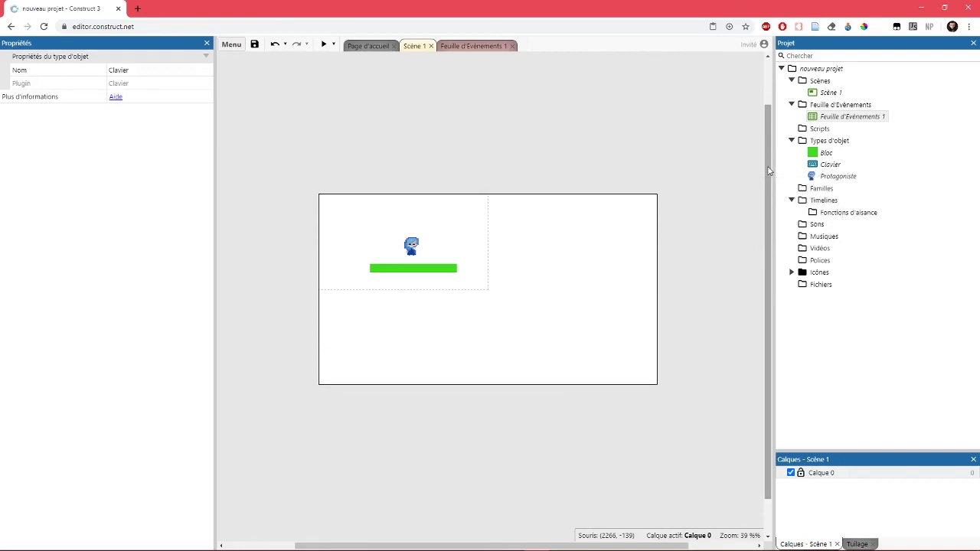
Add a third event in Feuille d'Evènements 1 with the Clavier condition La touche est enfoncée for Flèche gauche.
click(480, 46)
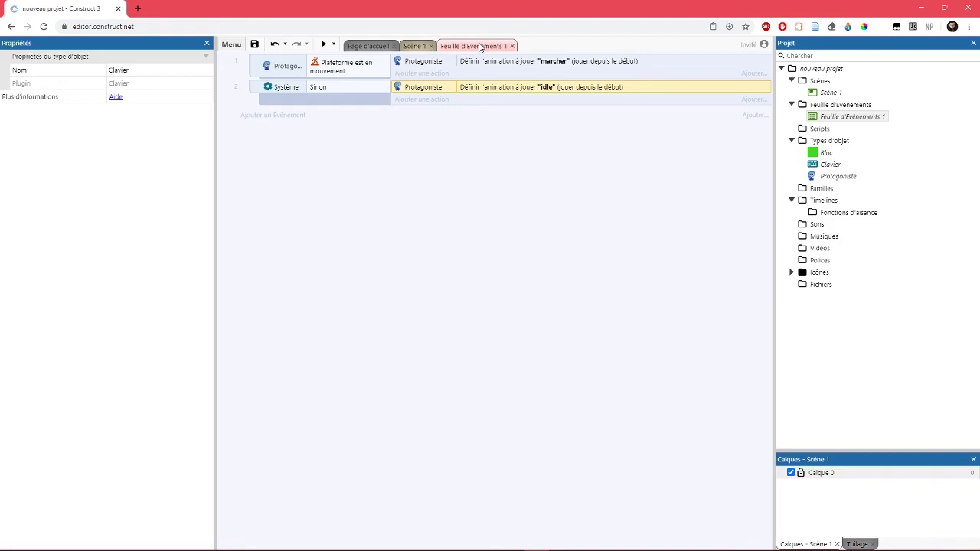
click(284, 120)
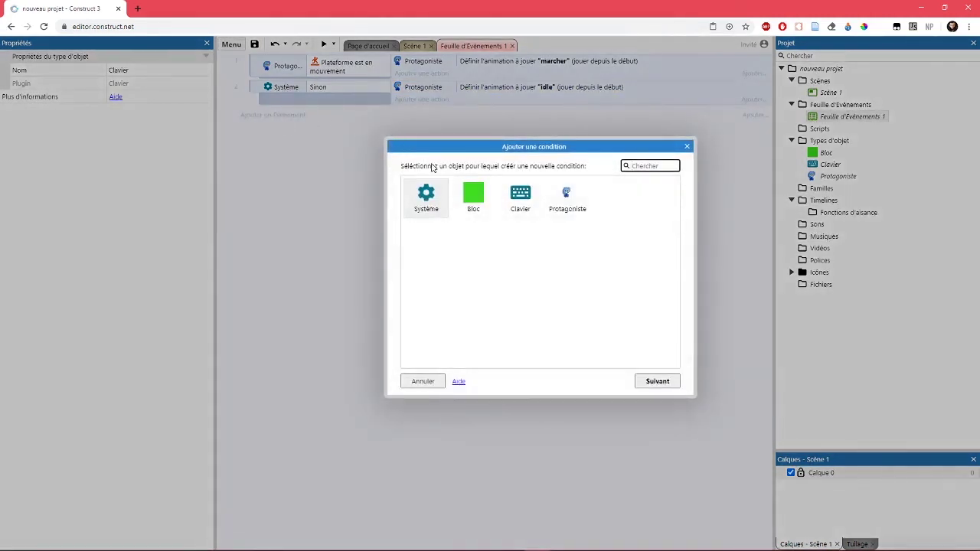
double_click(520, 201)
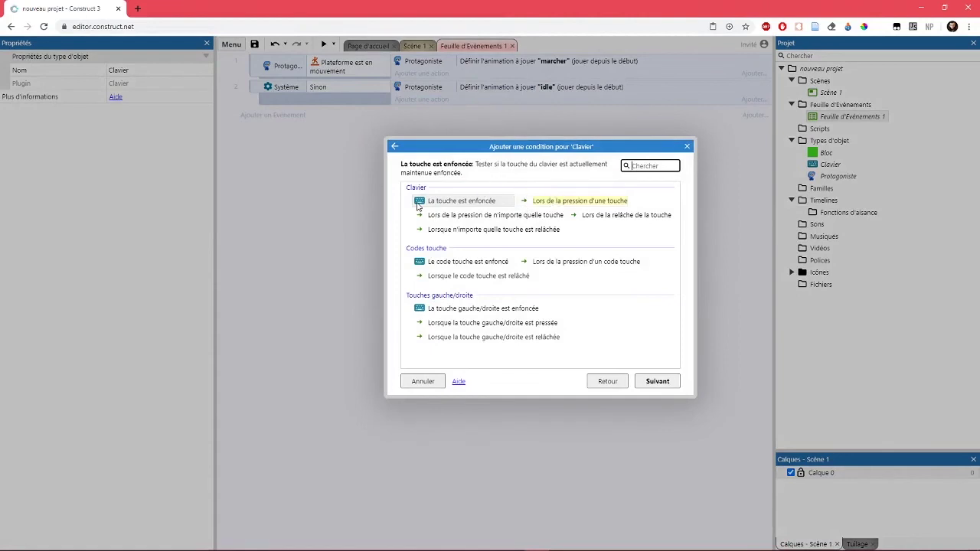
click(493, 202)
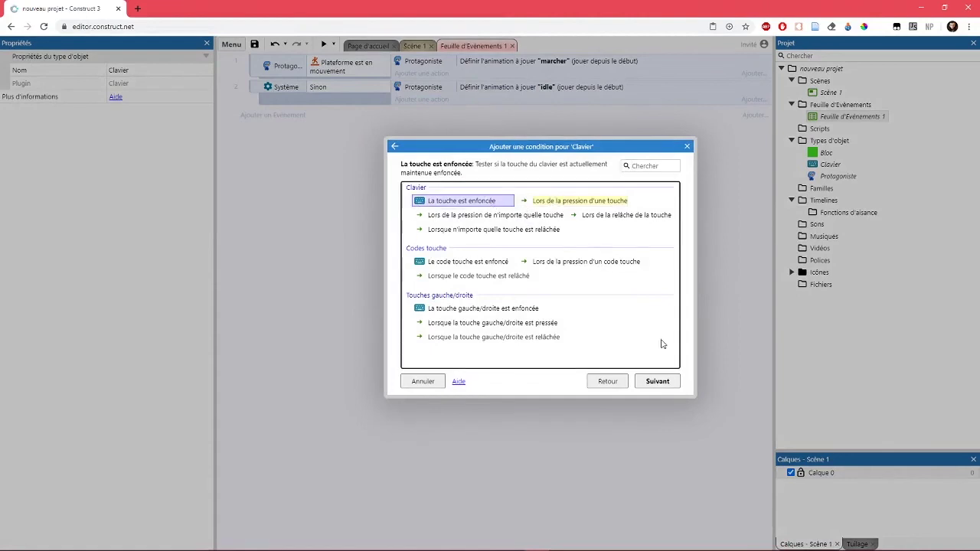
click(659, 382)
click(525, 277)
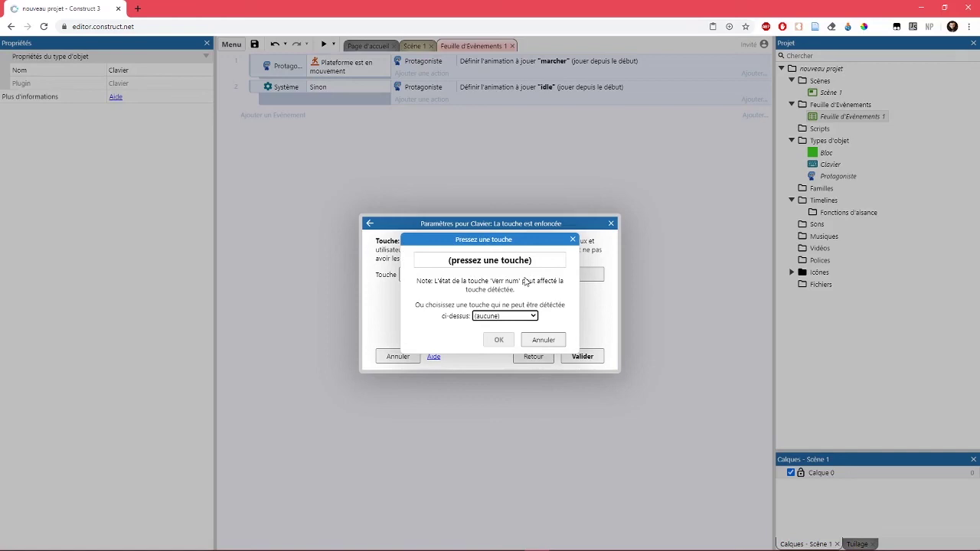
key(Left)
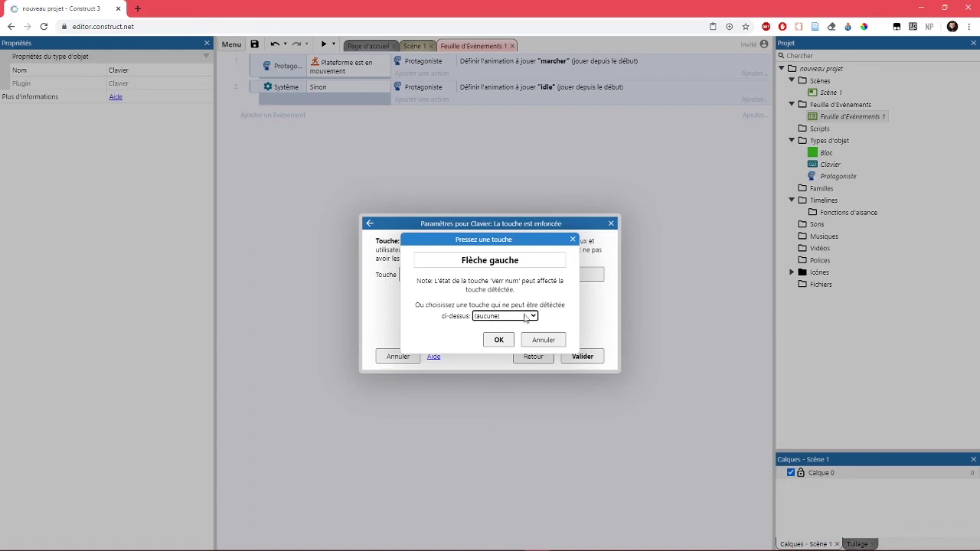
click(498, 340)
click(580, 357)
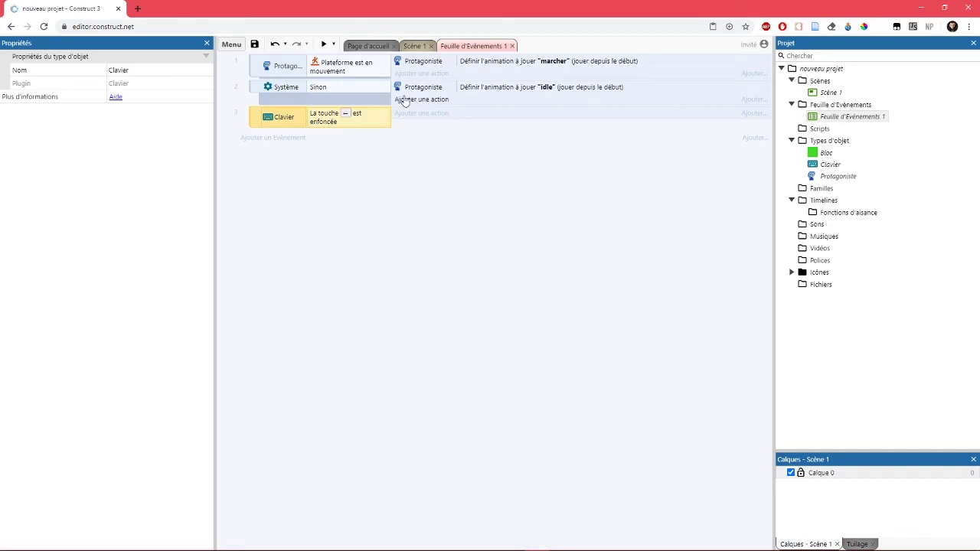
Add a Protagoniste Plateforme action Simuler contrôle with Gauche to the Flèche gauche event.
click(406, 113)
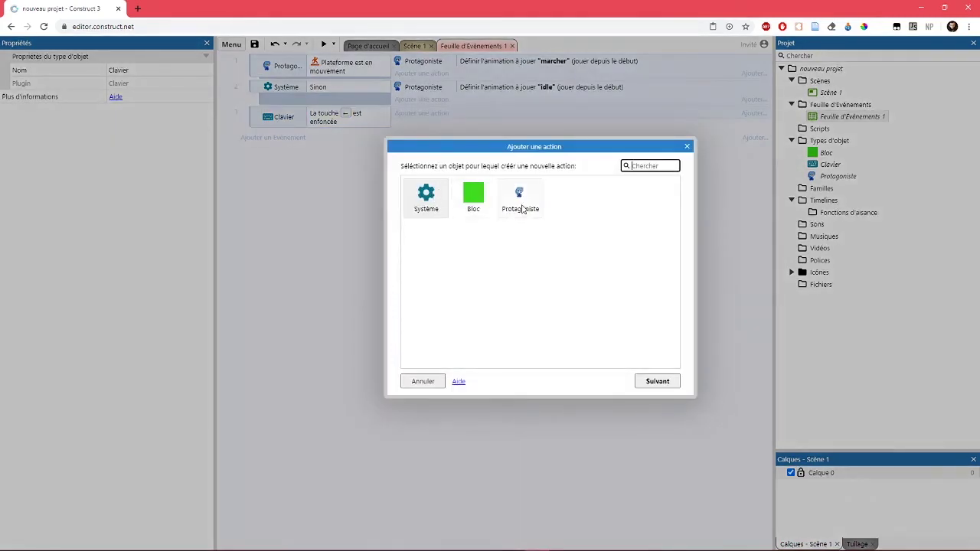
double_click(521, 204)
drag(672, 218, 680, 300)
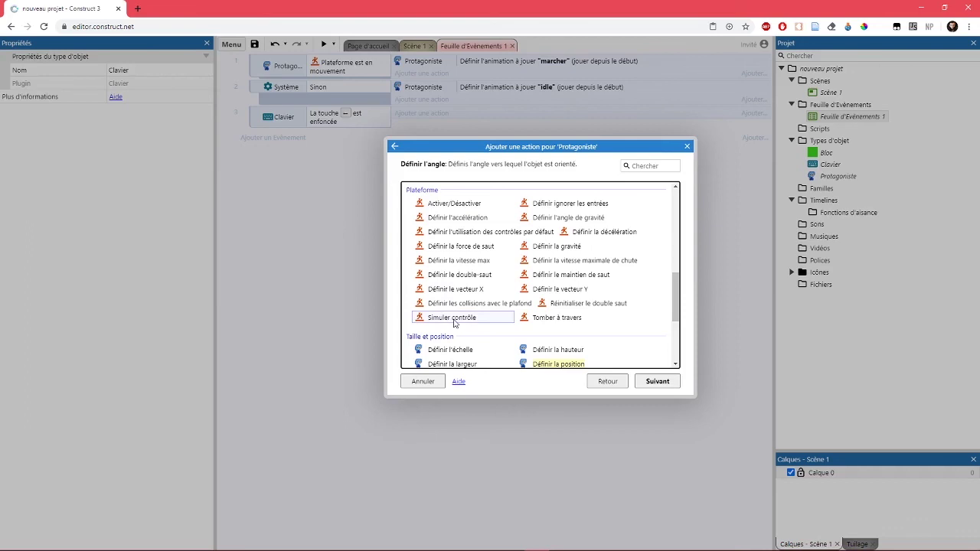
click(457, 318)
click(658, 381)
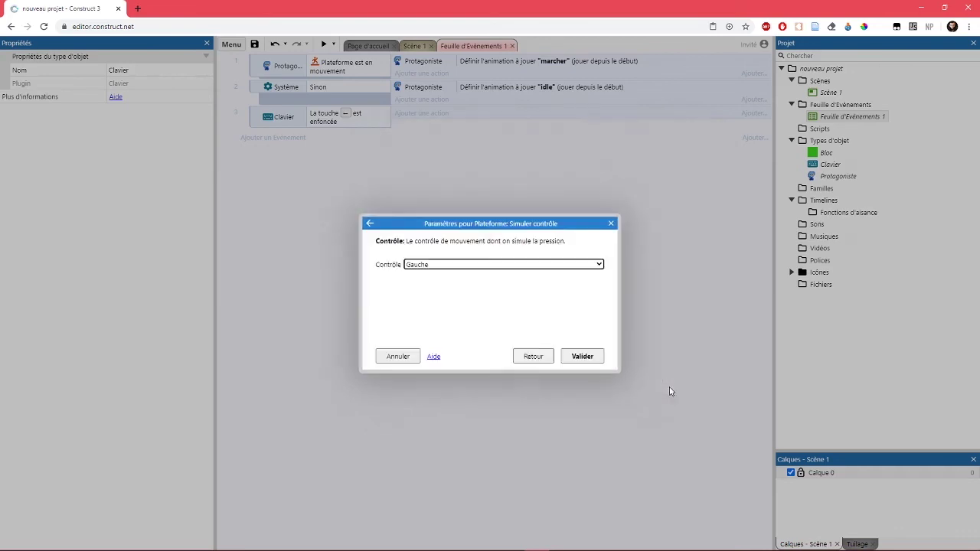
click(578, 357)
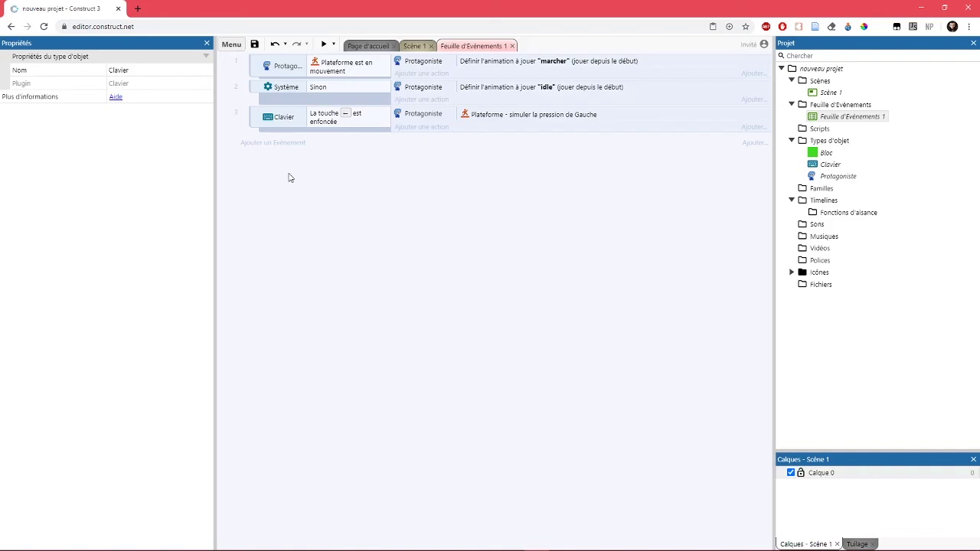
Add a fourth event with the Clavier condition Lors de la pression d'une touche for the P key.
click(274, 144)
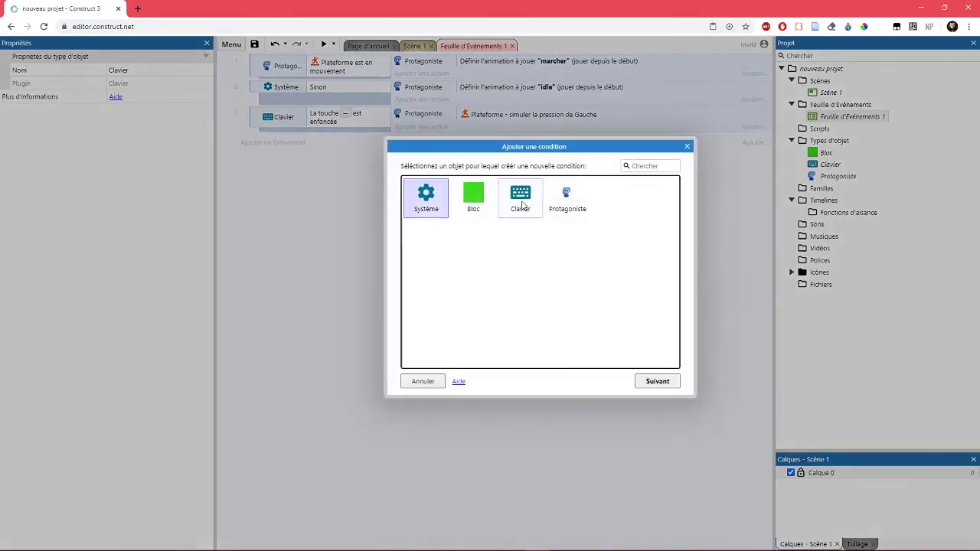
double_click(520, 199)
double_click(502, 204)
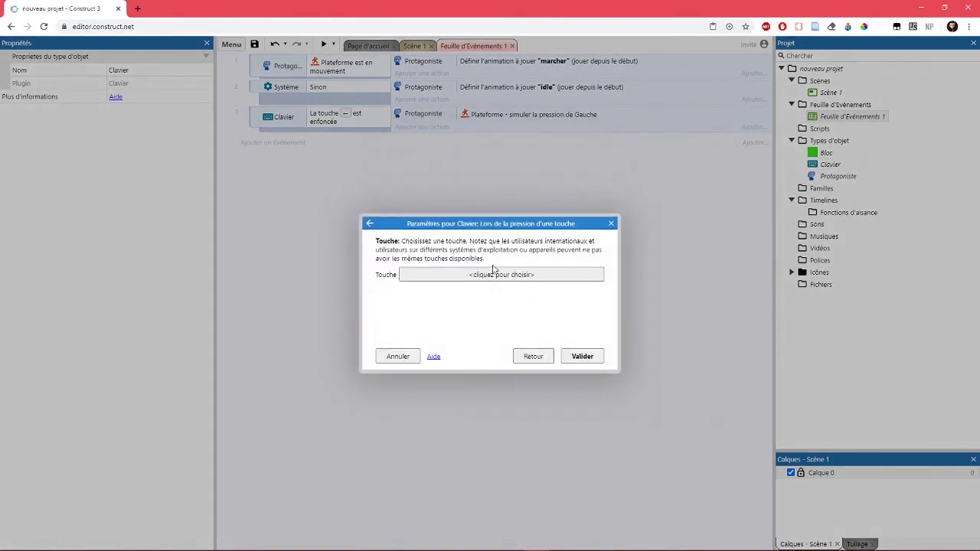
click(494, 275)
key(p)
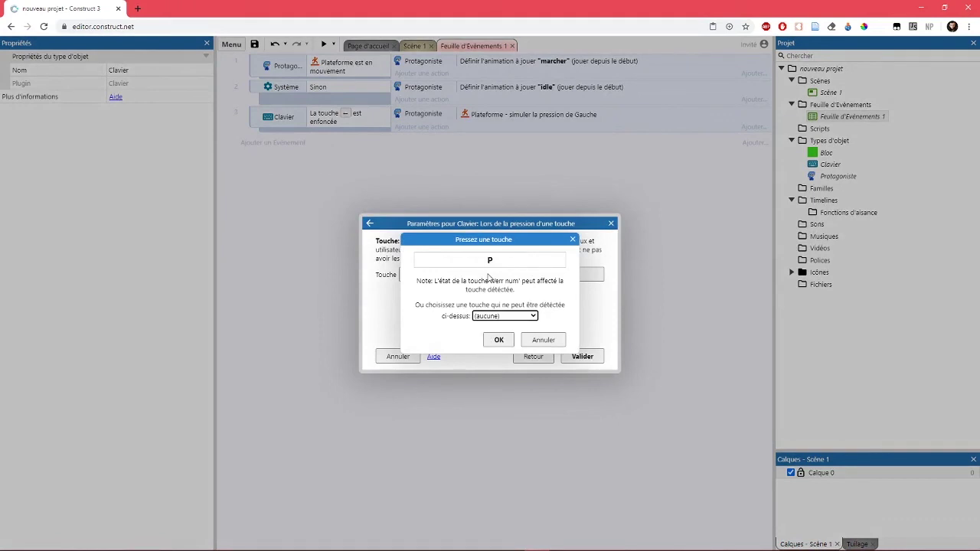
click(498, 339)
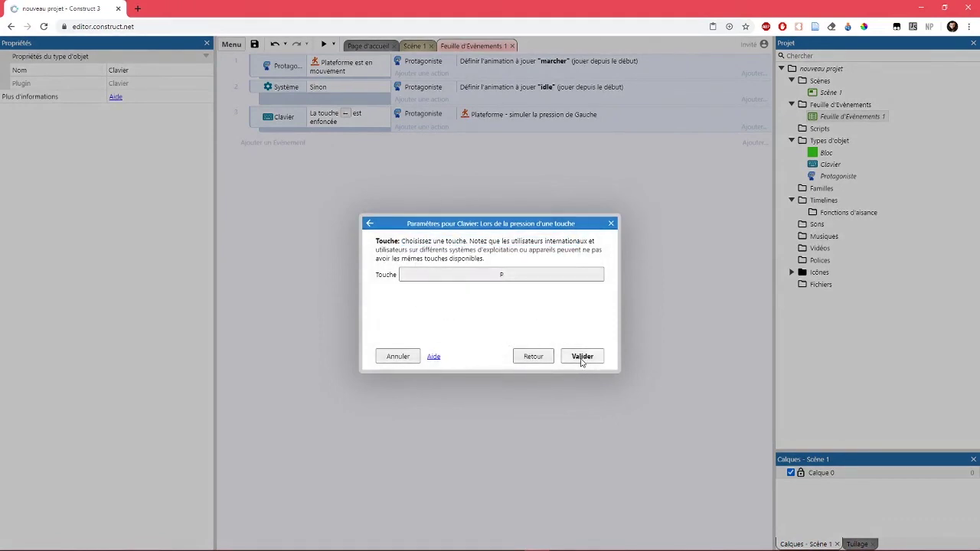
click(582, 358)
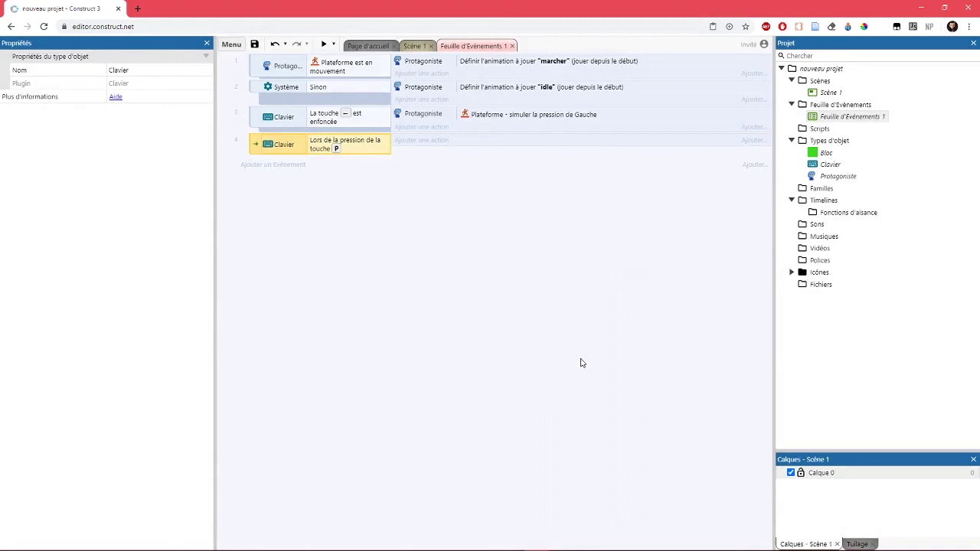
Add a global variable named Pause of type Booléen to the event sheet, with its initial value left false.
right_click(602, 413)
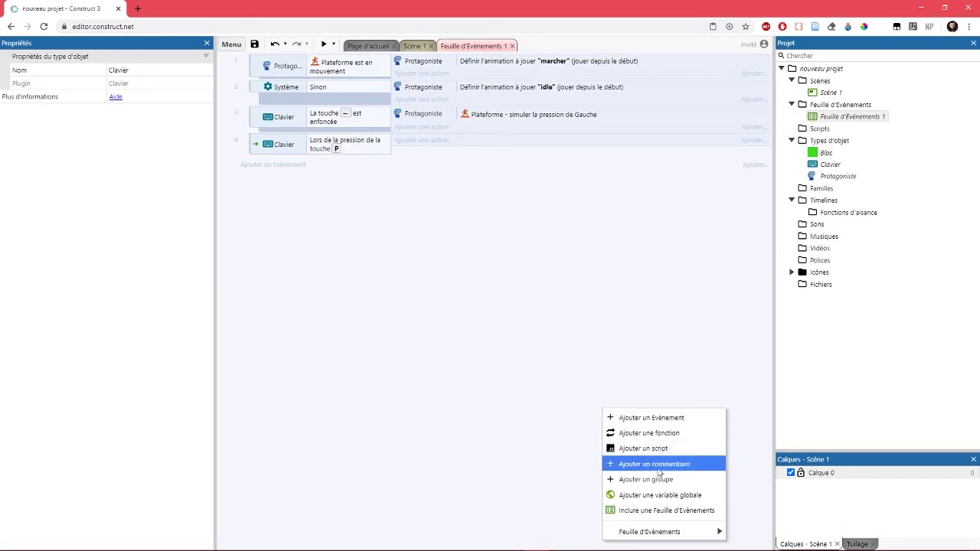
click(660, 495)
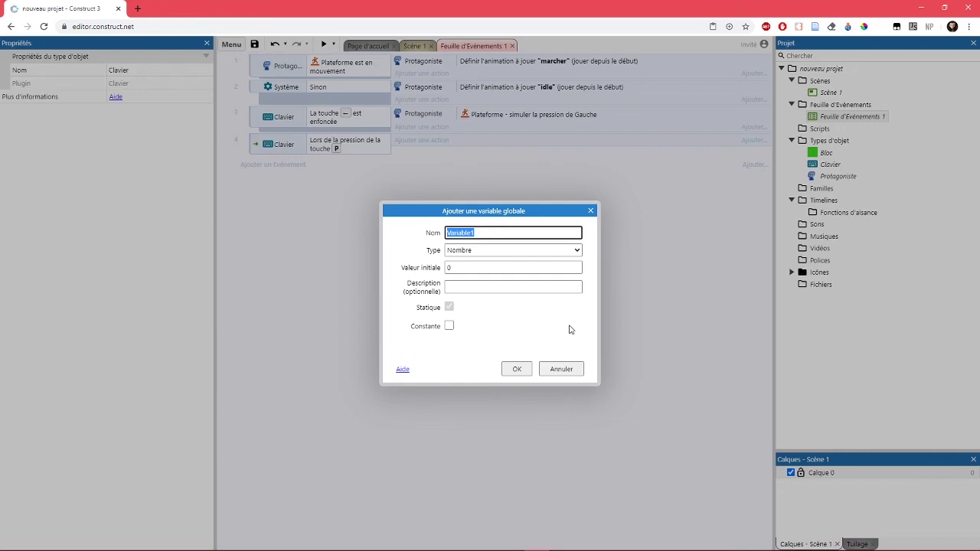
click(494, 251)
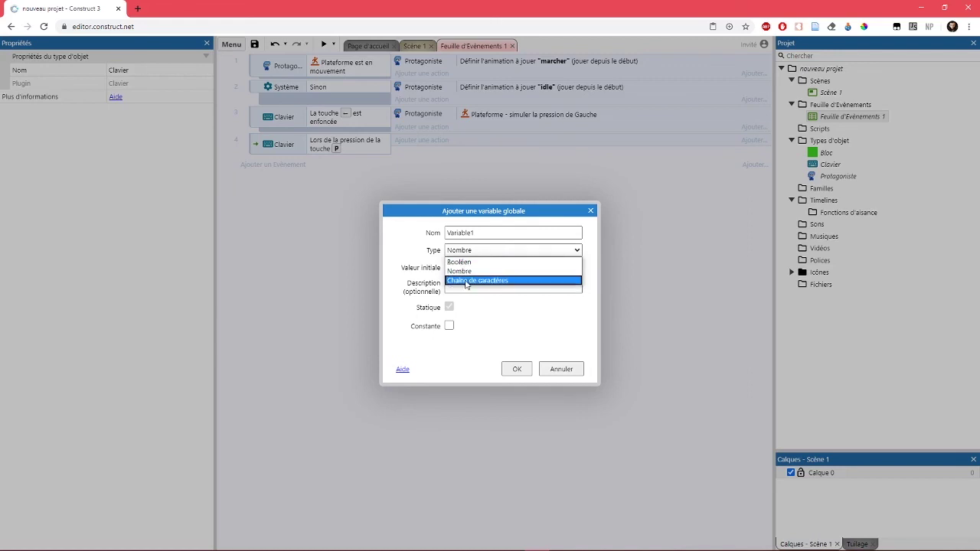
click(459, 261)
click(481, 233)
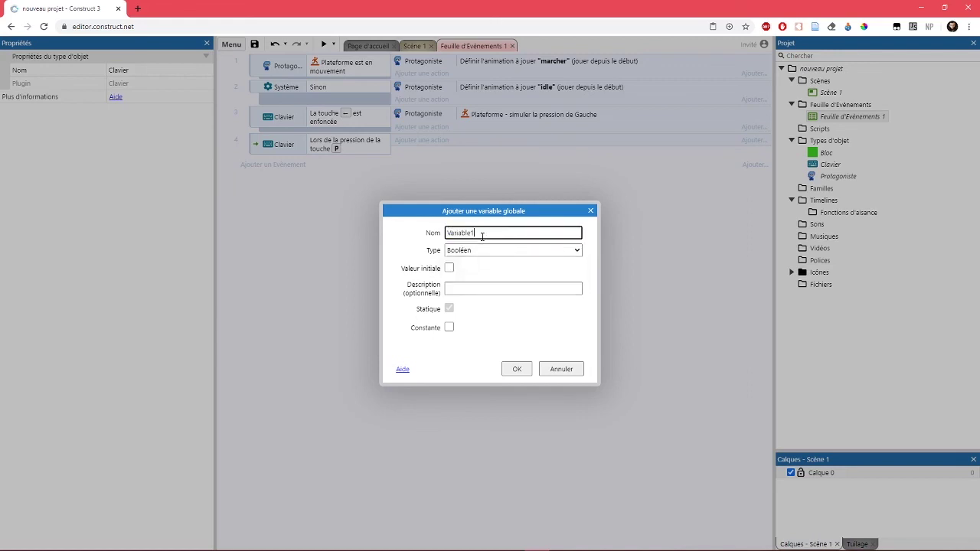
drag(504, 234, 420, 238)
text(Pause)
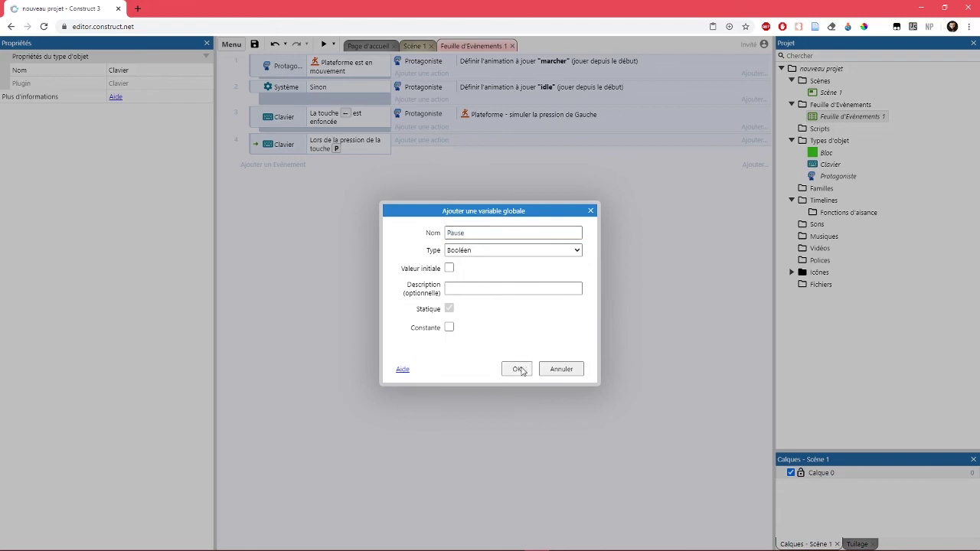
click(525, 368)
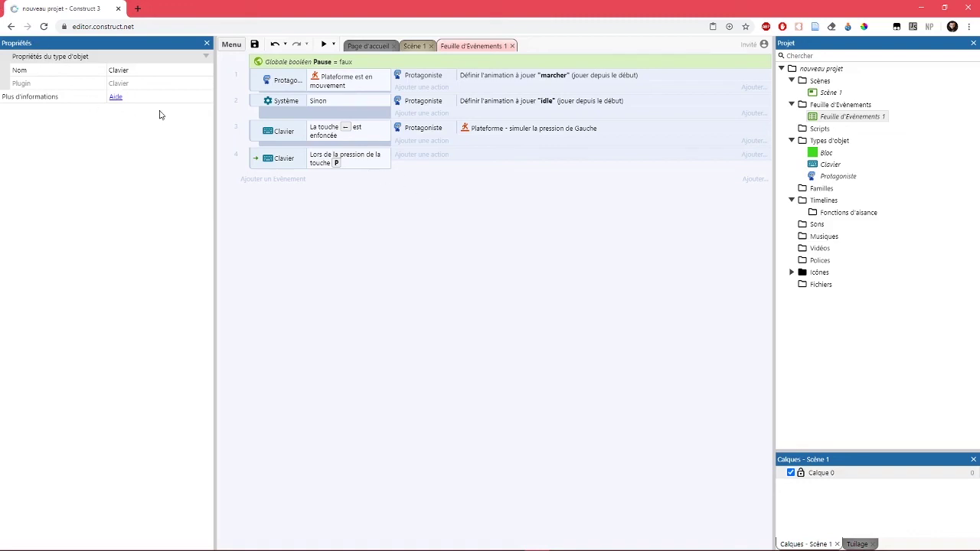
Add a fifth event with the Système condition Le booléen est défini for the Pause variable.
click(262, 182)
double_click(417, 208)
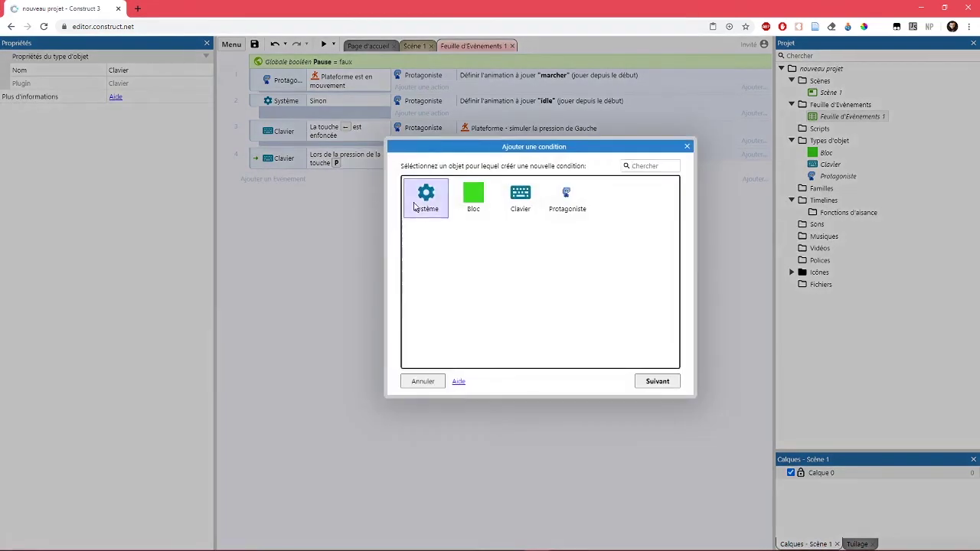
drag(675, 216, 663, 354)
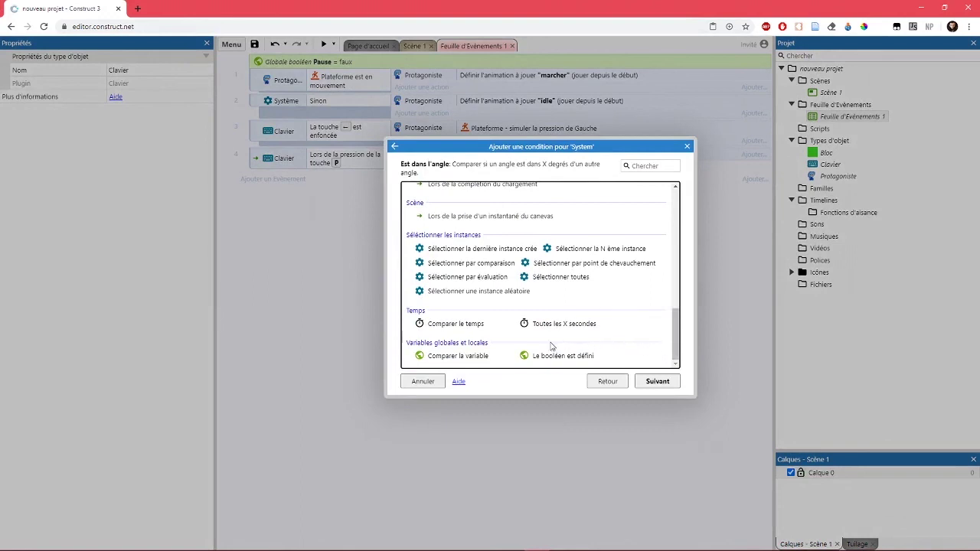
double_click(538, 357)
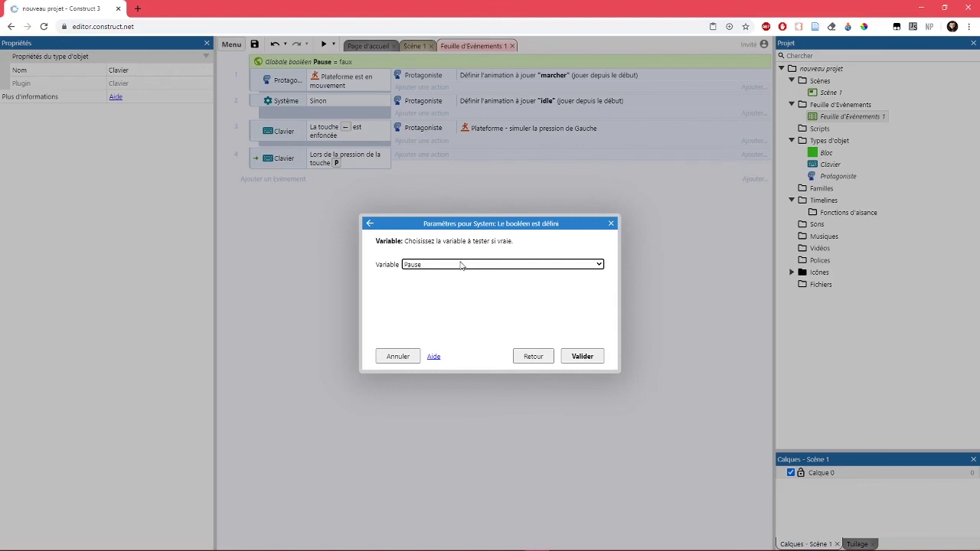
click(583, 356)
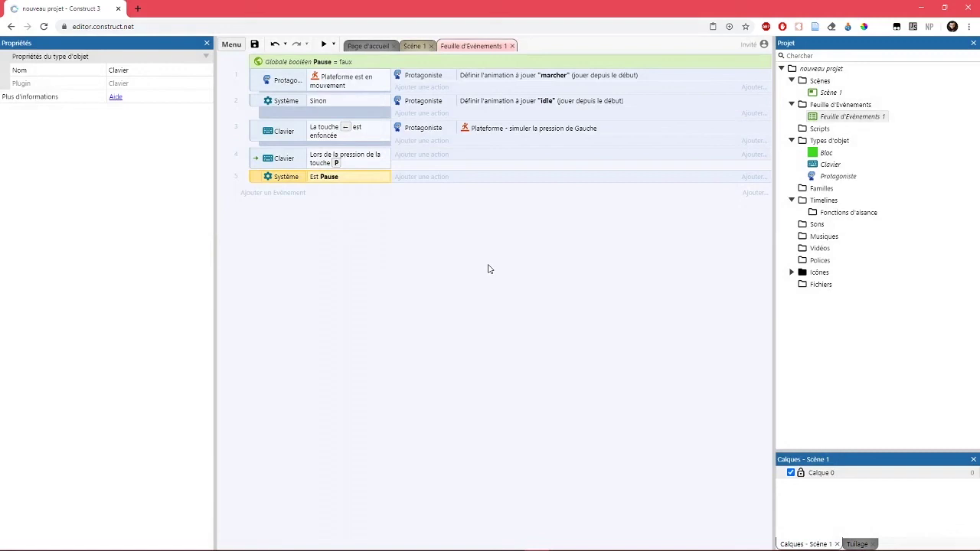
Add a Système action Définir l'échelle de temps with value 0 to the Est Pause event.
click(440, 179)
double_click(426, 193)
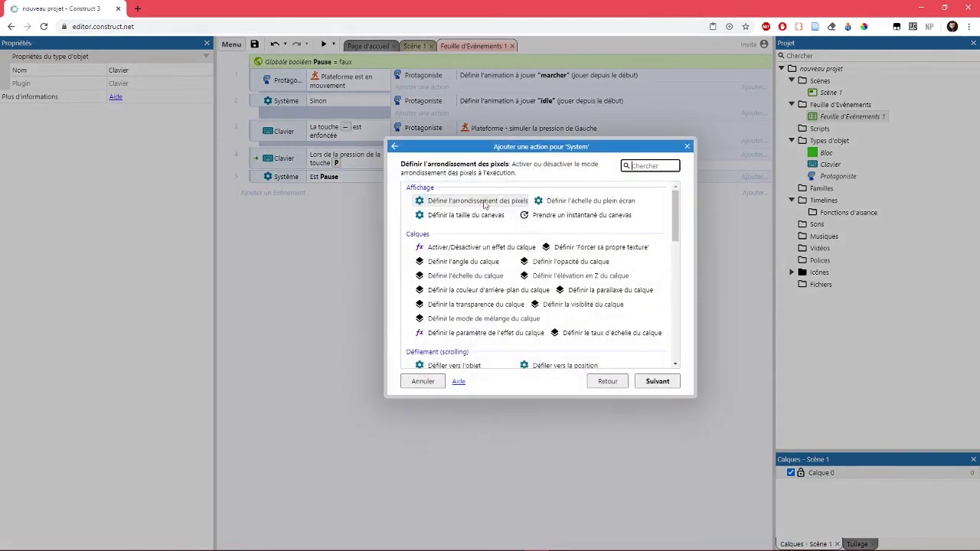
drag(678, 209, 670, 310)
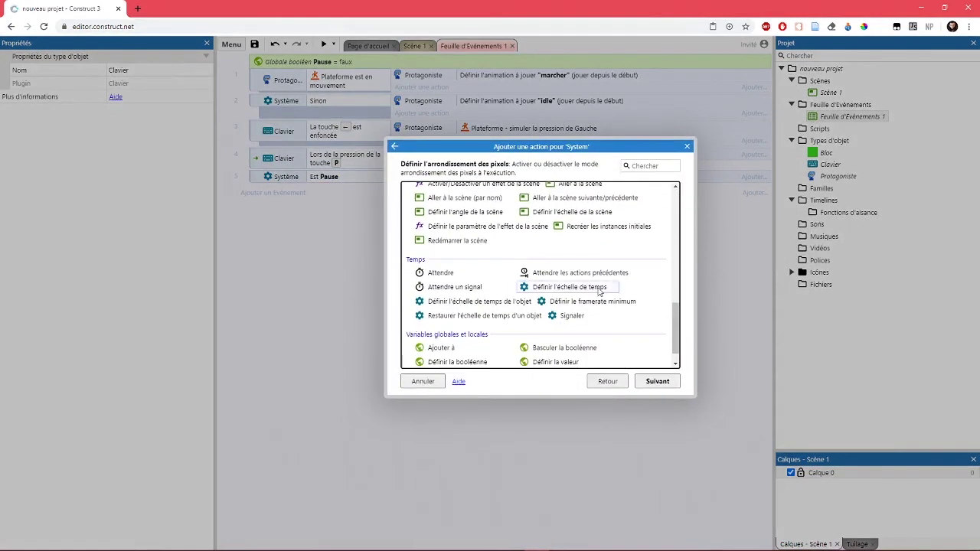
double_click(598, 287)
text(0)
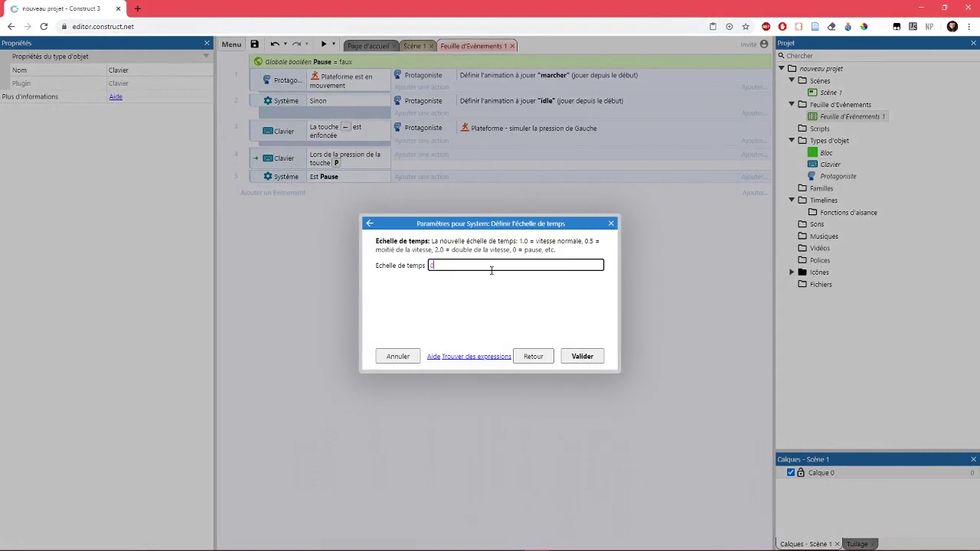
click(576, 357)
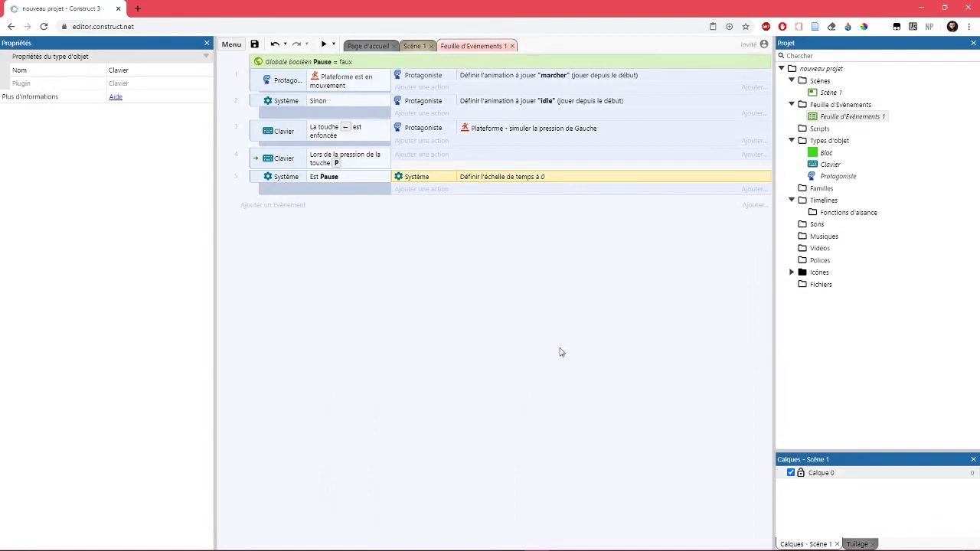
Add a Sinon event after the Est Pause event, with a Système action Définir l'échelle de temps set to 1.0.
click(253, 179)
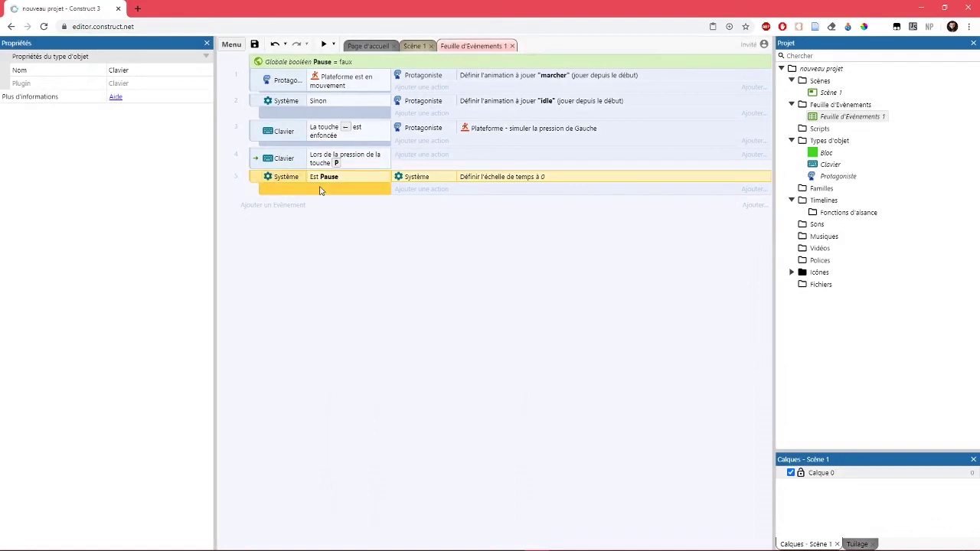
key(x)
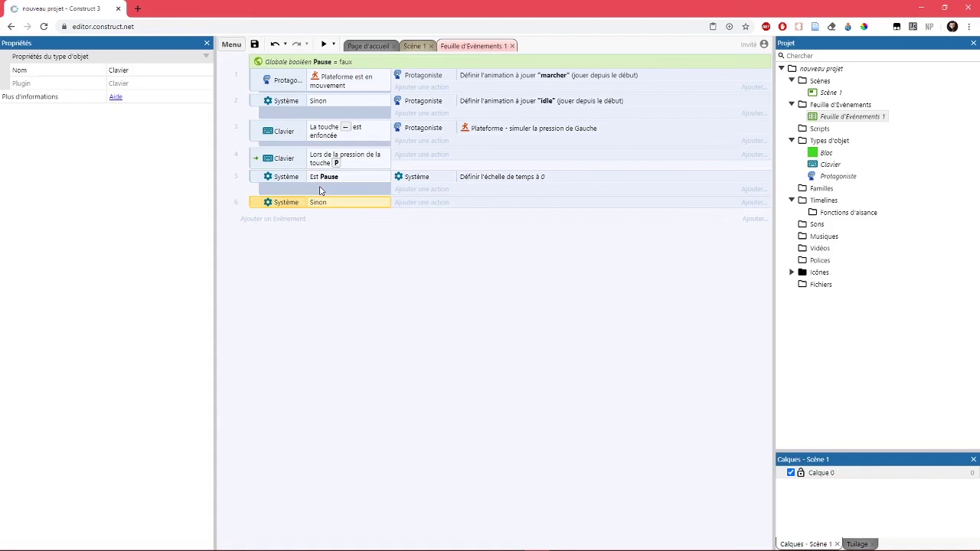
click(421, 202)
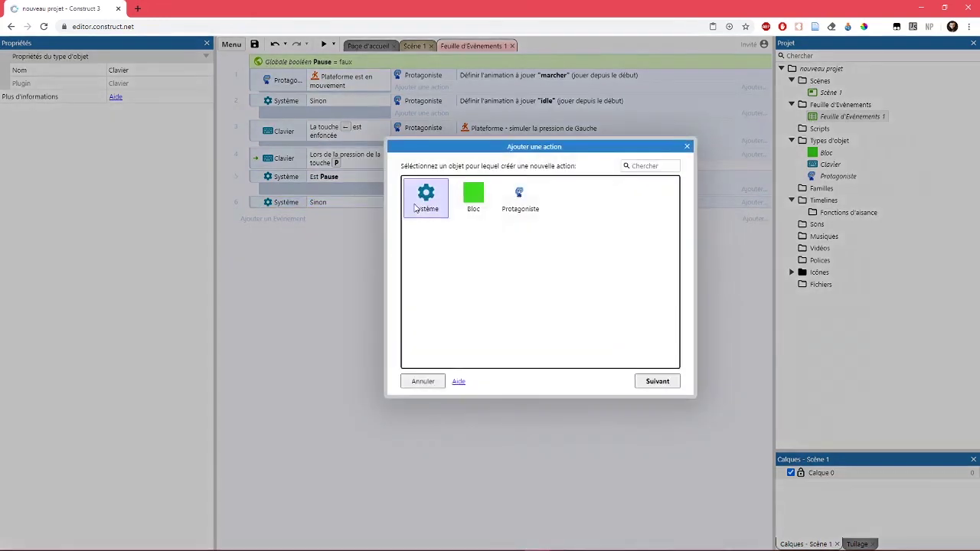
double_click(421, 201)
drag(675, 222, 674, 339)
double_click(568, 271)
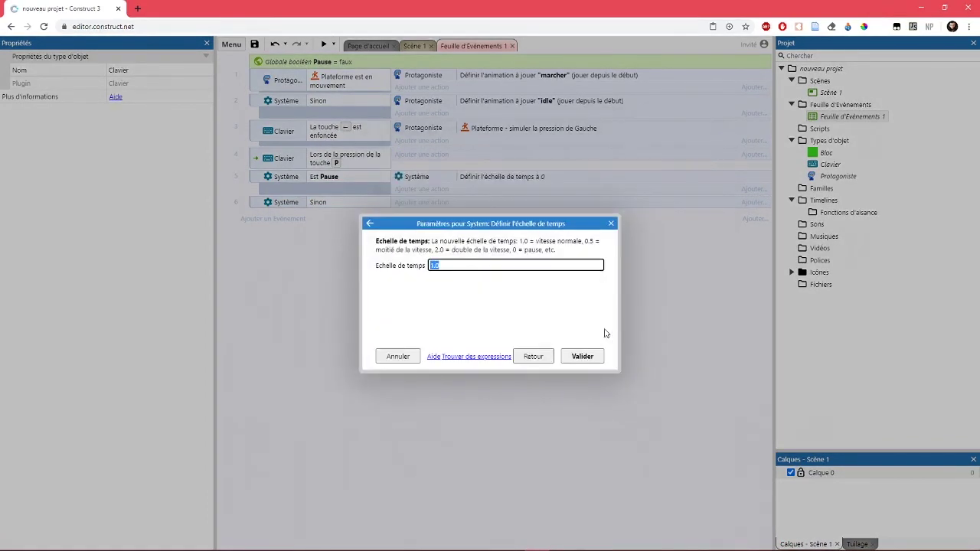
text(1.0)
click(581, 356)
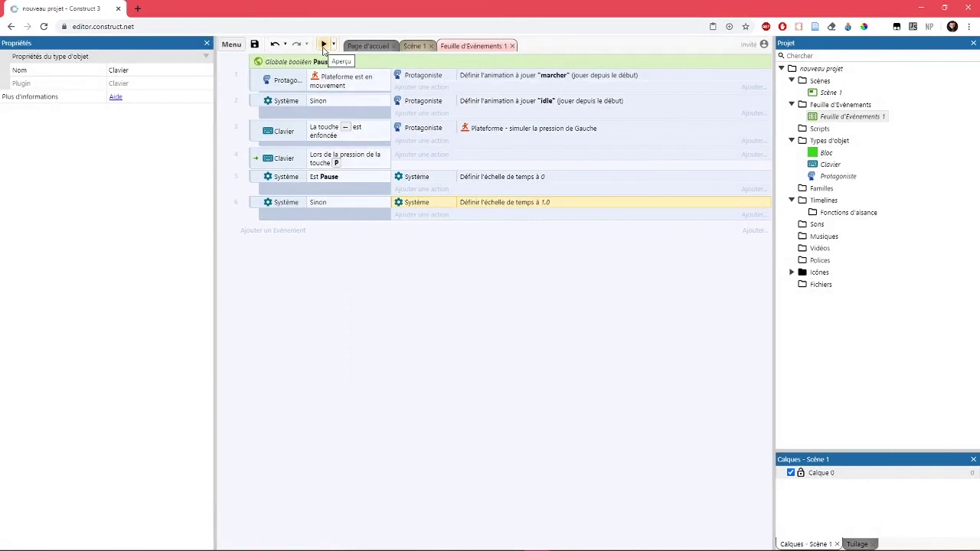
Preview the project, move Protagoniste to the left along the green block to test the keyboard event, and close the preview.
click(324, 46)
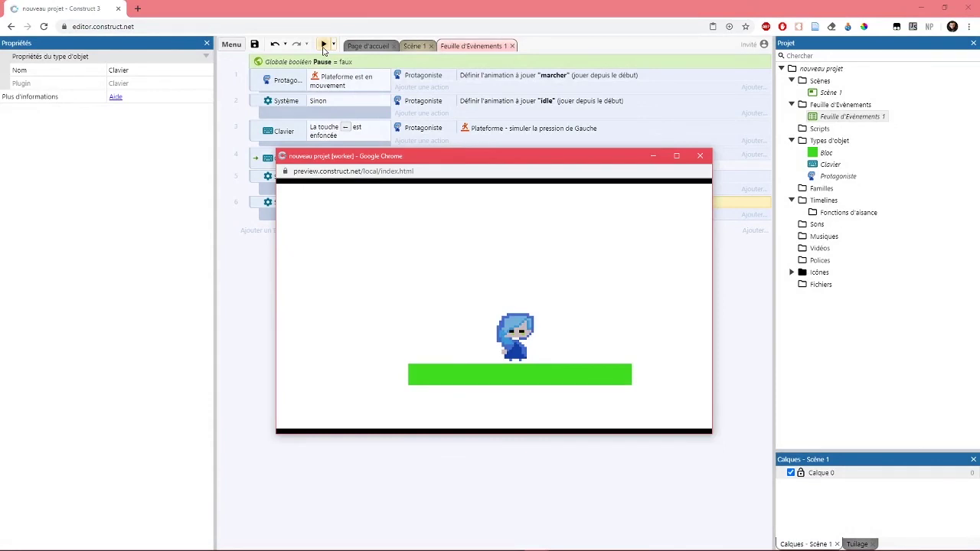
key(Left)
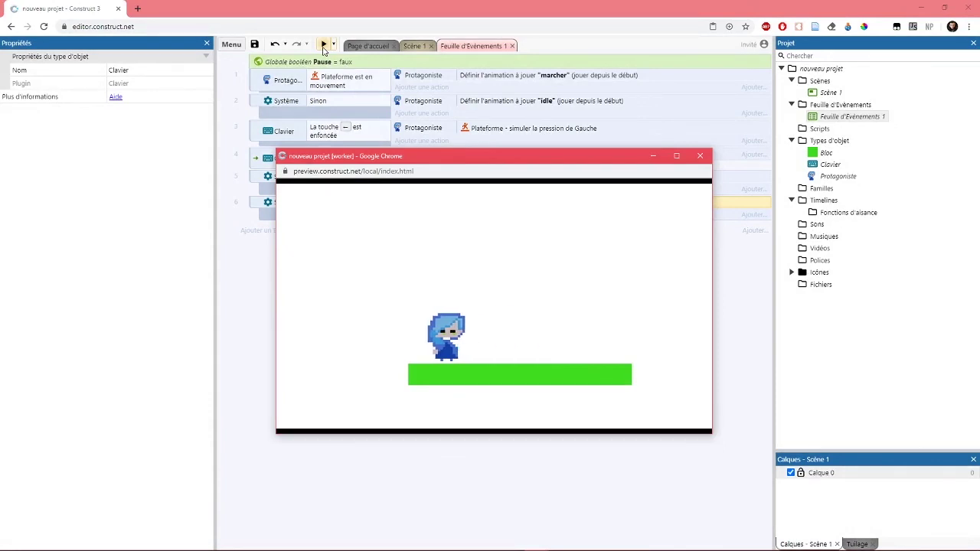
key(Left)
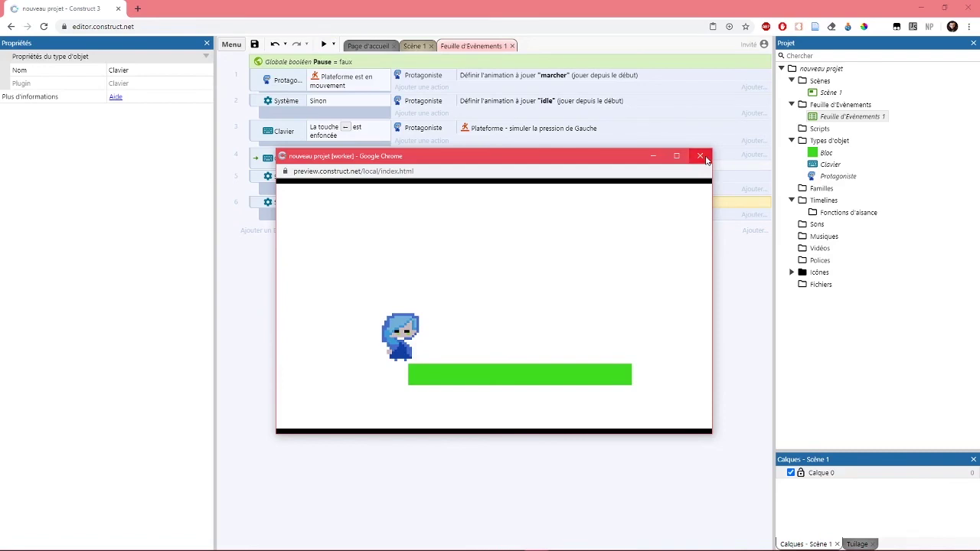
click(700, 157)
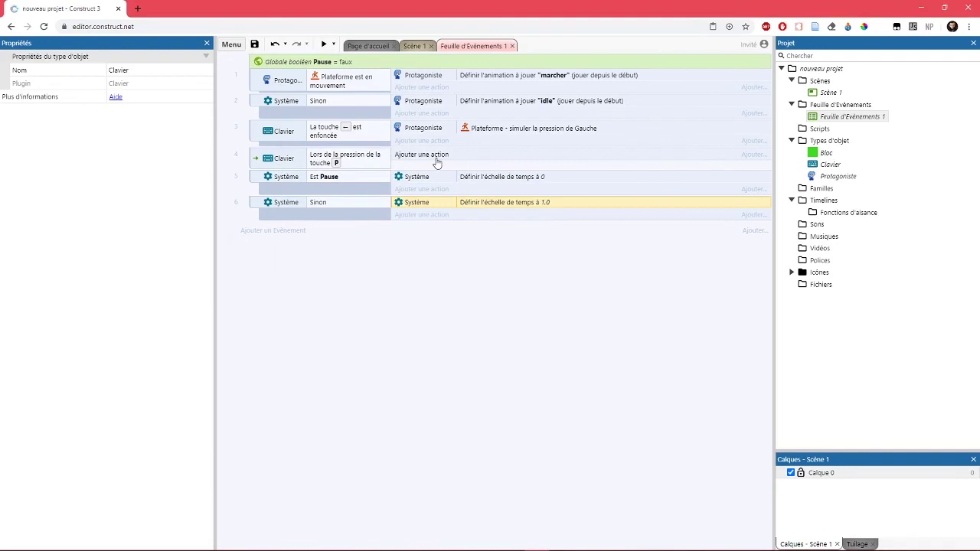
Bring up the project-level commands for saving, previewing, debugging and exporting.
click(230, 44)
mouse_move(244, 67)
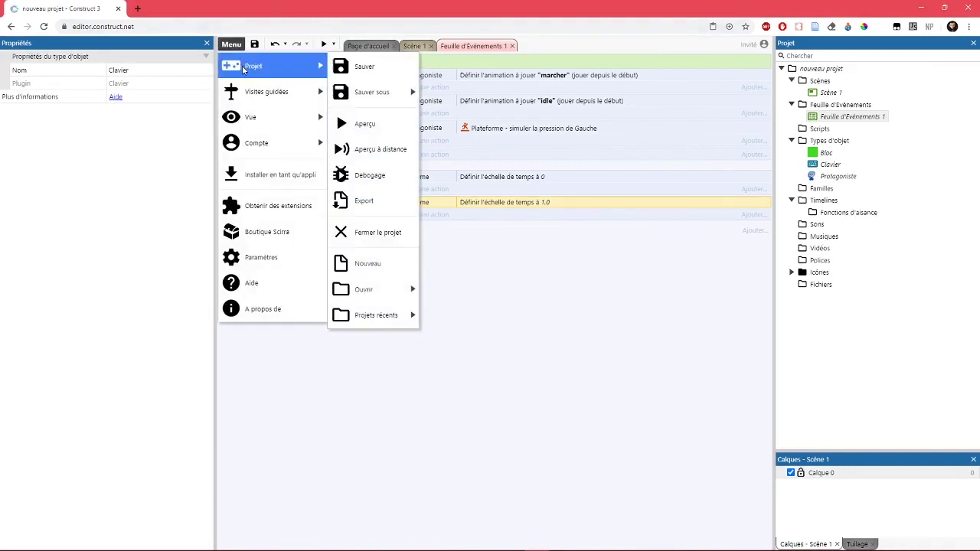